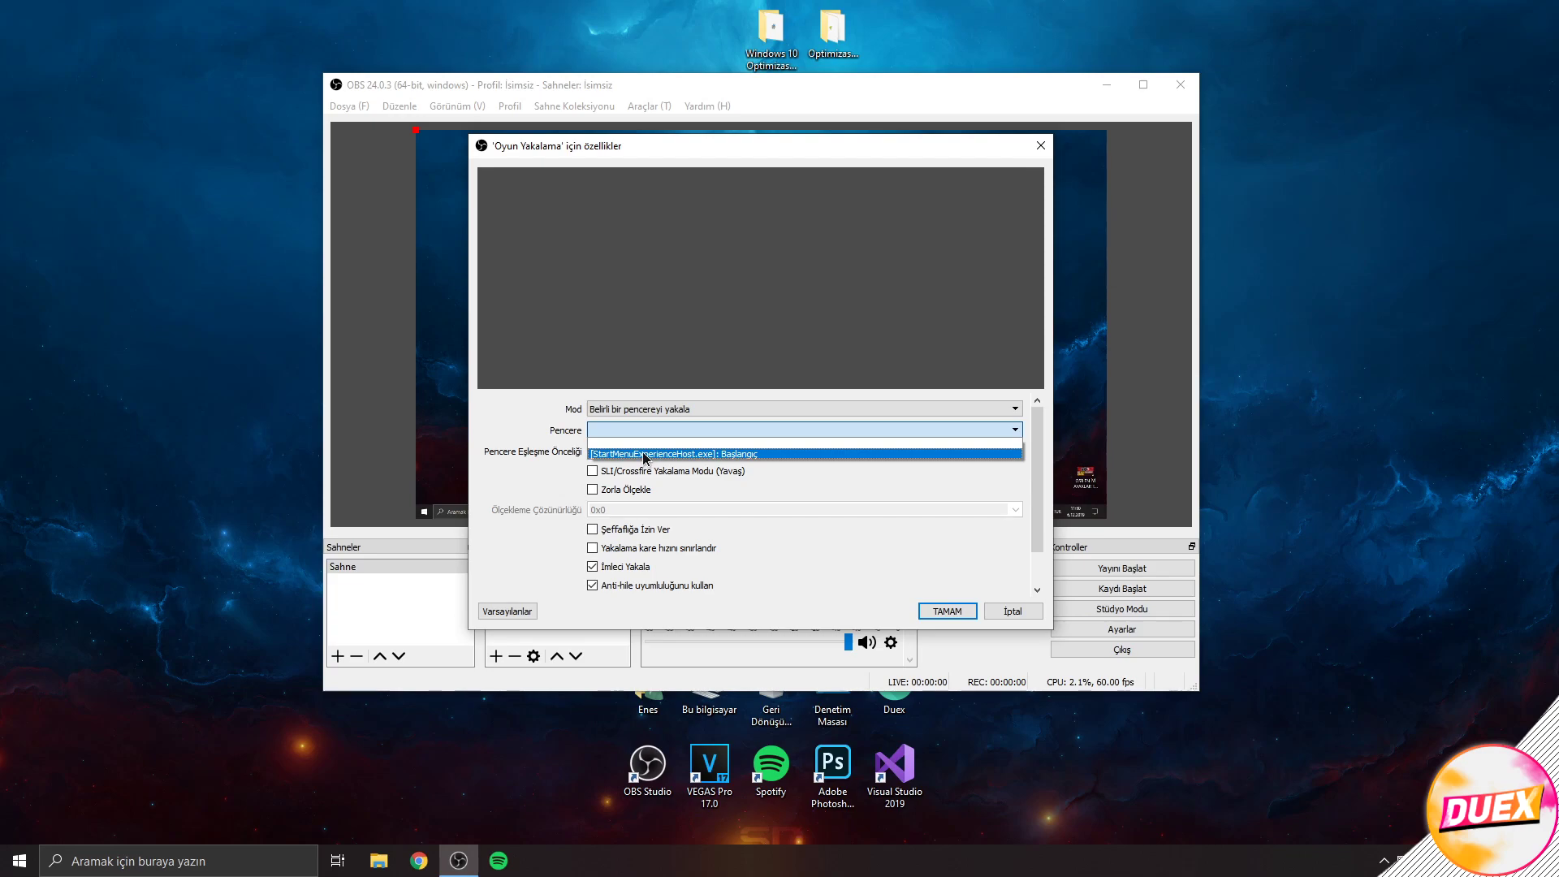
- Cancel the game capture properties and delete the Oyun Yakalama source from the scene
{"action": "left_click", "coordinate": [566, 451]}
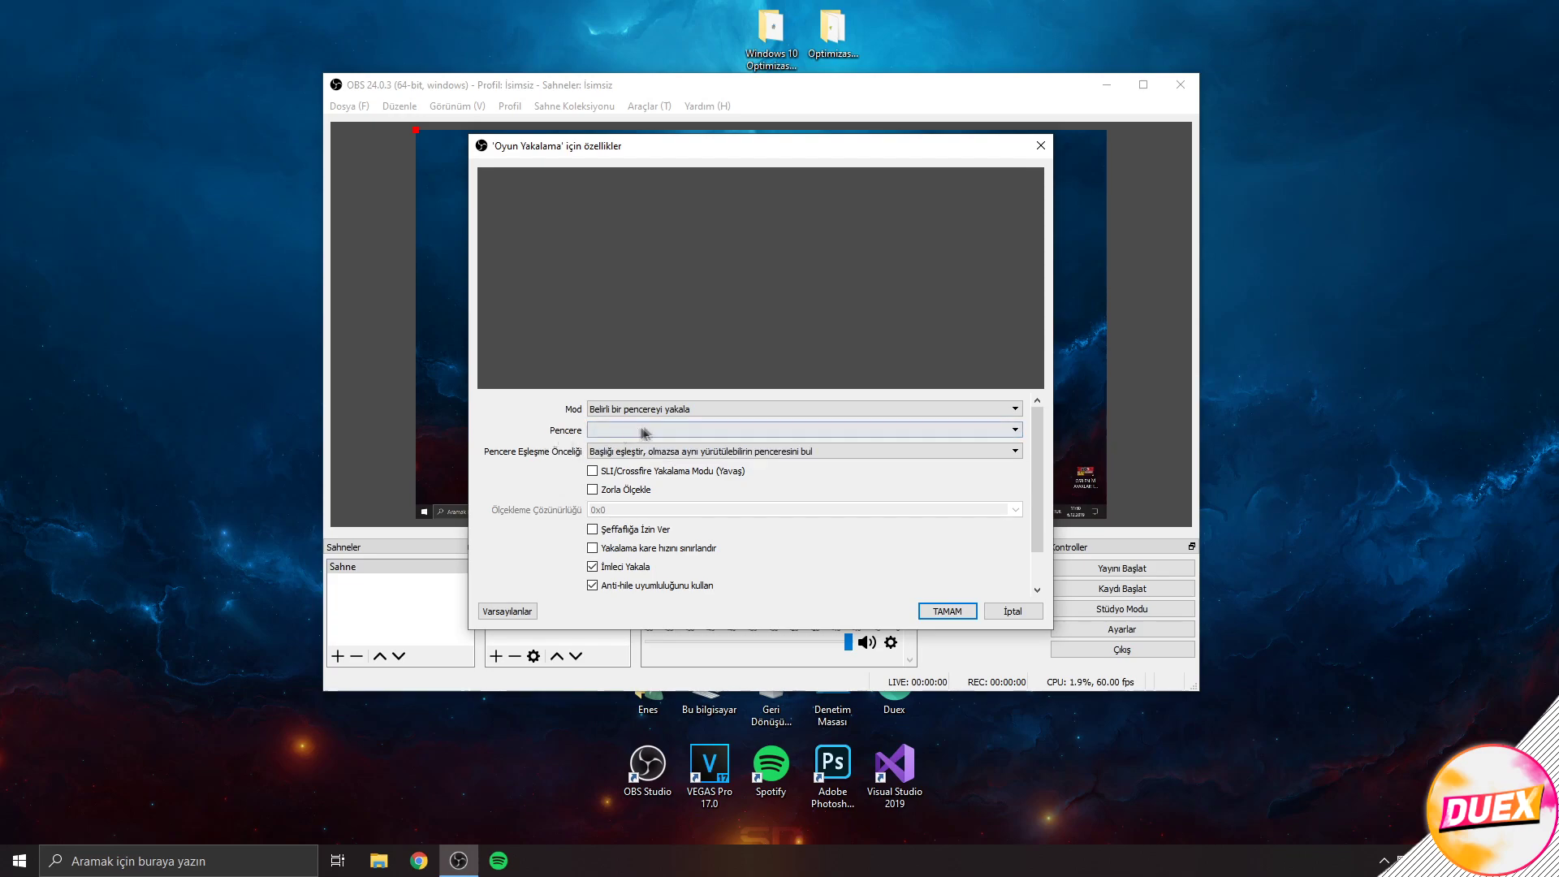
{"action": "left_click", "coordinate": [1012, 610]}
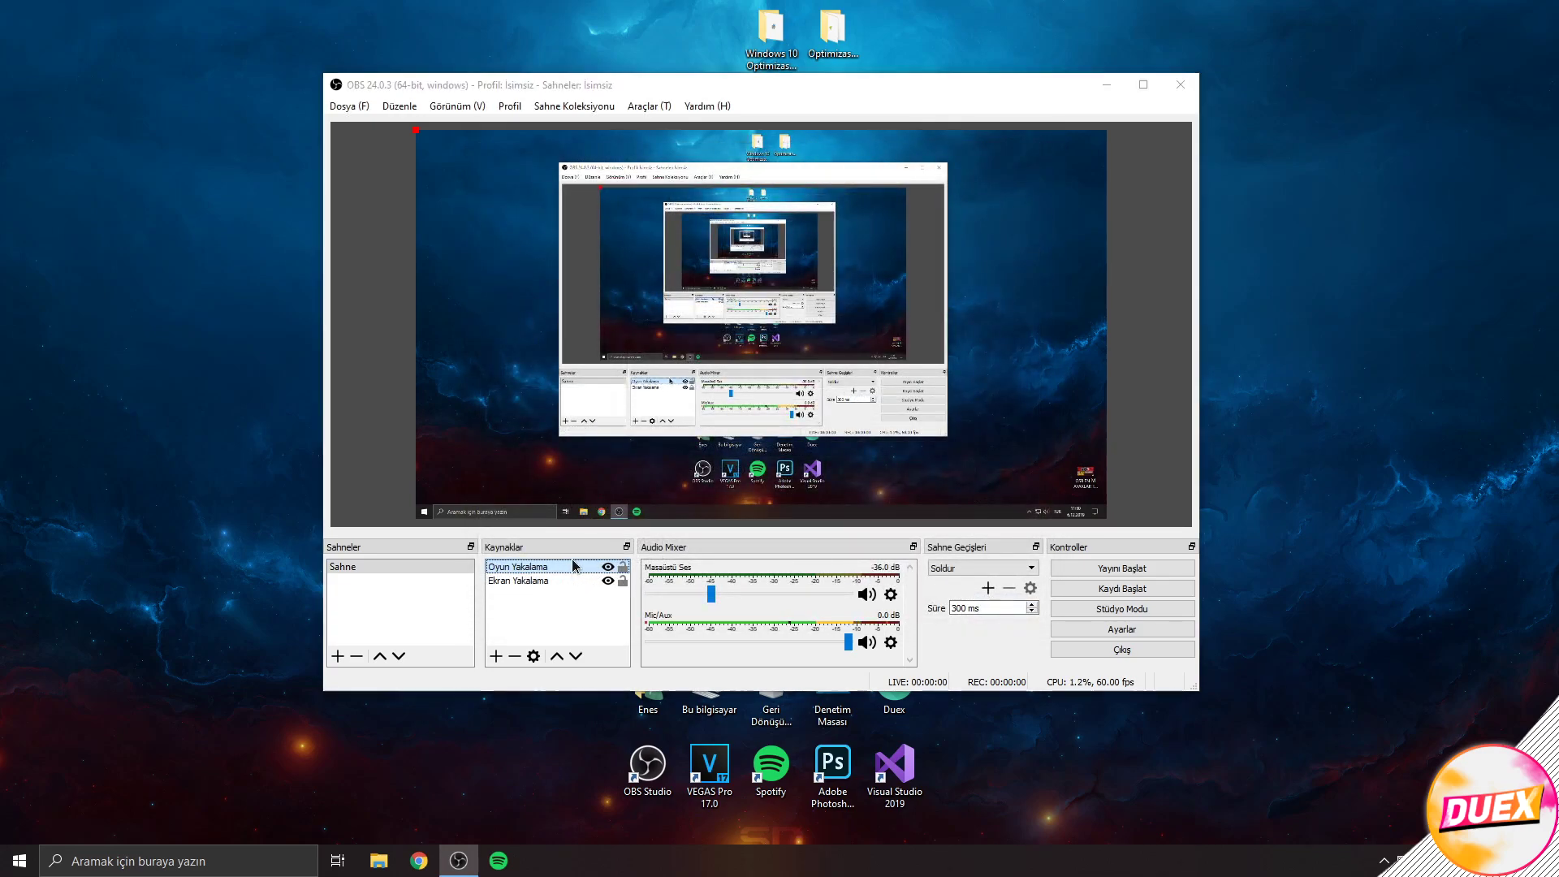
{"action": "key", "text": "Delete"}
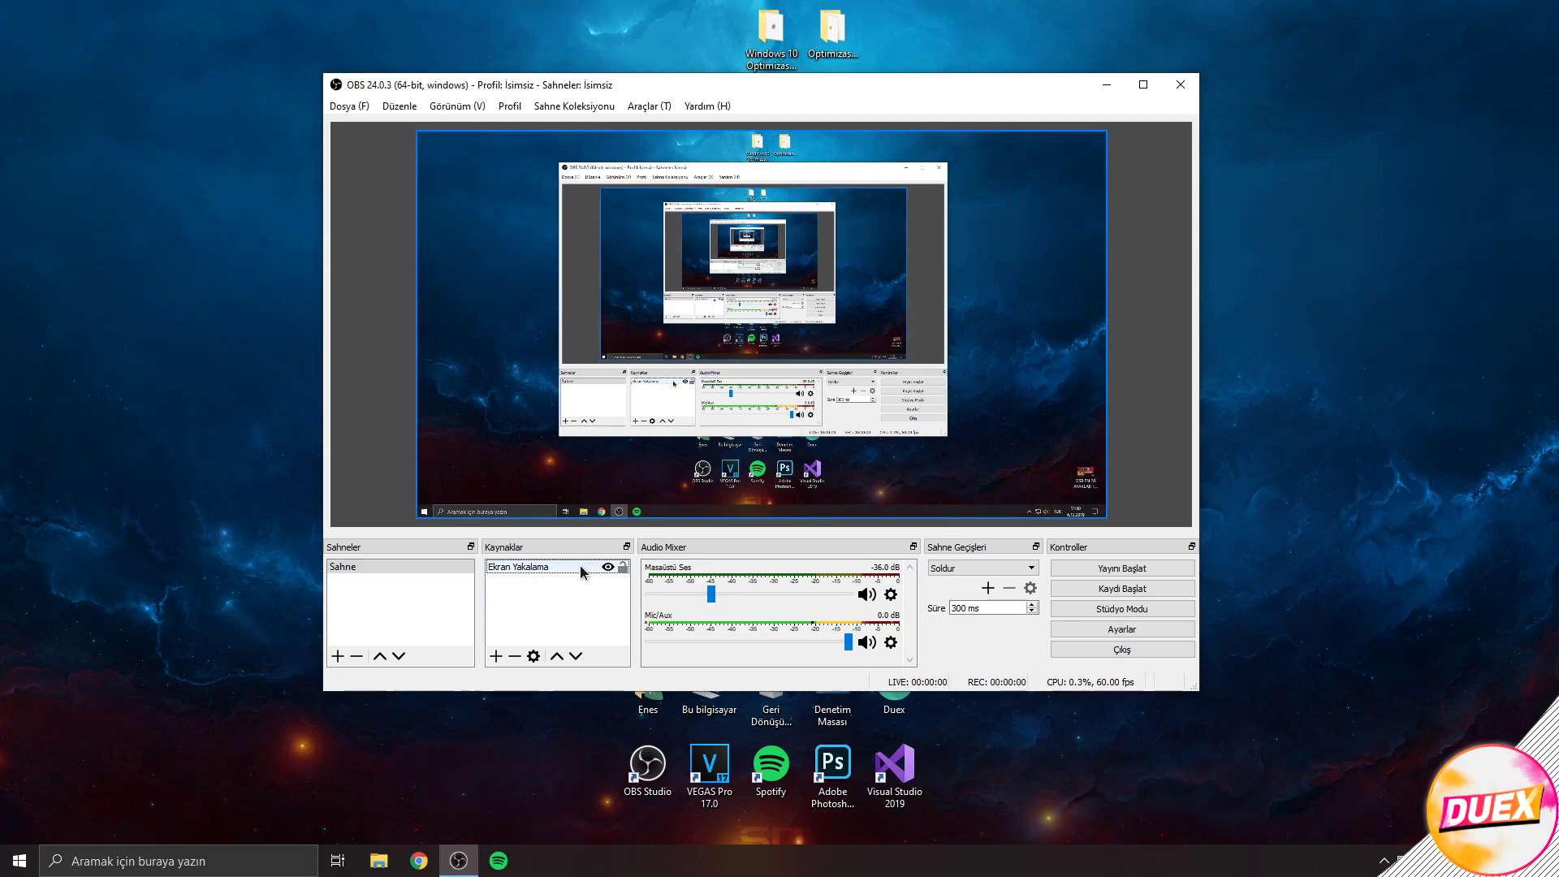
{"action": "left_click", "coordinate": [520, 597]}
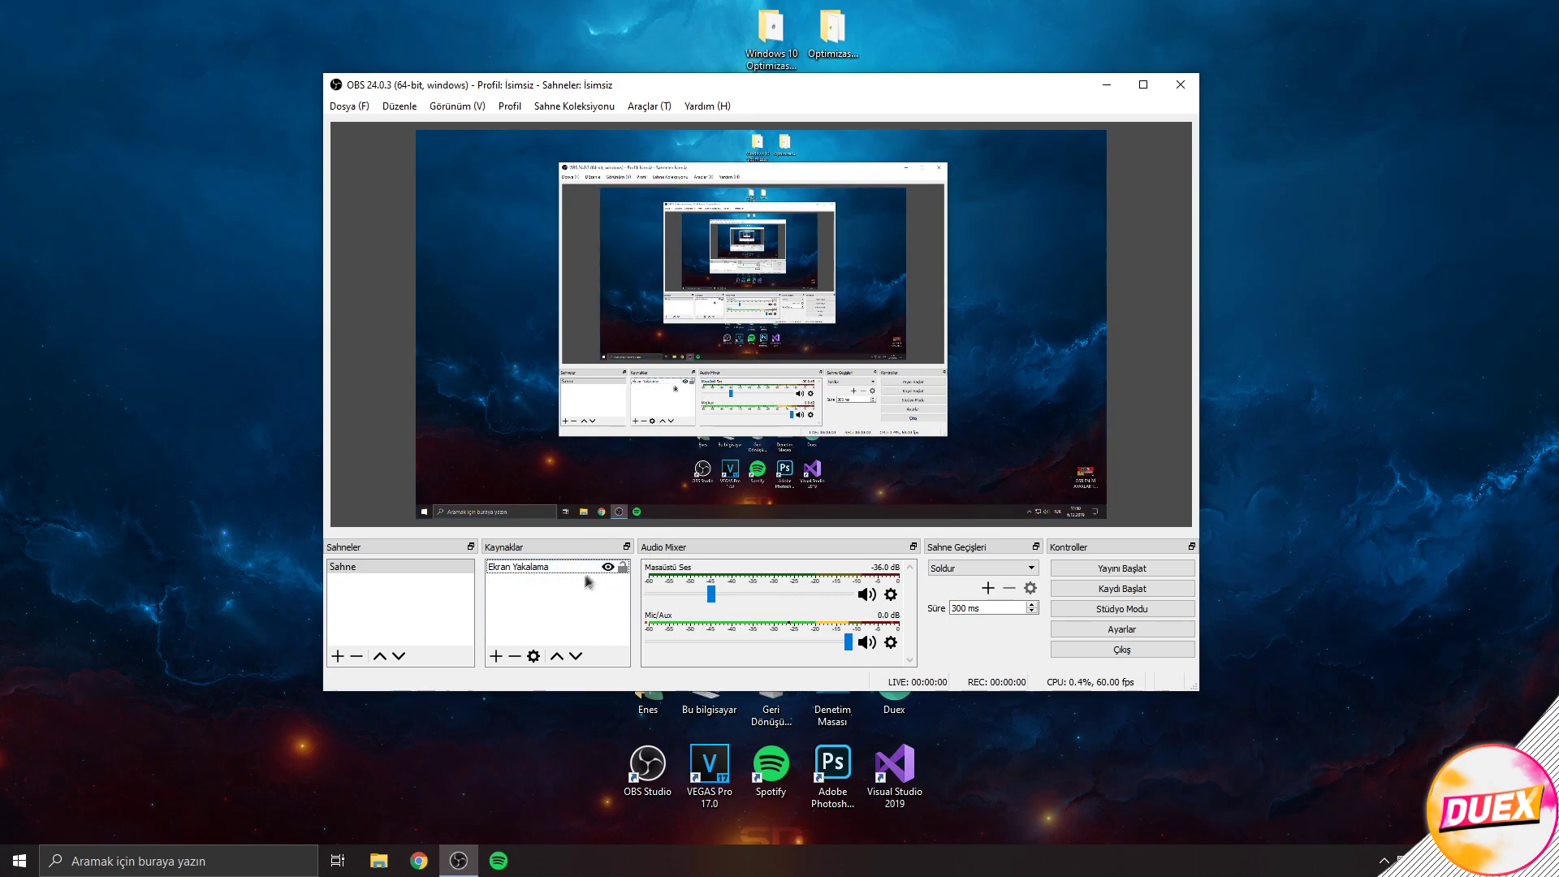
- Examine the source types that can be added to the scene
{"action": "right_click", "coordinate": [525, 583]}
{"action": "mouse_move", "coordinate": [601, 594]}
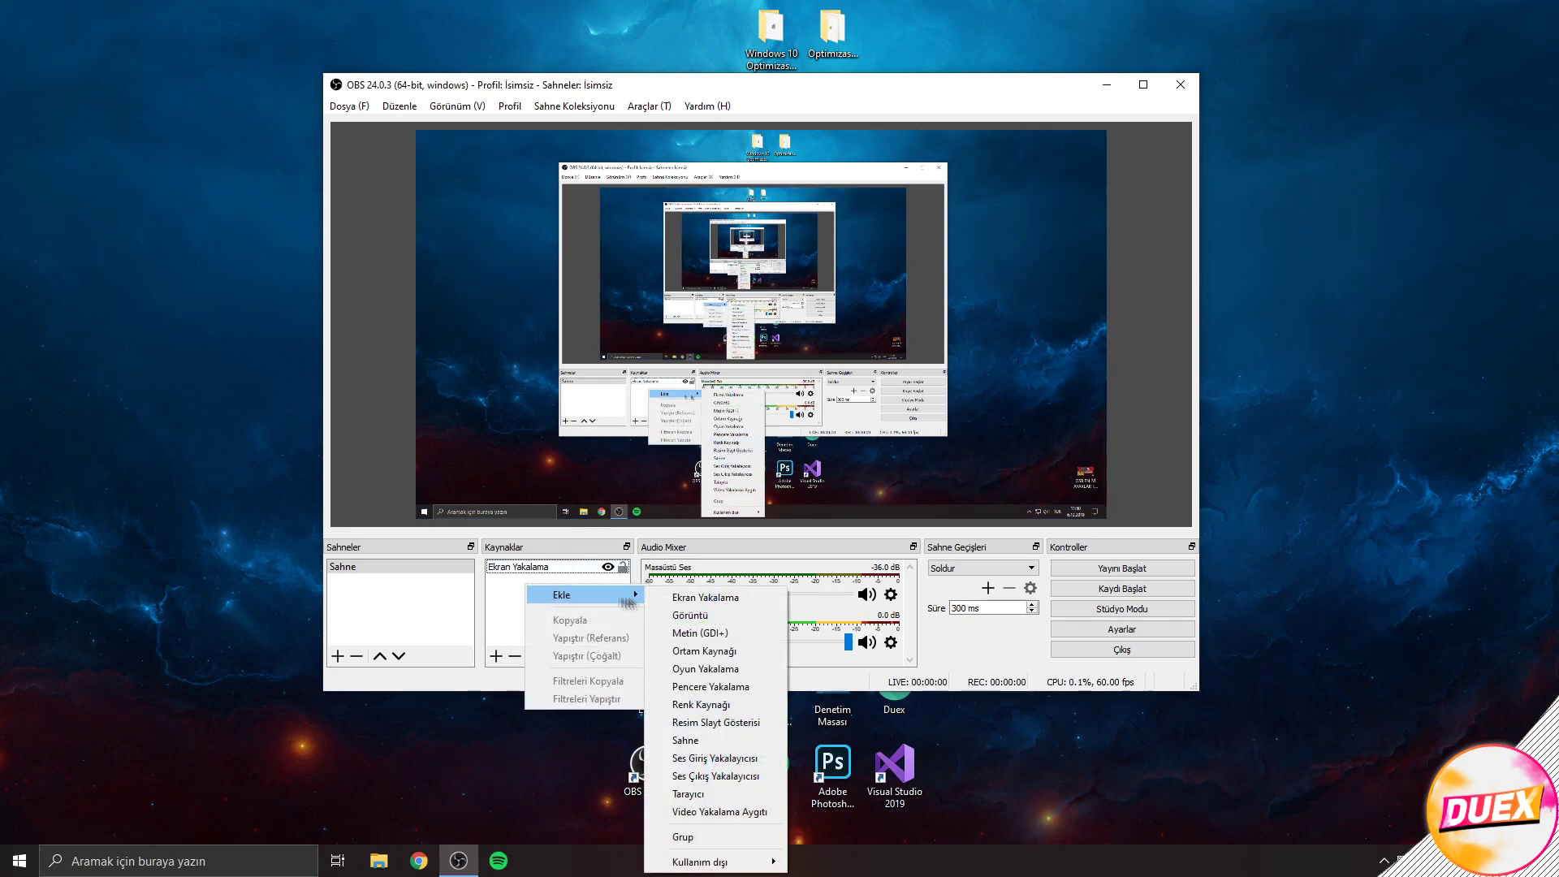
{"action": "left_click", "coordinate": [488, 587]}
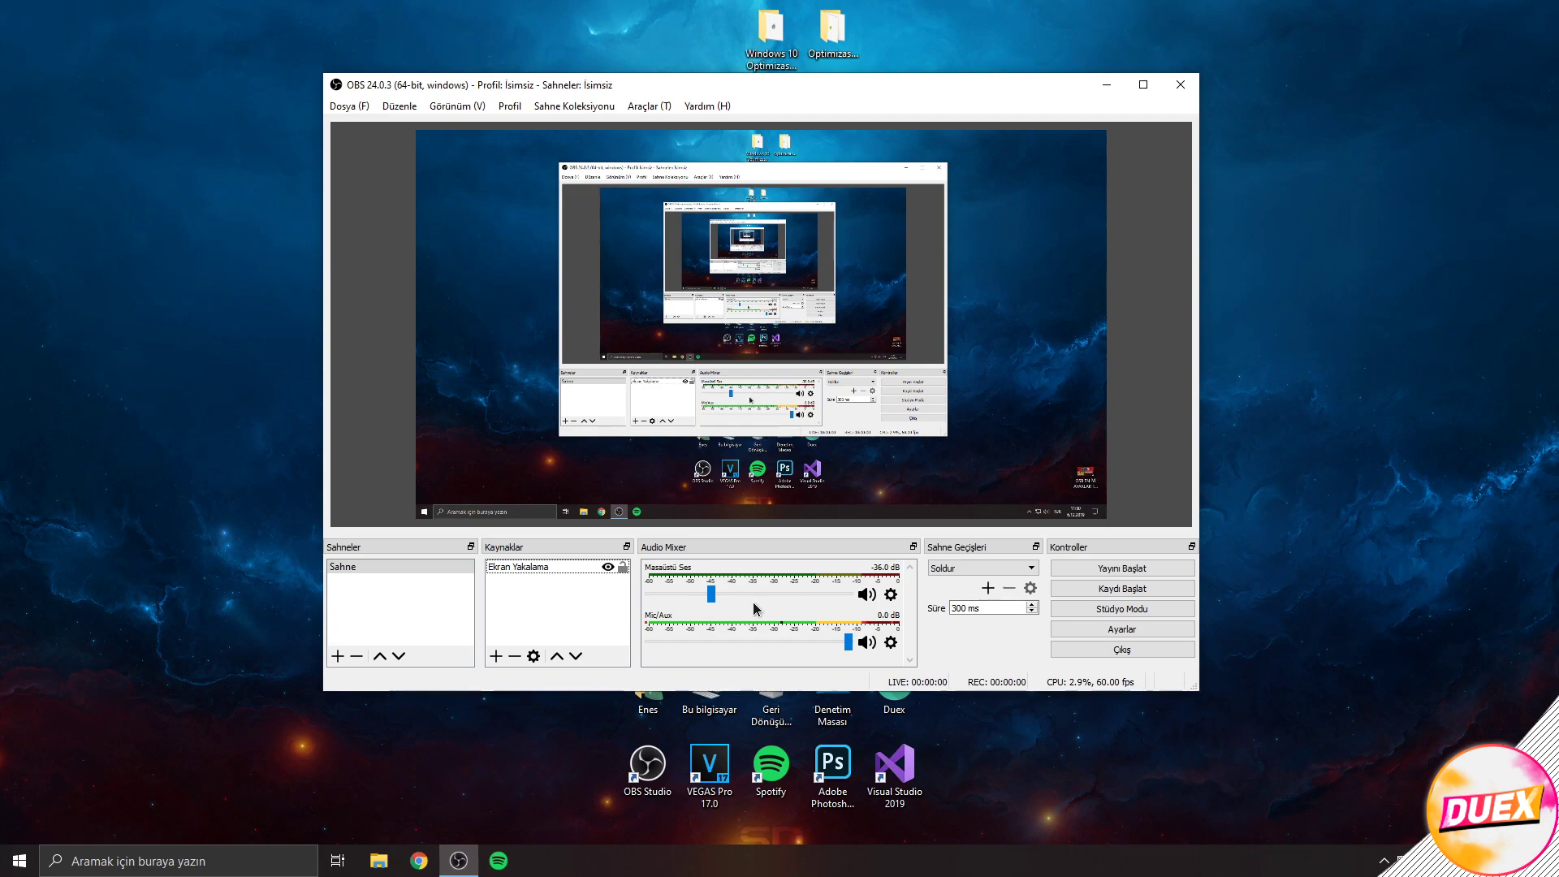
- Adjust the Masaüstü Ses volume in the audio mixer to about -36.5 dB
{"action": "left_click_drag", "start_coordinate": [711, 597], "coordinate": [854, 599]}
{"action": "left_click_drag", "start_coordinate": [808, 593], "coordinate": [731, 596]}
{"action": "left_click", "coordinate": [713, 596]}
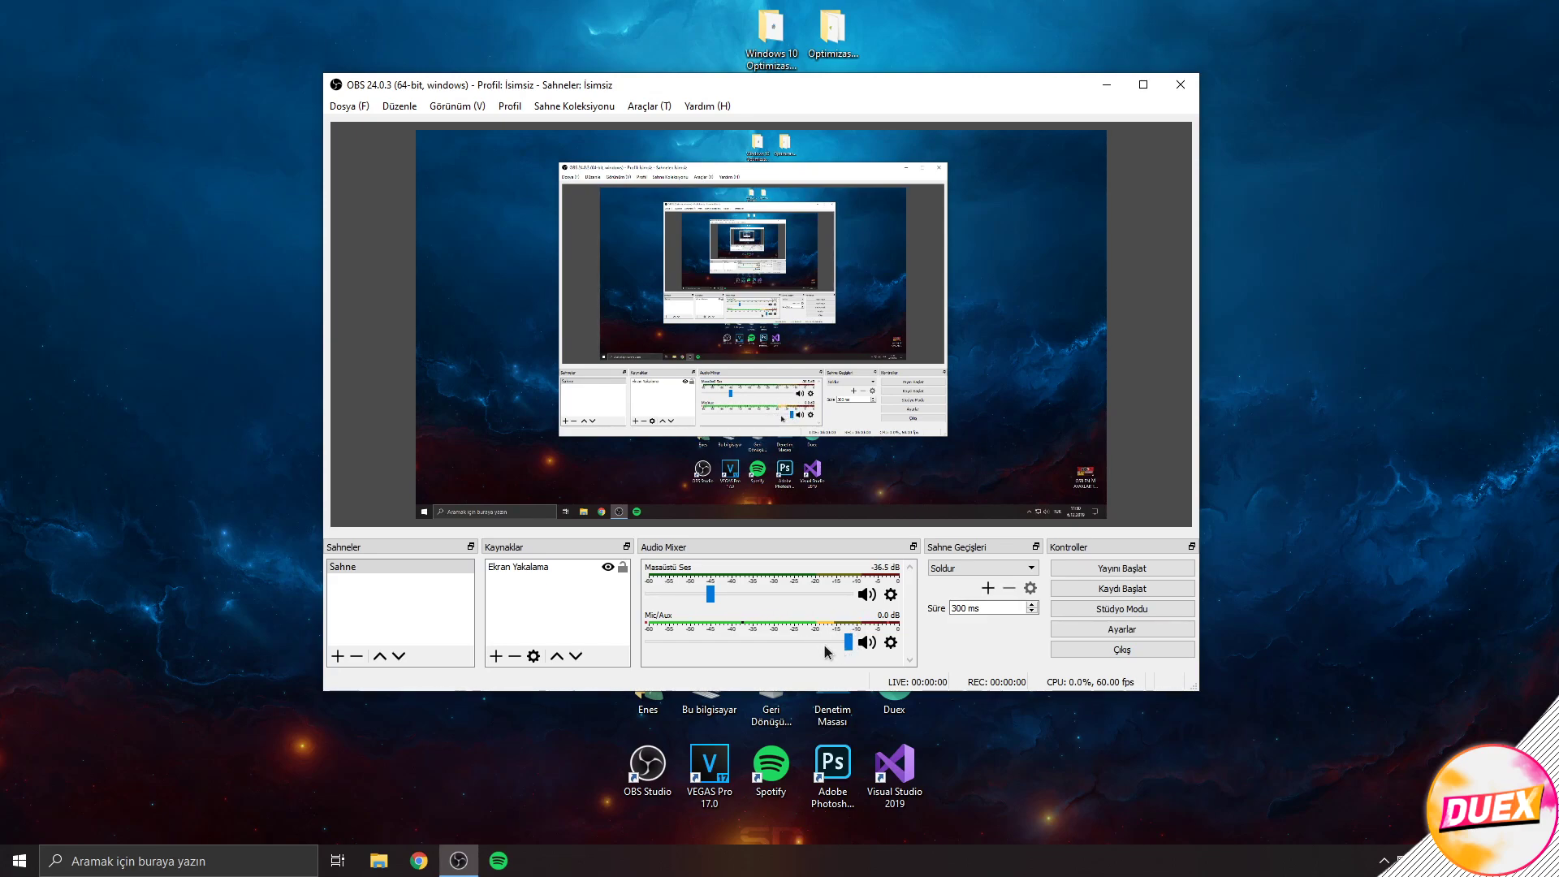
{"action": "mouse_move", "coordinate": [712, 596]}
{"action": "left_mouse_down"}
{"action": "mouse_move", "coordinate": [859, 601]}
{"action": "mouse_move", "coordinate": [717, 599]}
{"action": "left_mouse_up"}
{"action": "mouse_move", "coordinate": [712, 597]}
{"action": "left_mouse_down"}
{"action": "mouse_move", "coordinate": [731, 595]}
{"action": "mouse_move", "coordinate": [712, 599]}
{"action": "left_mouse_up"}
- Review the audio filter types available for Mic/Aux, including Gürültü Bastırma, and close the filter window
{"action": "left_click", "coordinate": [891, 644]}
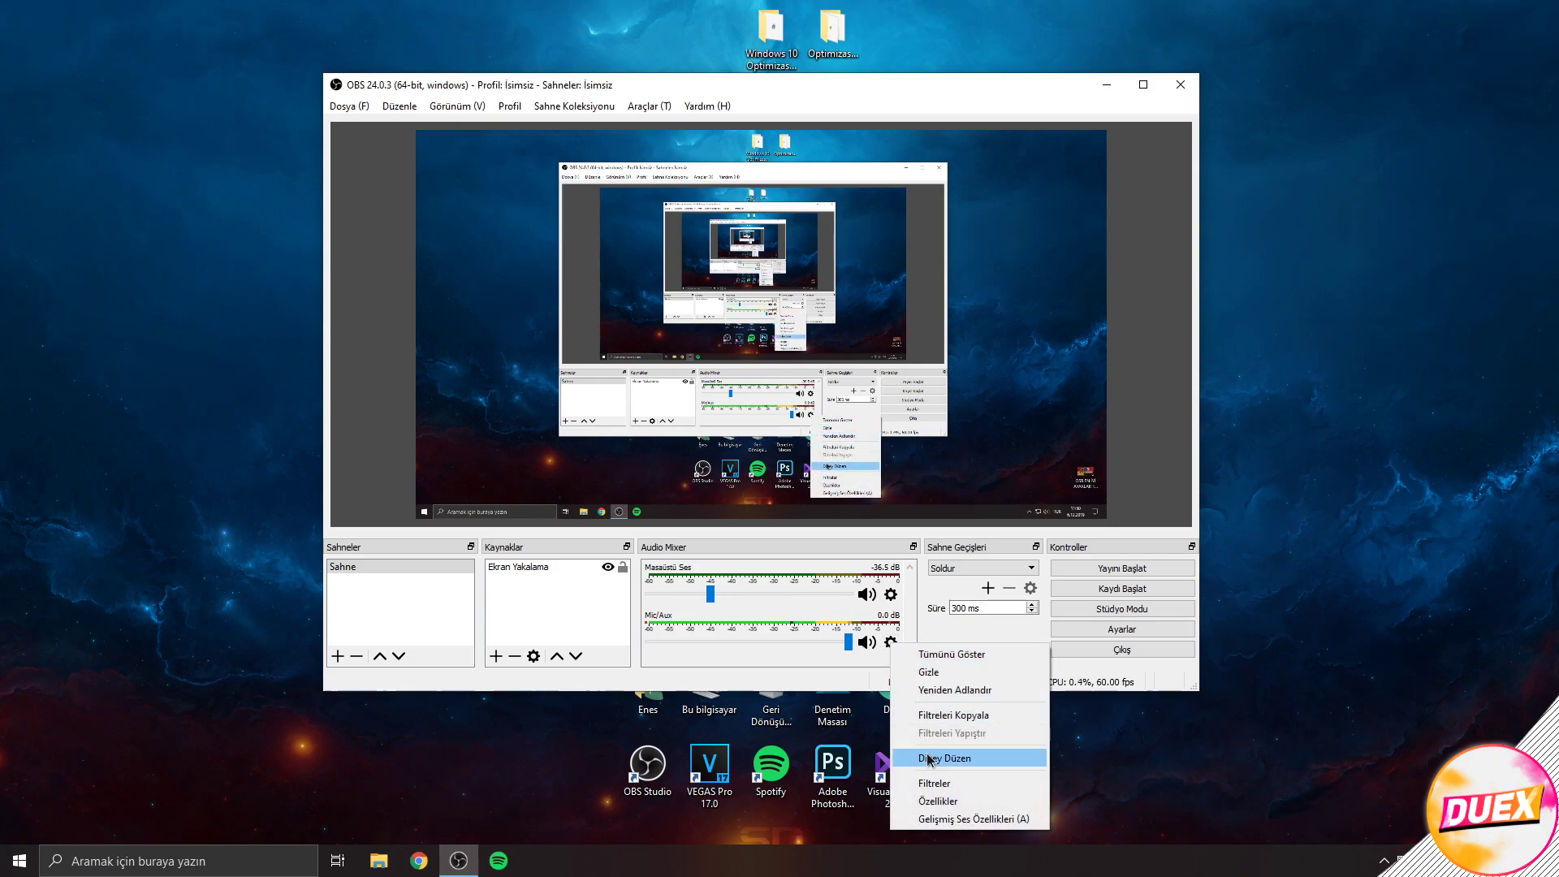
{"action": "left_click", "coordinate": [935, 783]}
{"action": "right_click", "coordinate": [495, 187]}
{"action": "mouse_move", "coordinate": [528, 199]}
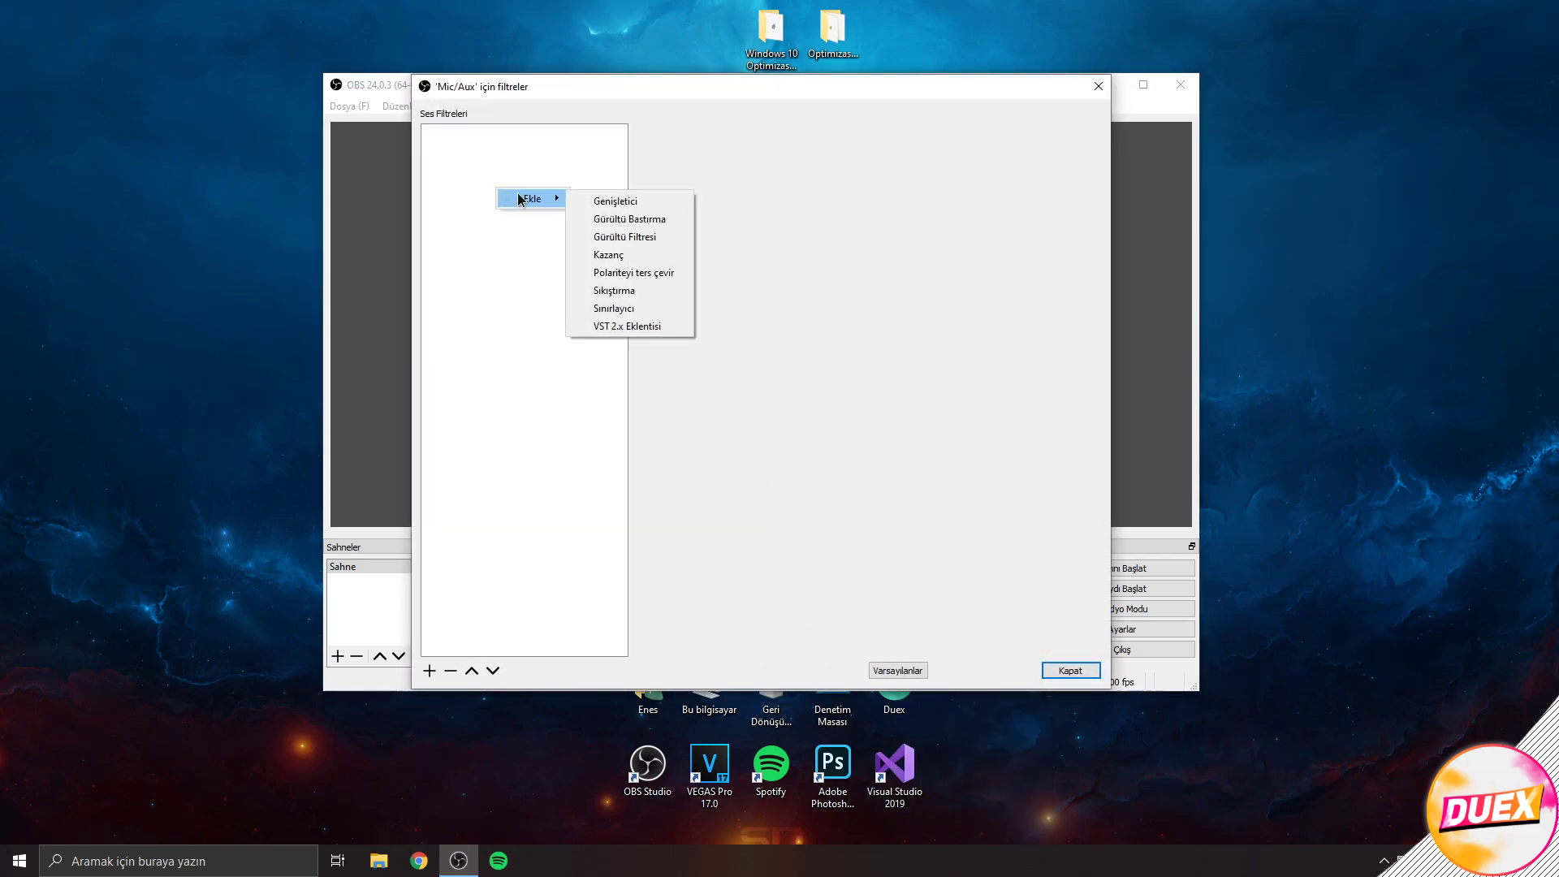
{"action": "left_click", "coordinate": [628, 220]}
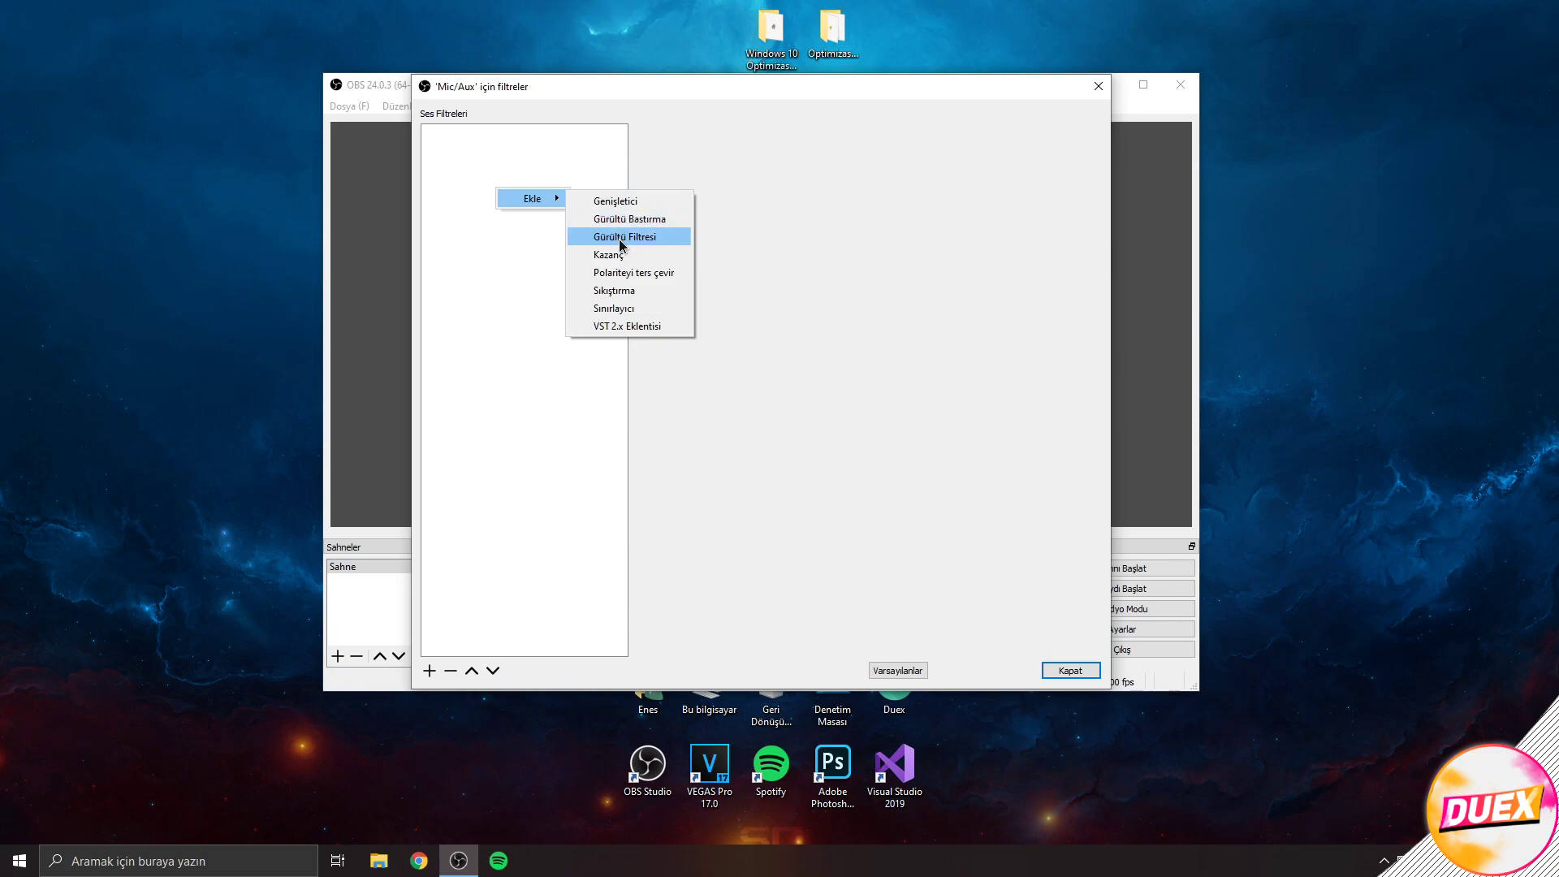
{"action": "left_click", "coordinate": [535, 232]}
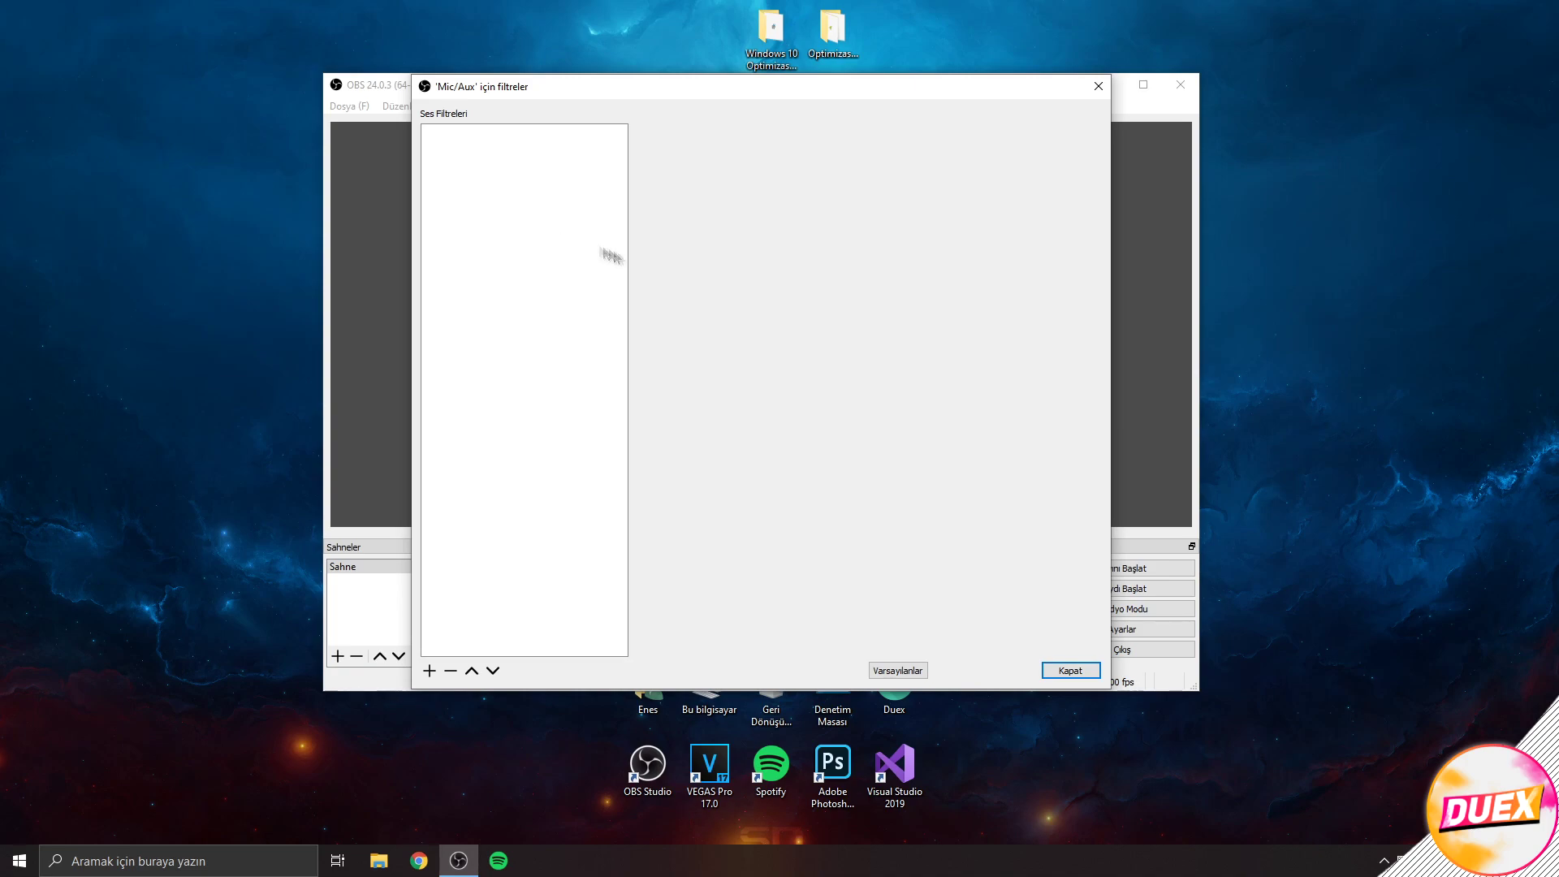
{"action": "left_click", "coordinate": [1055, 671]}
- Choose Soldur as the scene transition
{"action": "left_click", "coordinate": [944, 568]}
{"action": "left_click", "coordinate": [948, 592]}
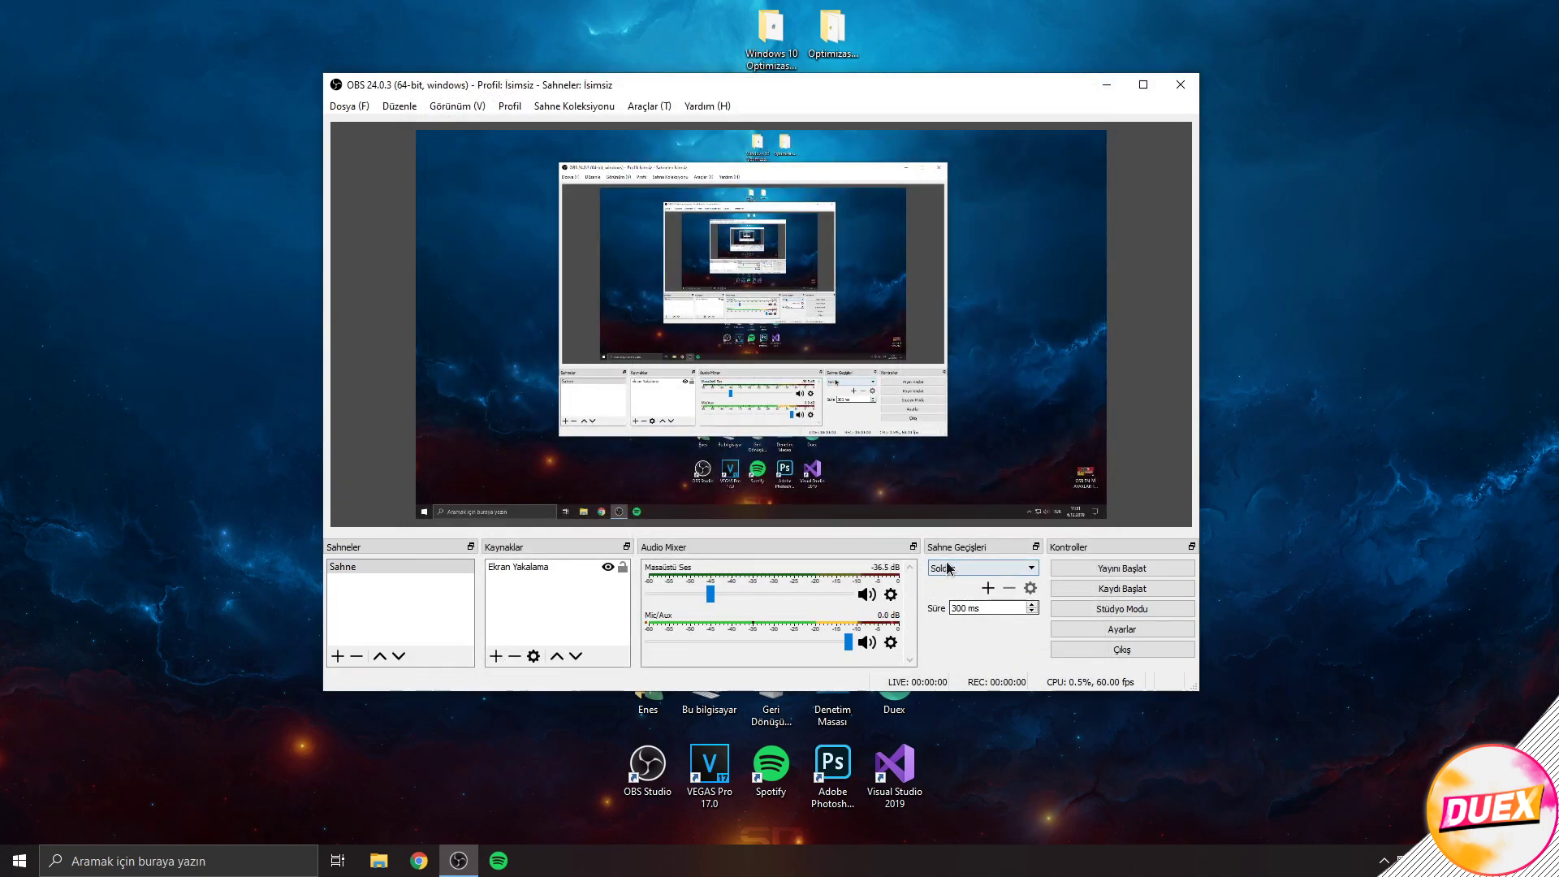
- Try to add a Görüntü source to the scene
{"action": "right_click", "coordinate": [515, 581]}
{"action": "mouse_move", "coordinate": [622, 596]}
{"action": "left_click", "coordinate": [498, 599]}
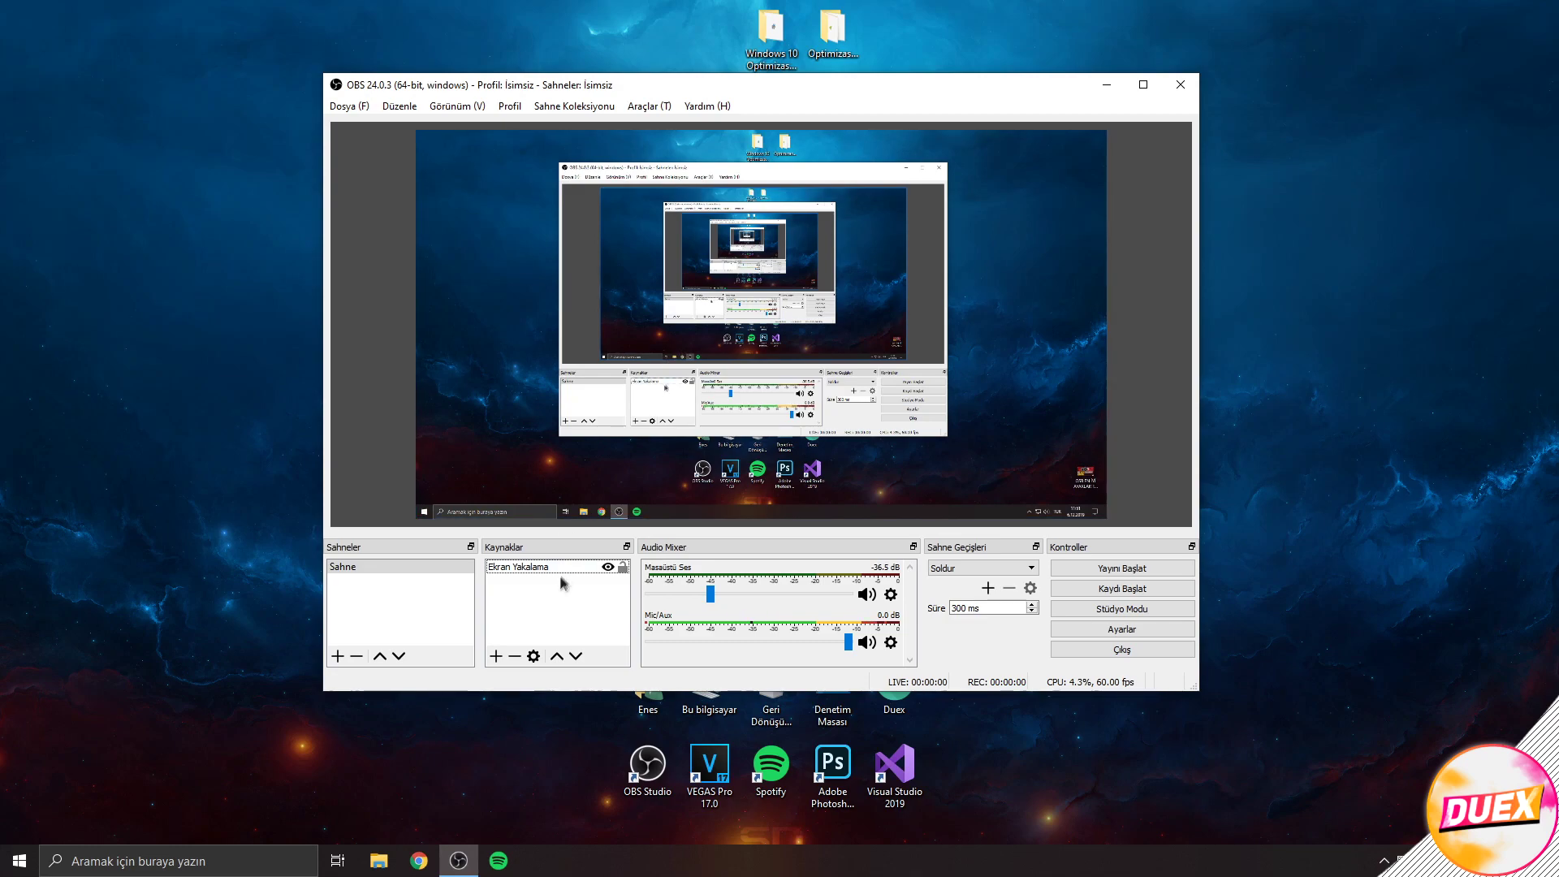
{"action": "right_click", "coordinate": [505, 582]}
{"action": "mouse_move", "coordinate": [537, 601]}
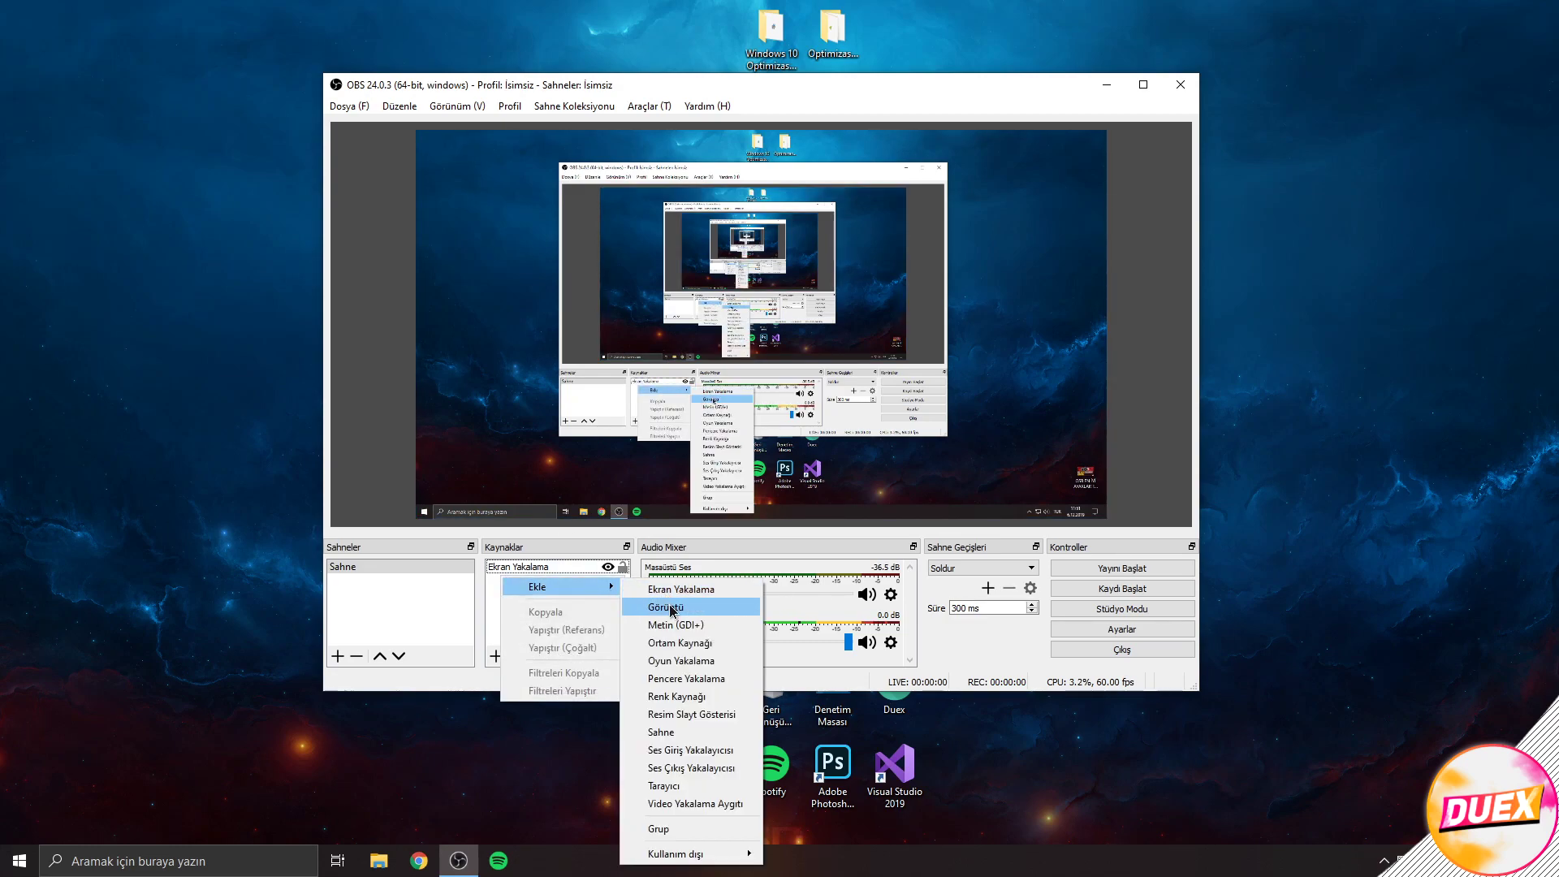
{"action": "left_click", "coordinate": [666, 607]}
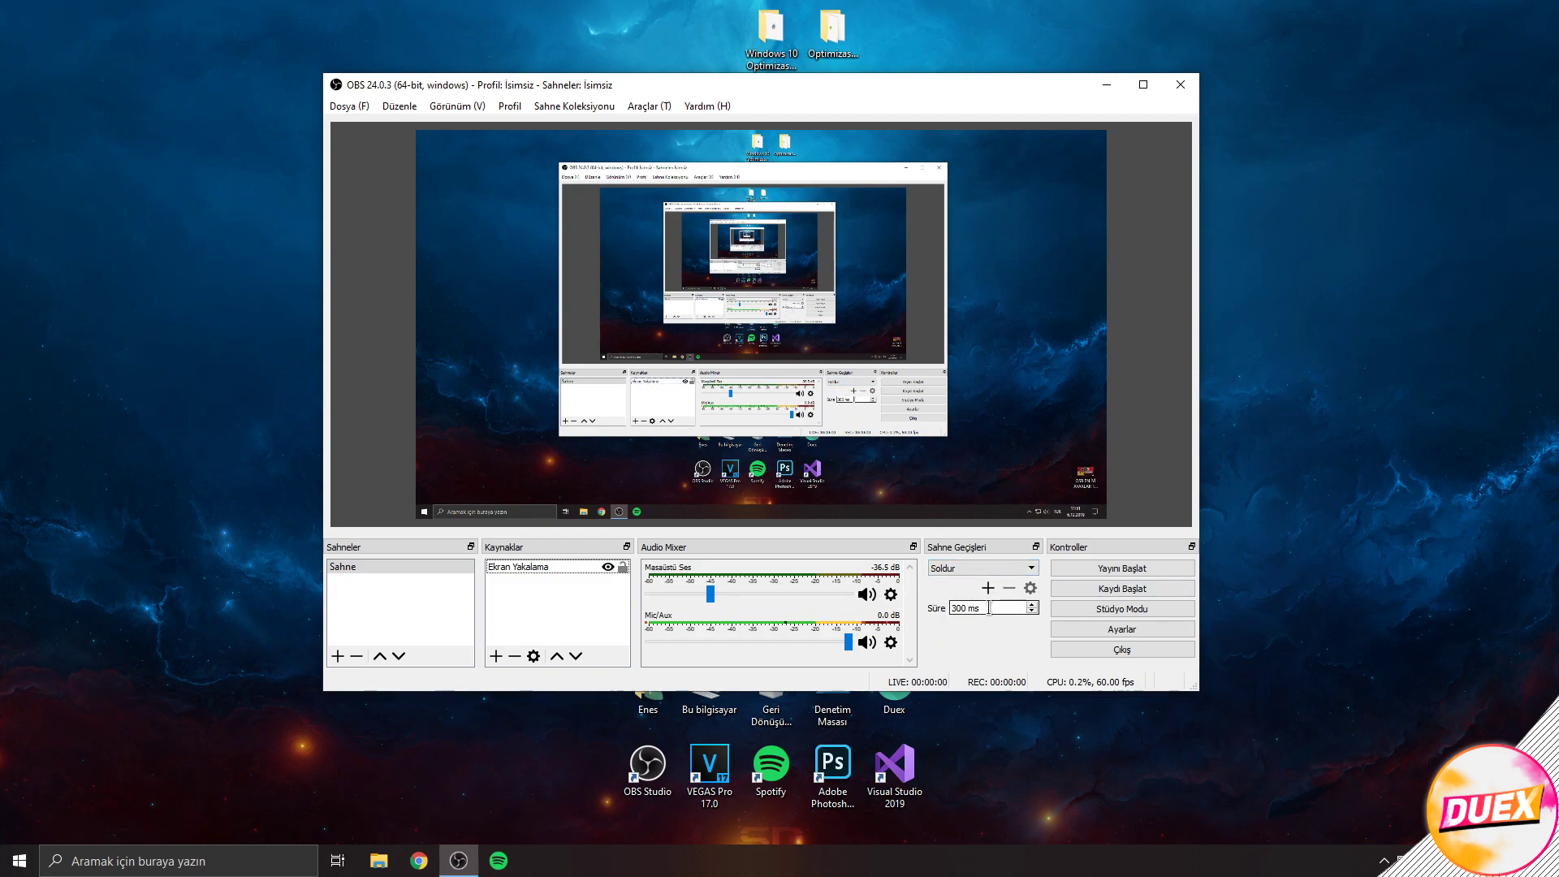
- Pick Soldur as the scene transition type and select its duration value
{"action": "left_click", "coordinate": [956, 572]}
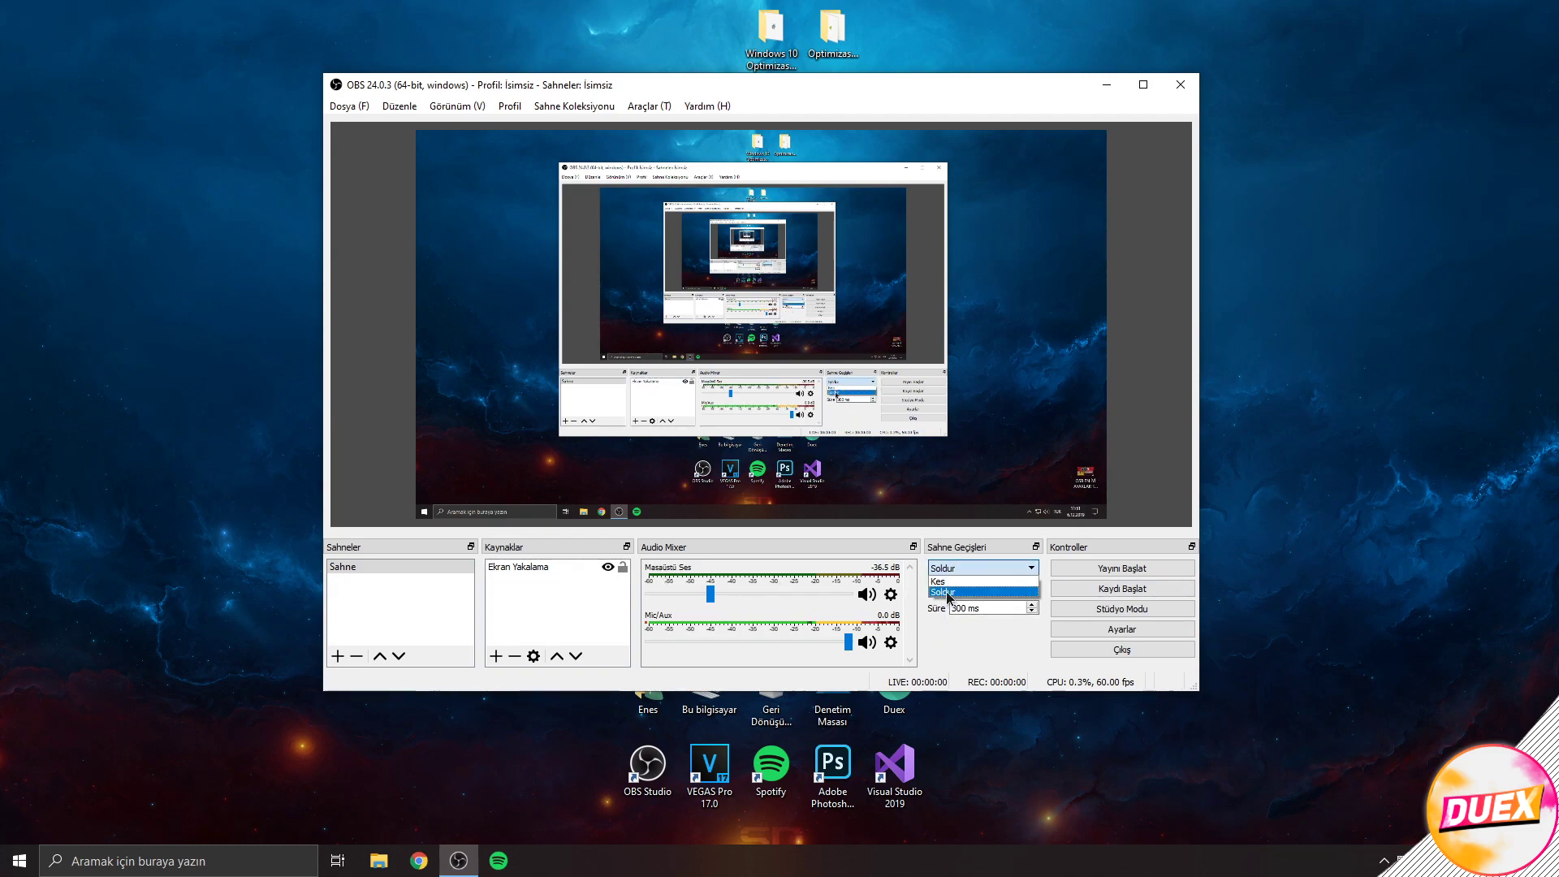
{"action": "left_click", "coordinate": [950, 592]}
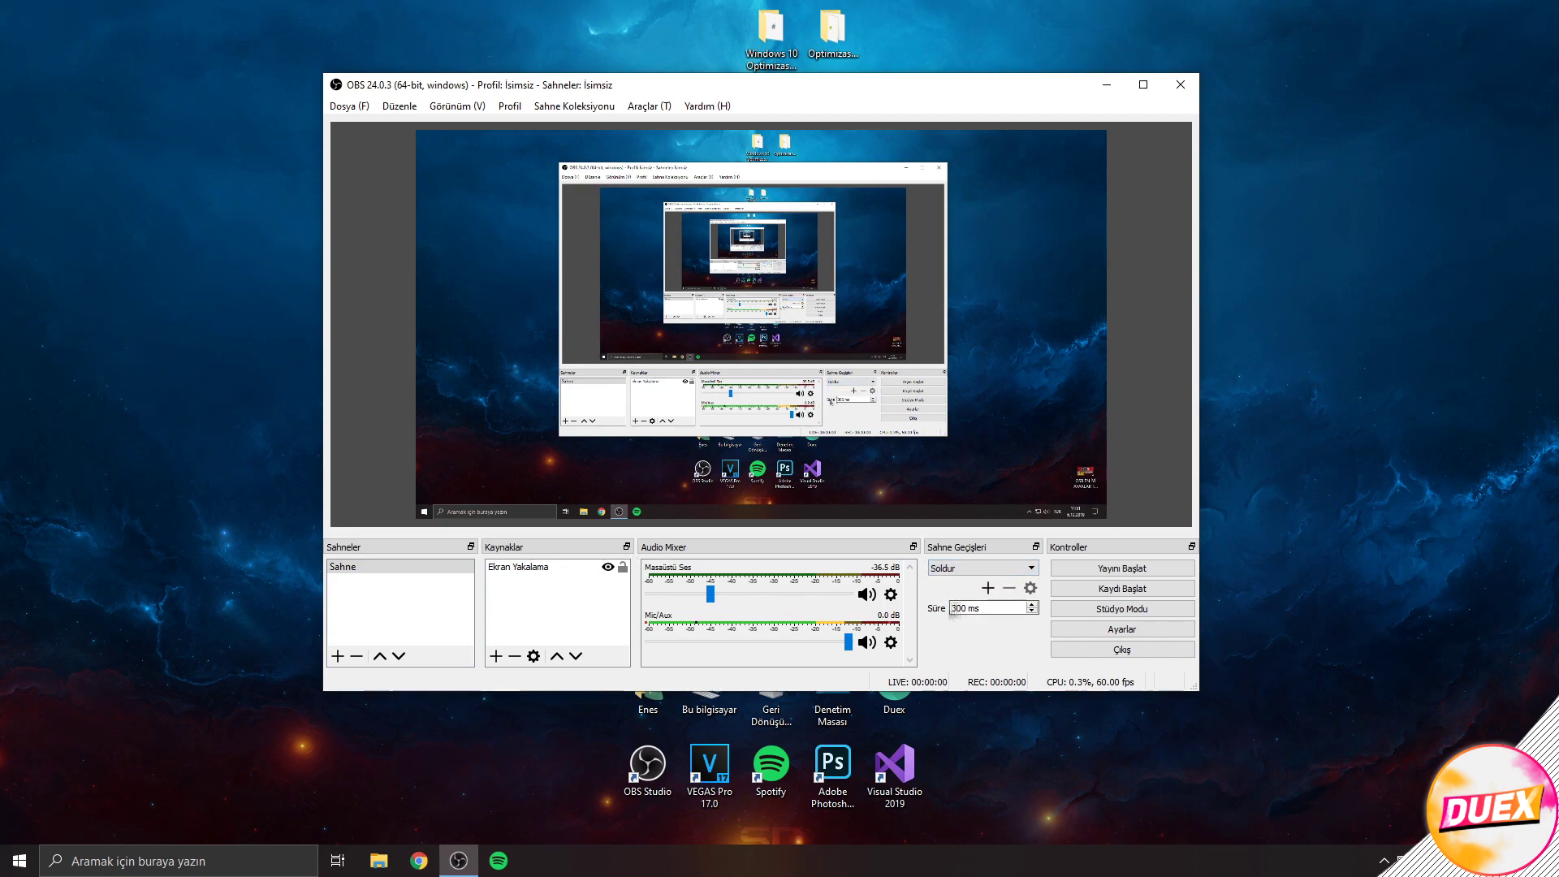
{"action": "left_click", "coordinate": [958, 571]}
{"action": "left_click", "coordinate": [949, 593]}
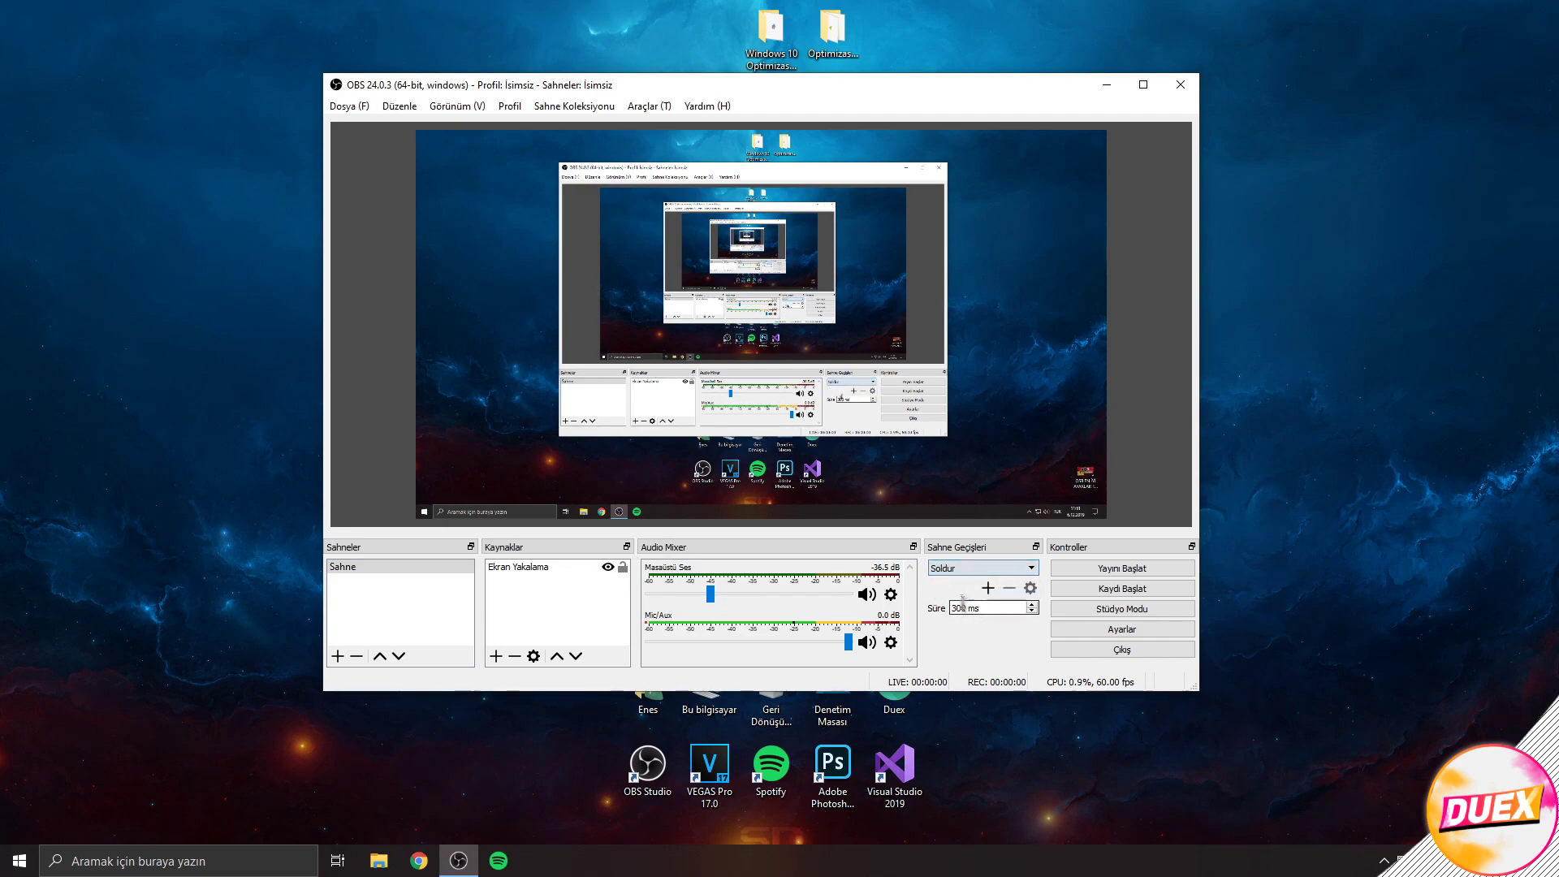
{"action": "double_click", "coordinate": [967, 608]}
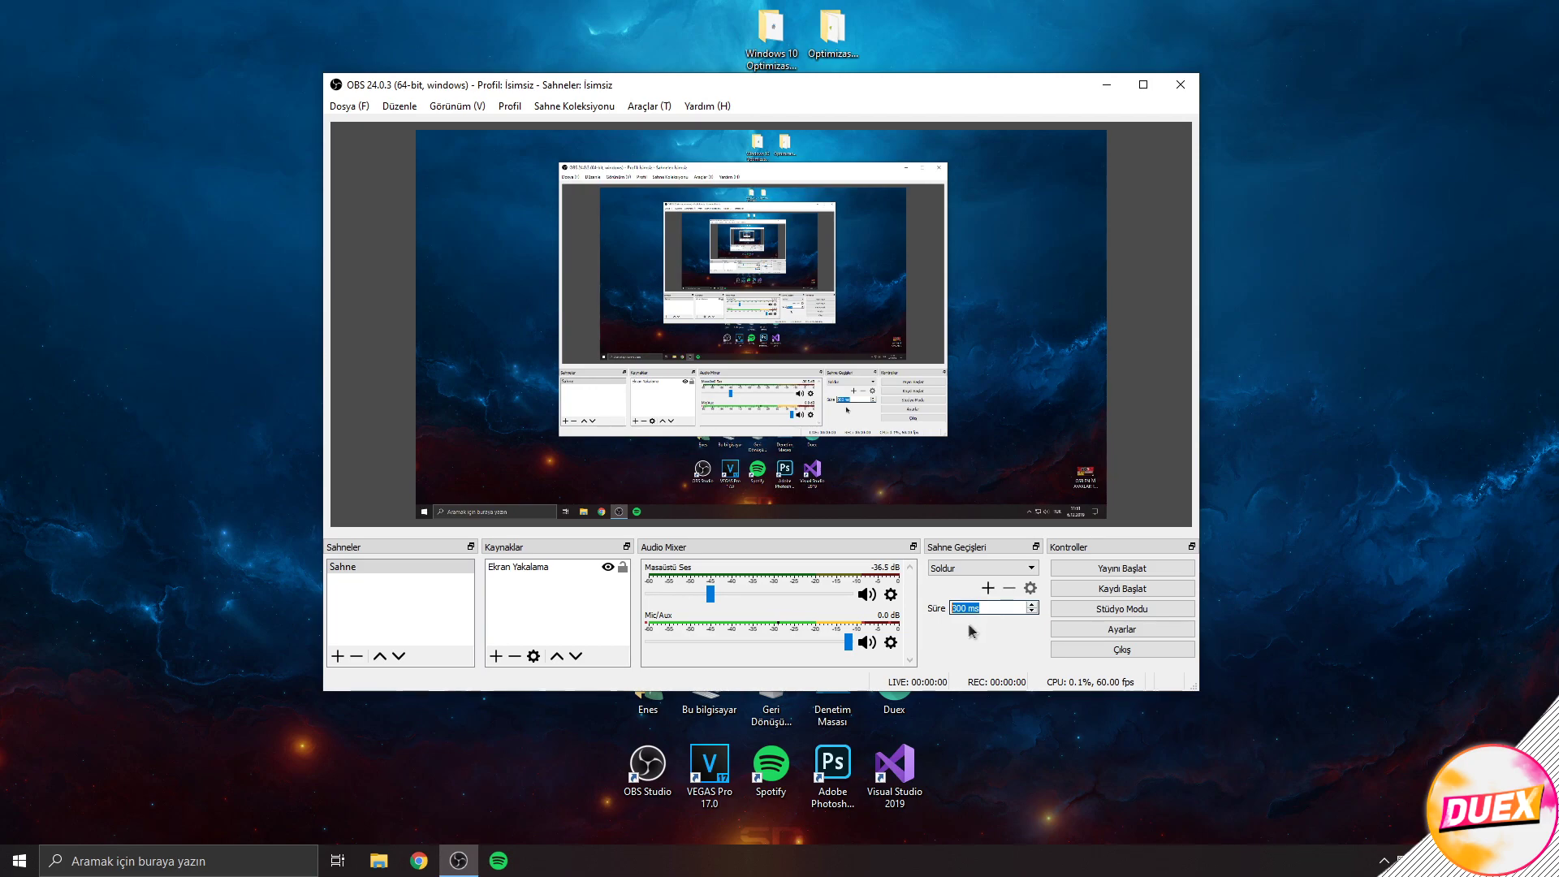
- Open the Yayın settings and review the available streaming services and servers, keeping Twitch
{"action": "left_click", "coordinate": [1105, 631]}
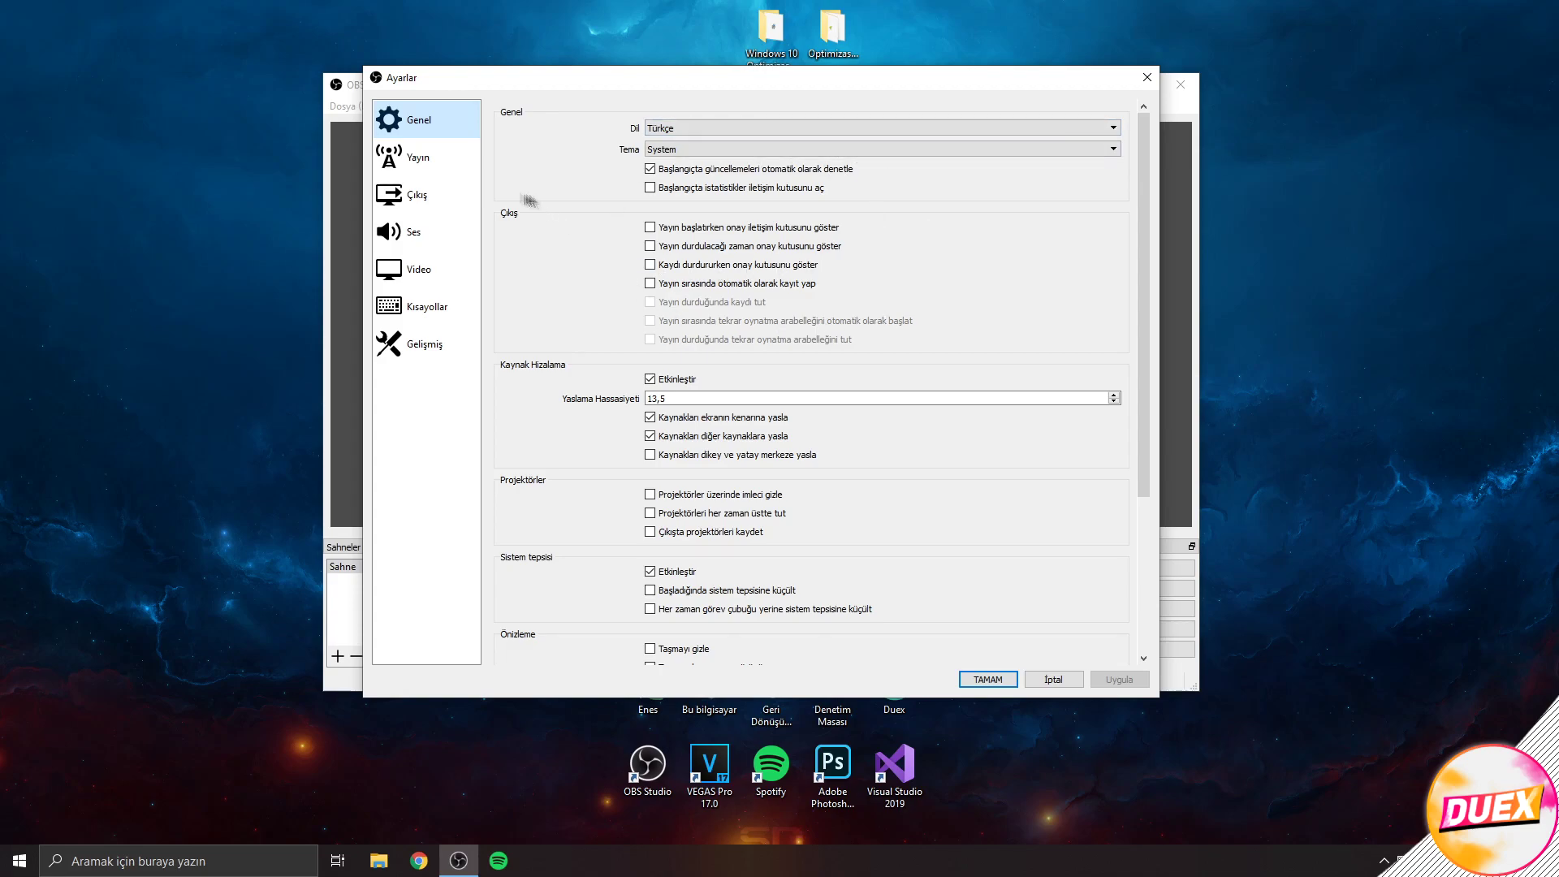
{"action": "left_click", "coordinate": [403, 157]}
{"action": "left_click", "coordinate": [661, 119]}
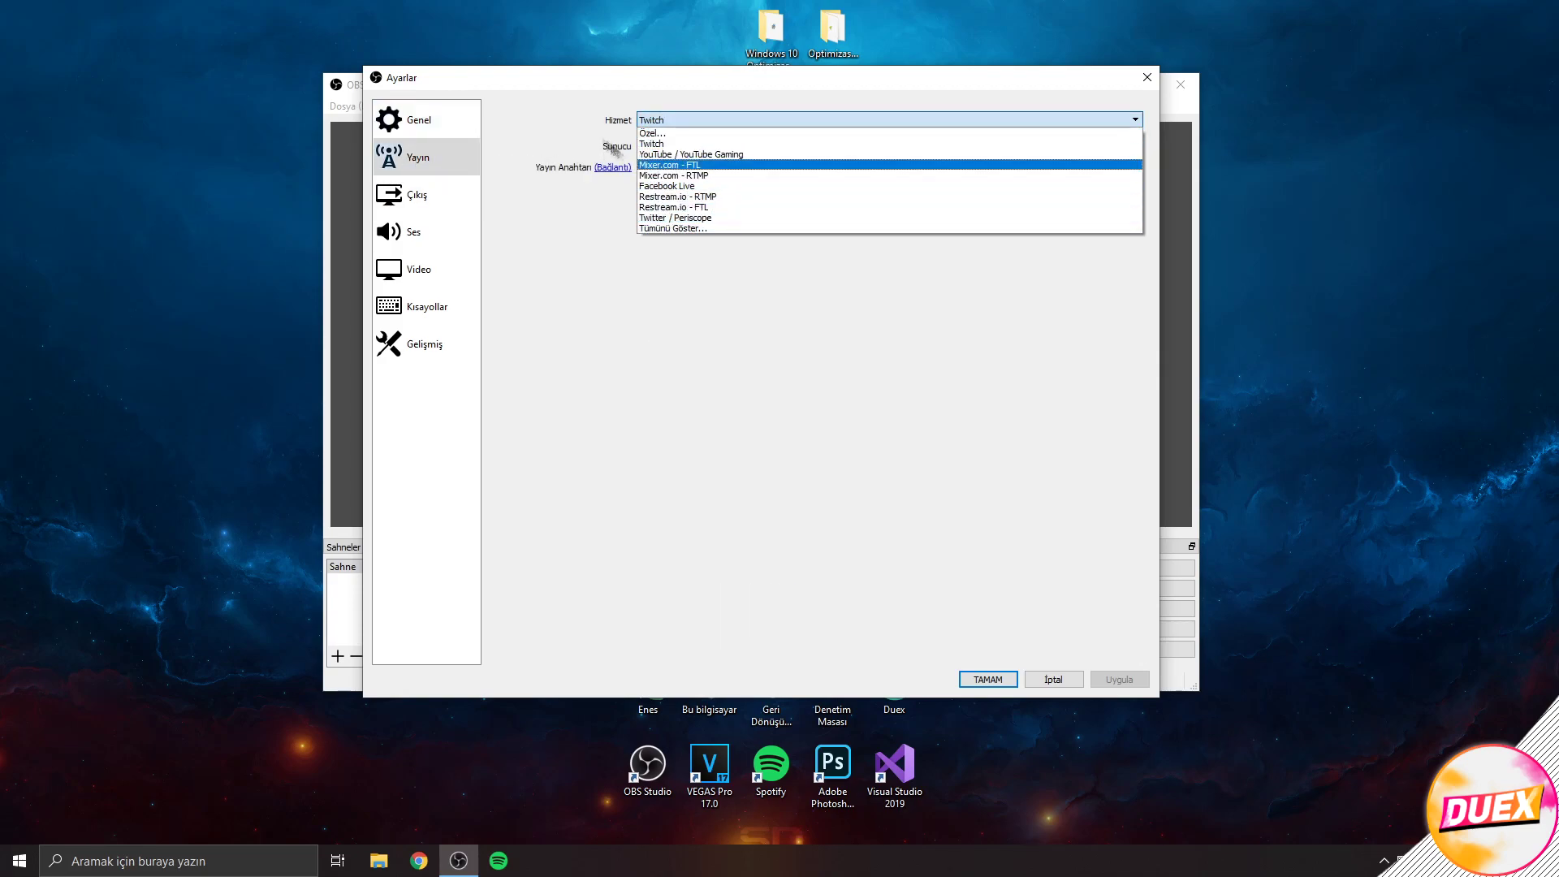
{"action": "left_click", "coordinate": [620, 152]}
{"action": "left_click", "coordinate": [677, 146]}
{"action": "left_click", "coordinate": [674, 156]}
{"action": "left_click", "coordinate": [637, 171]}
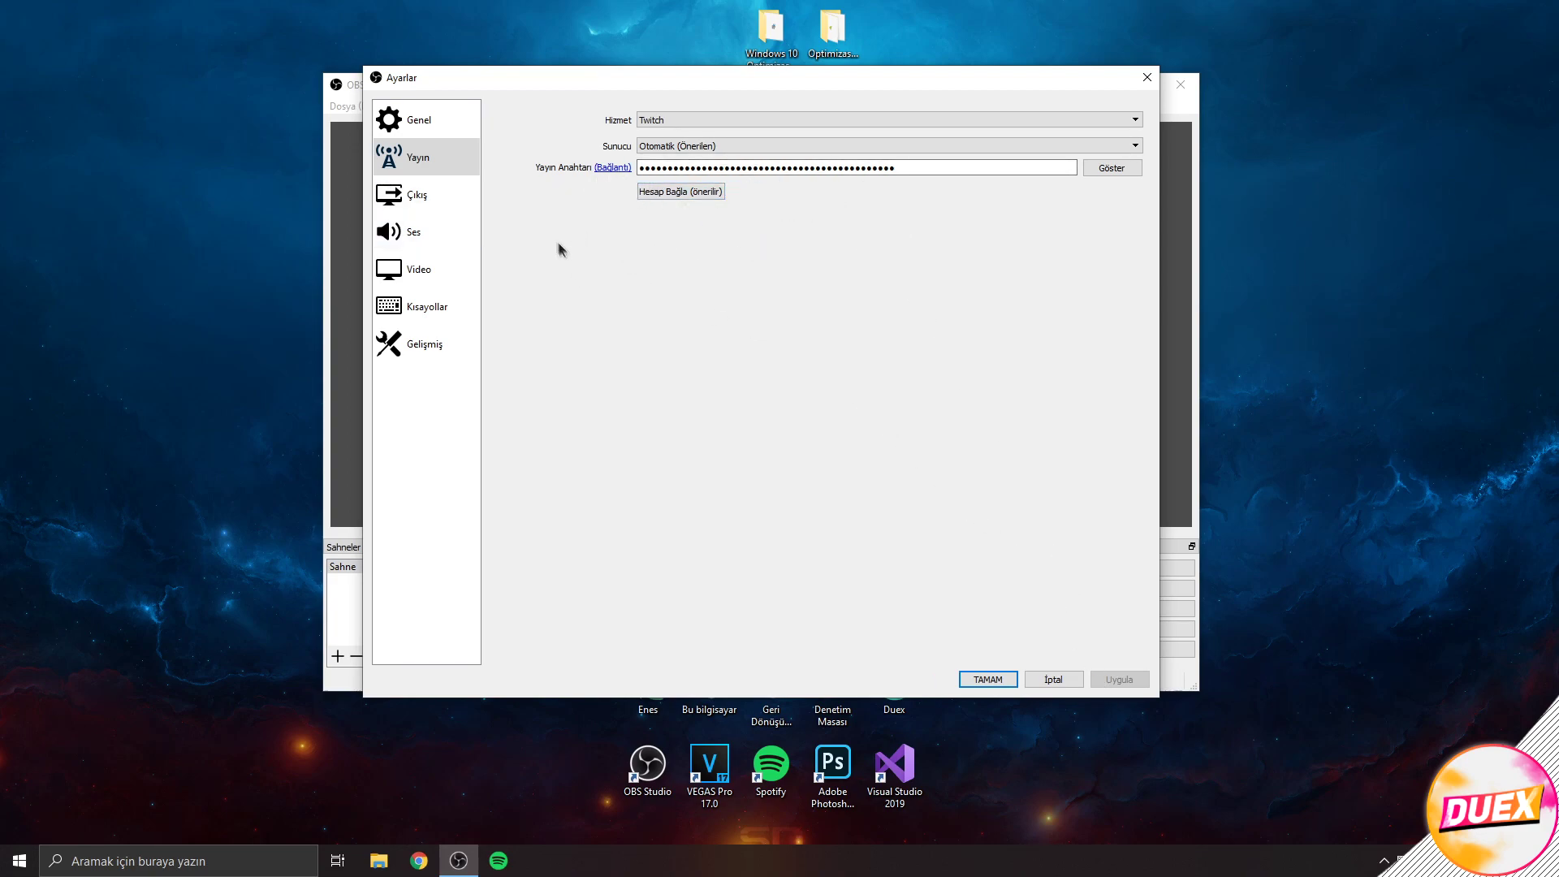
- Open the Çıkış settings and set the output mode to Gelişmiş
{"action": "left_click", "coordinate": [422, 198]}
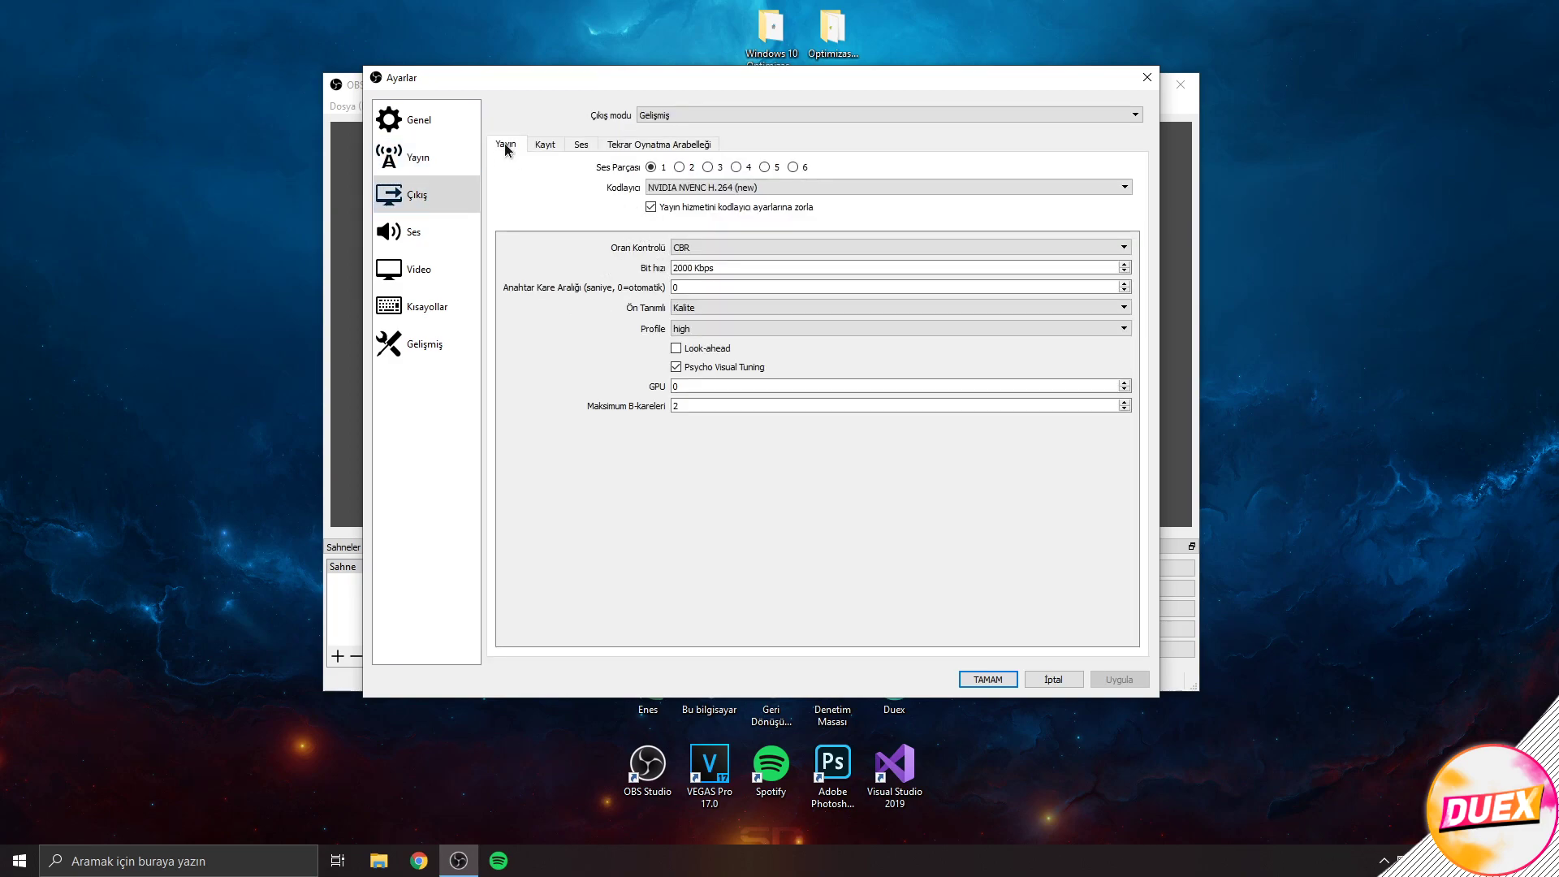
{"action": "left_click", "coordinate": [656, 117]}
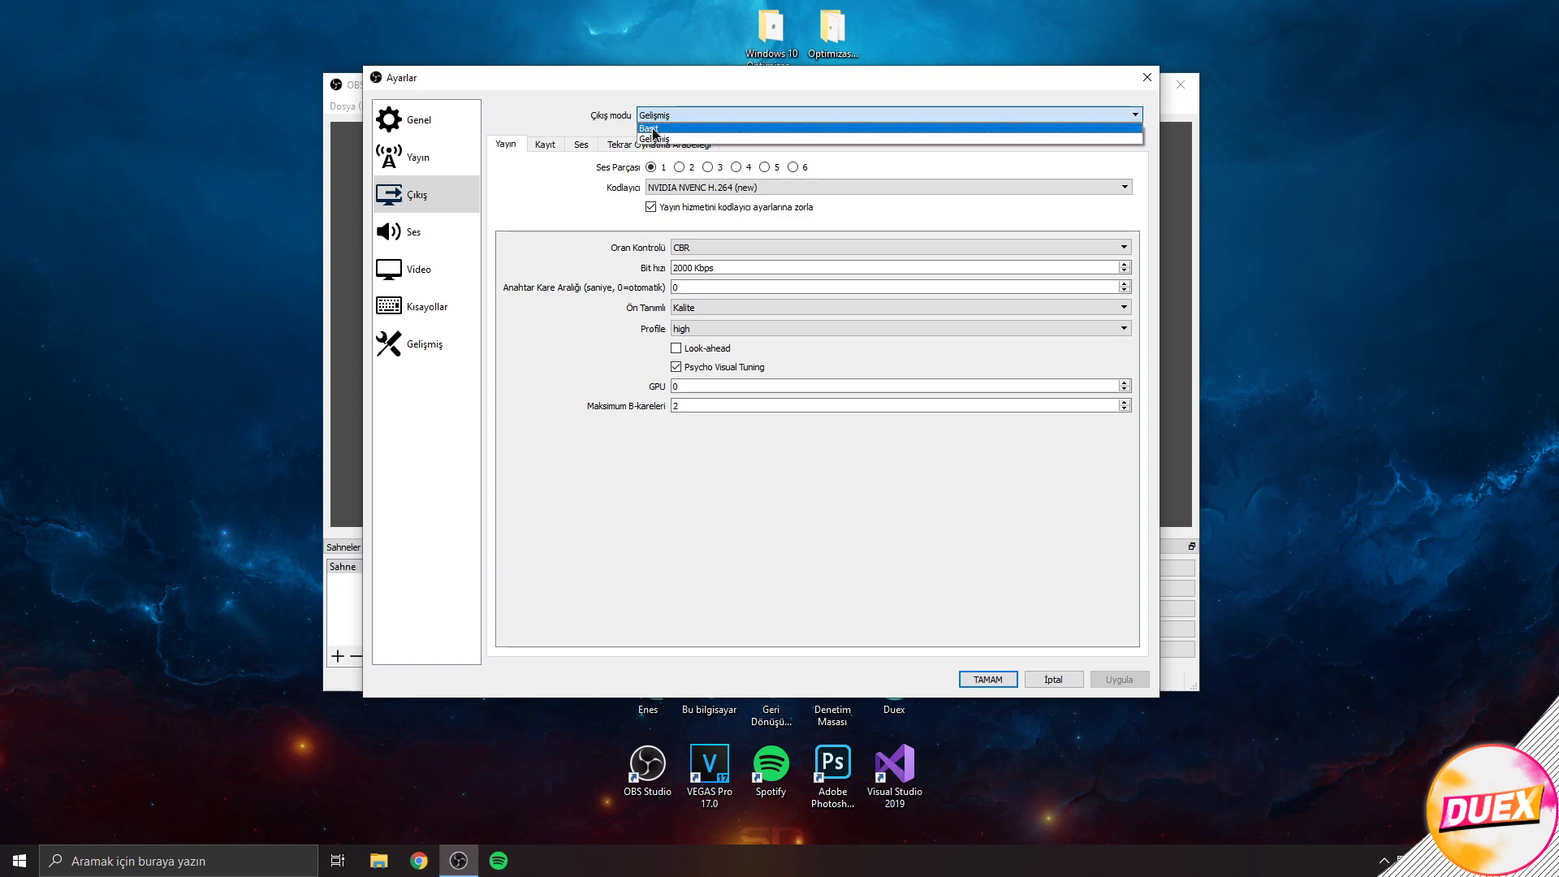
{"action": "left_click", "coordinate": [658, 140]}
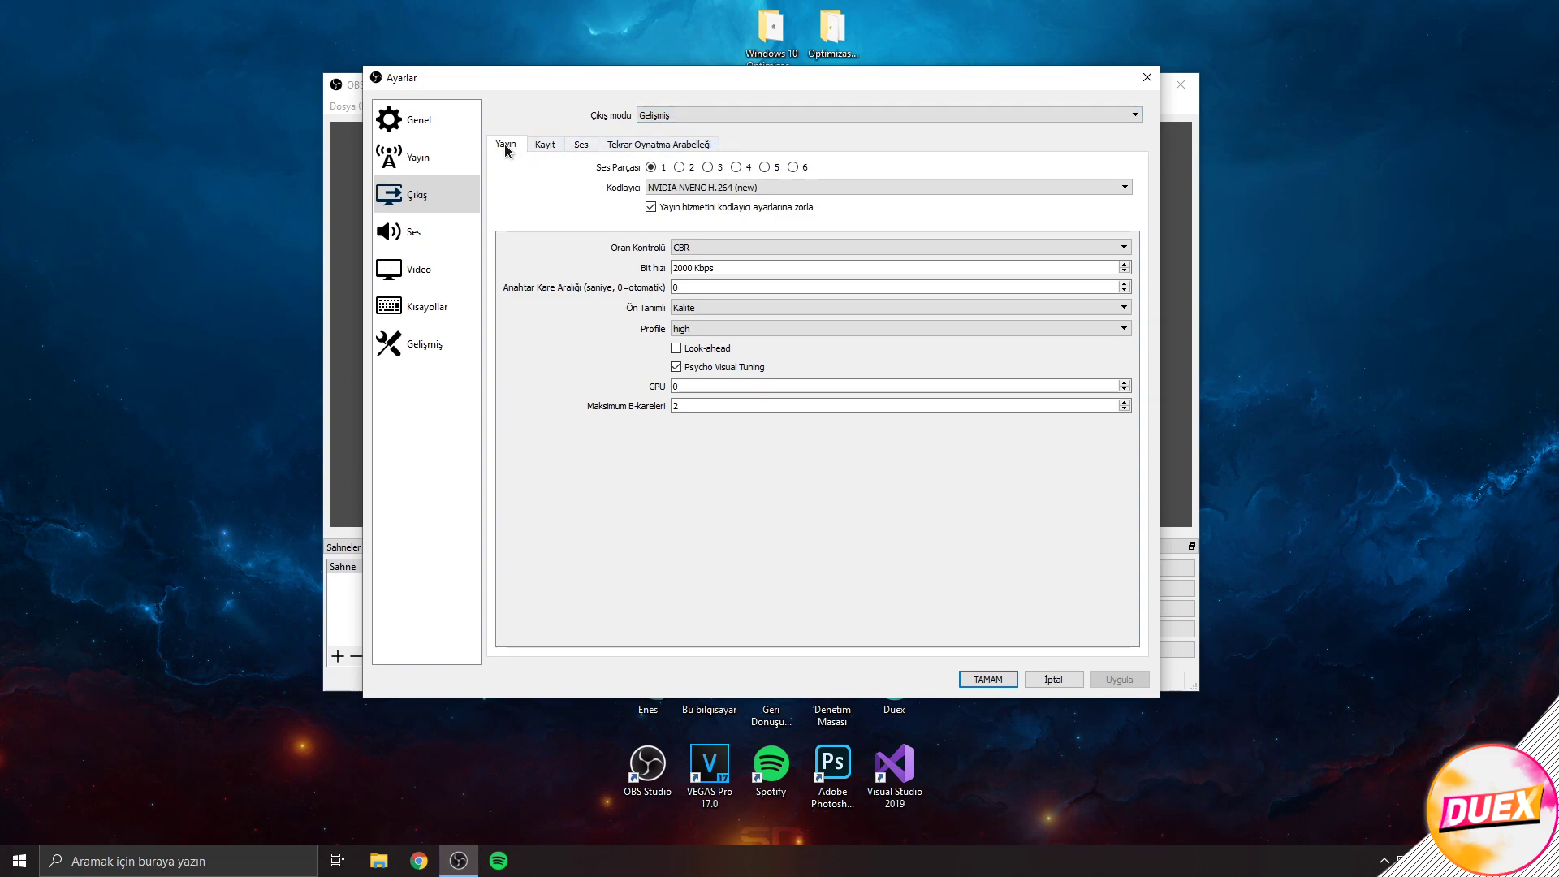
- Review the streaming encoder options and choose NVIDIA NVENC H.264 (new)
{"action": "left_click", "coordinate": [682, 188]}
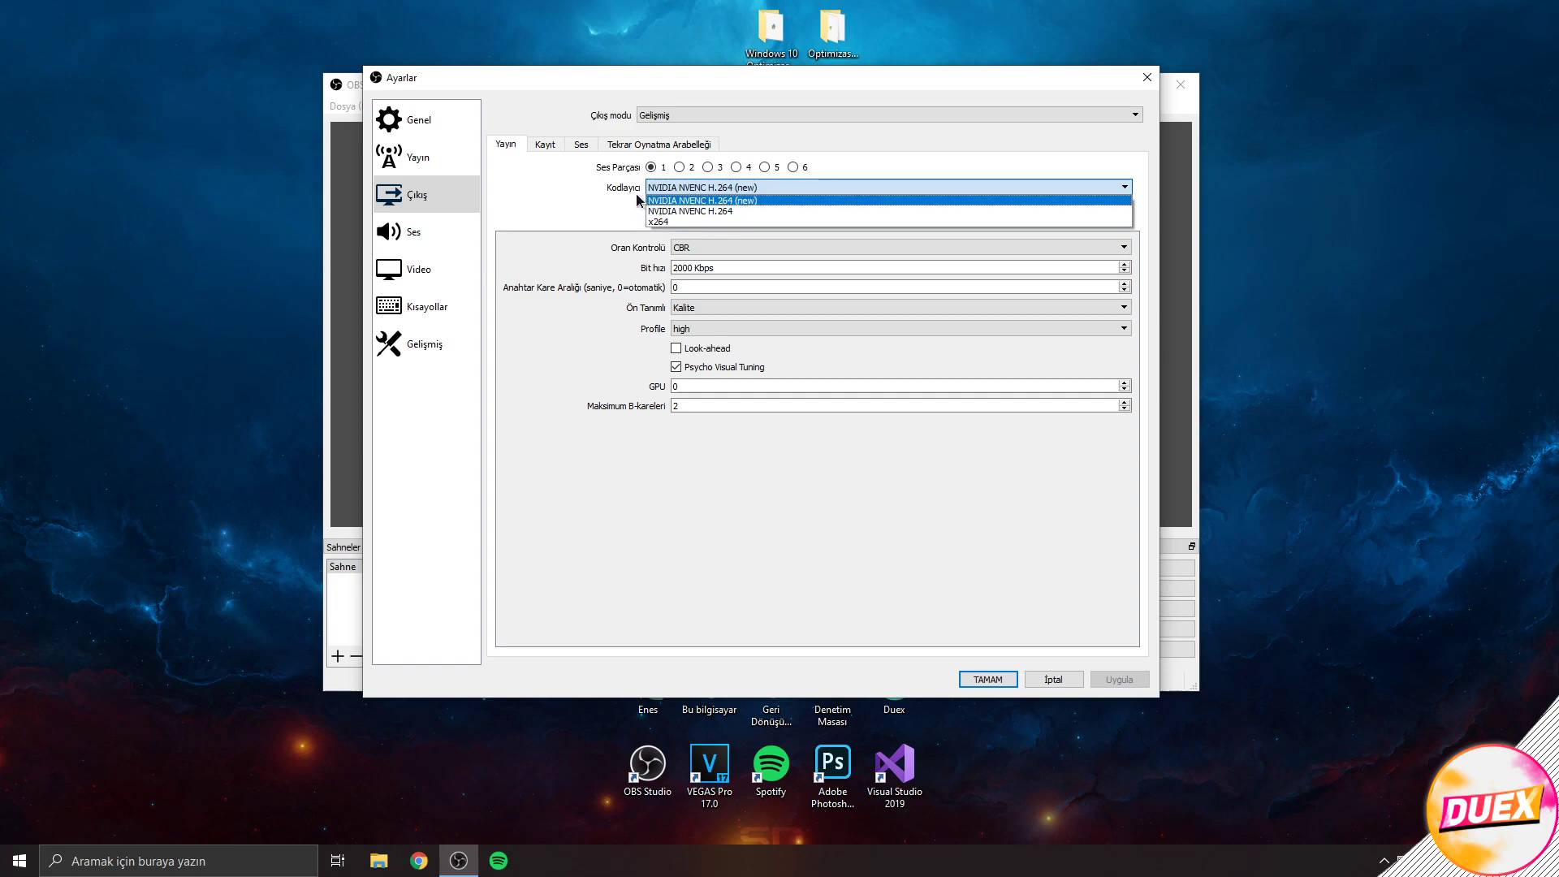
{"action": "left_click", "coordinate": [582, 197]}
{"action": "left_click", "coordinate": [675, 187]}
{"action": "left_click", "coordinate": [603, 187]}
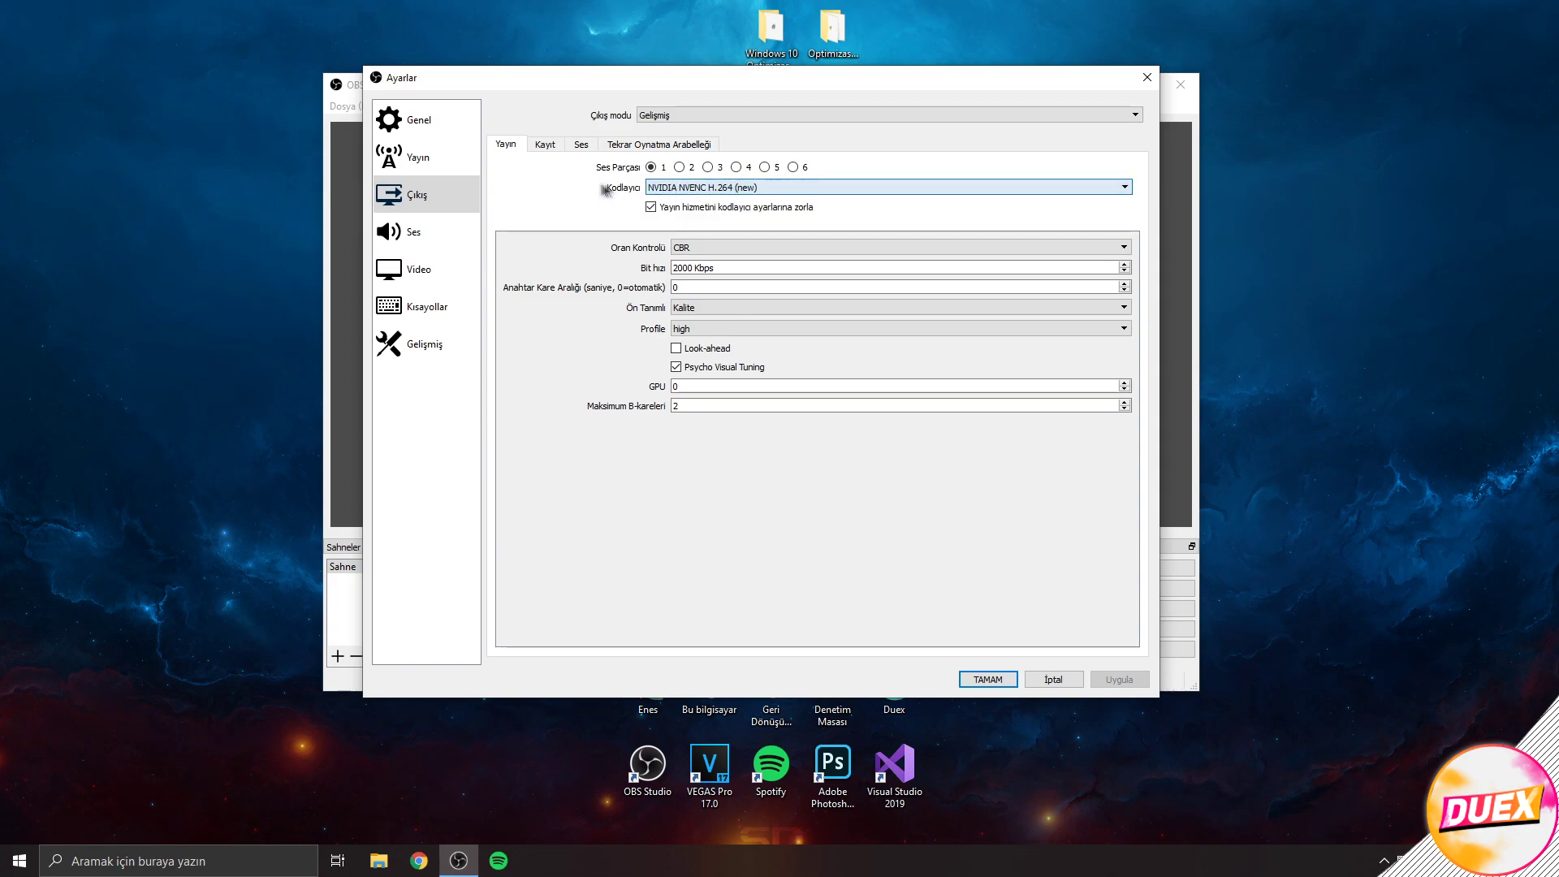
{"action": "left_click", "coordinate": [663, 189]}
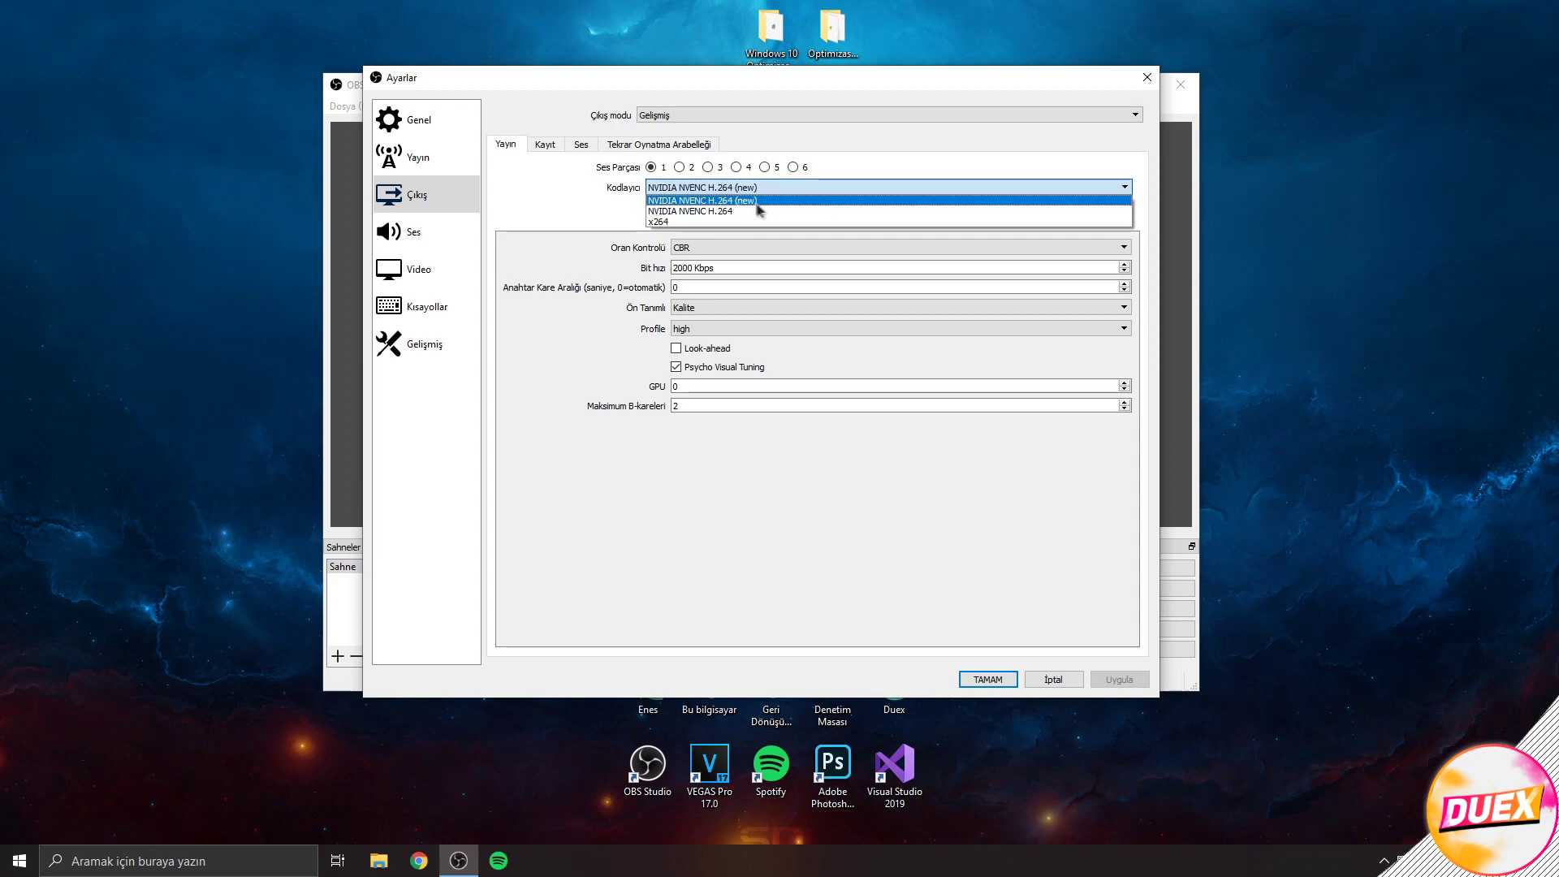
{"action": "left_click", "coordinate": [743, 201]}
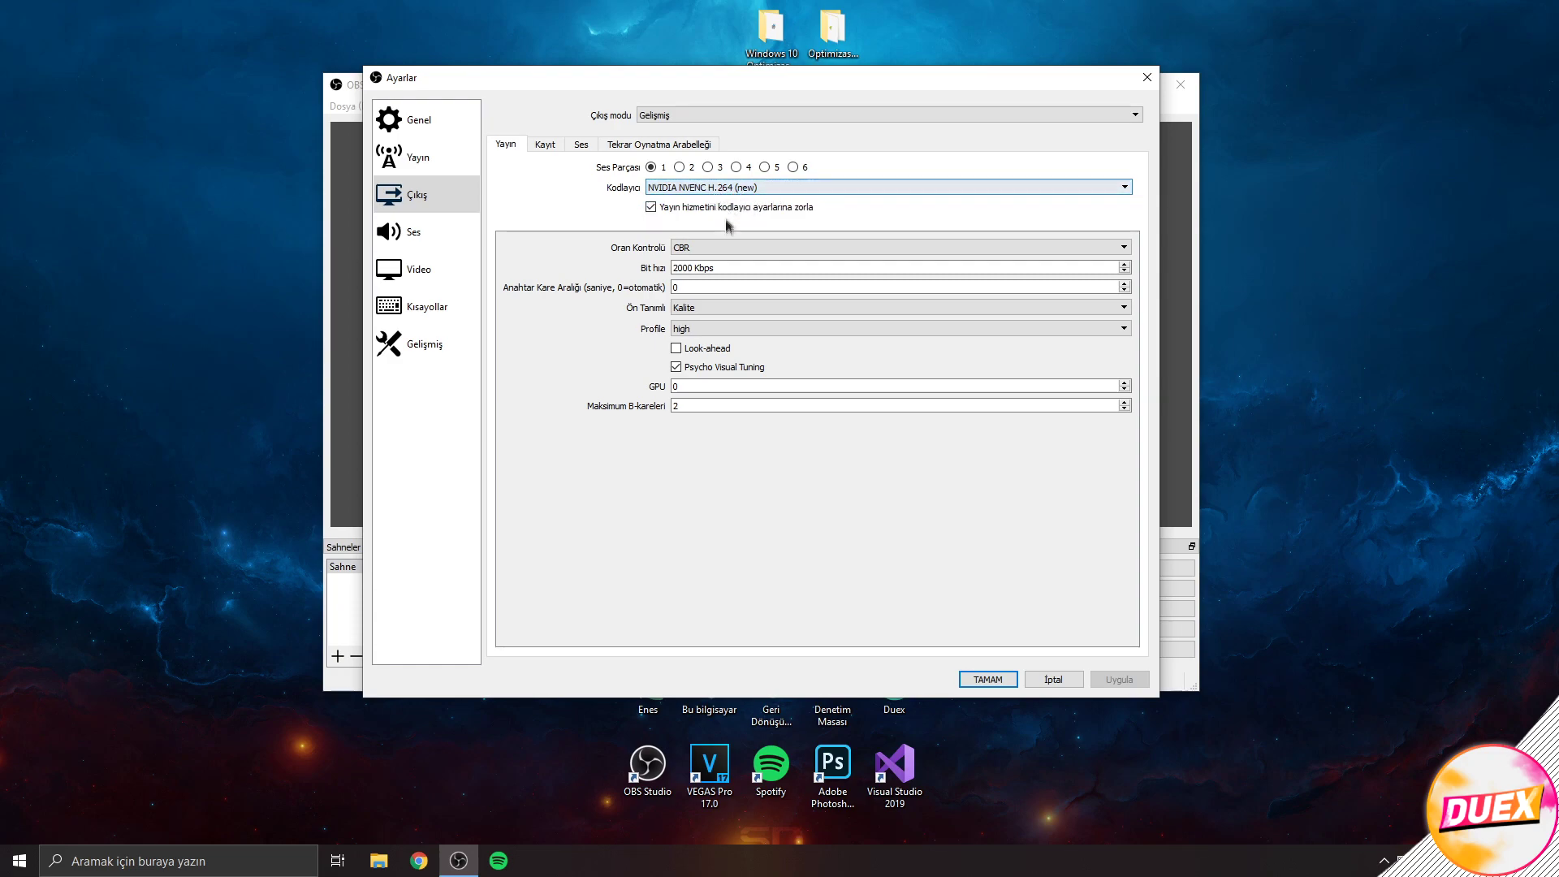
{"action": "left_click", "coordinate": [731, 191]}
{"action": "left_click", "coordinate": [728, 190]}
{"action": "left_click", "coordinate": [730, 190]}
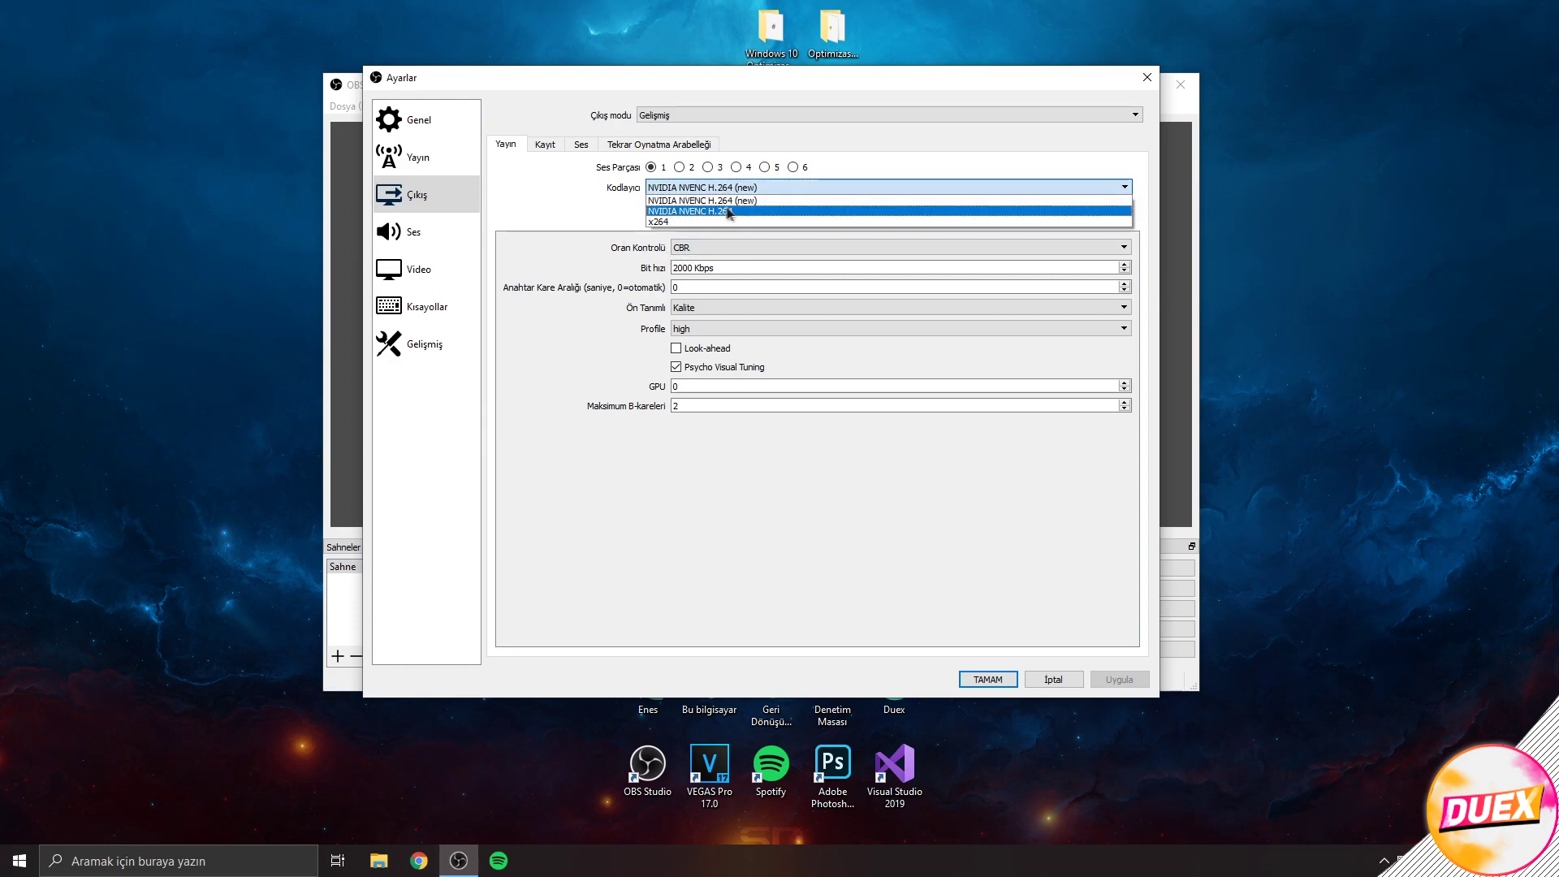
{"action": "left_click", "coordinate": [710, 202]}
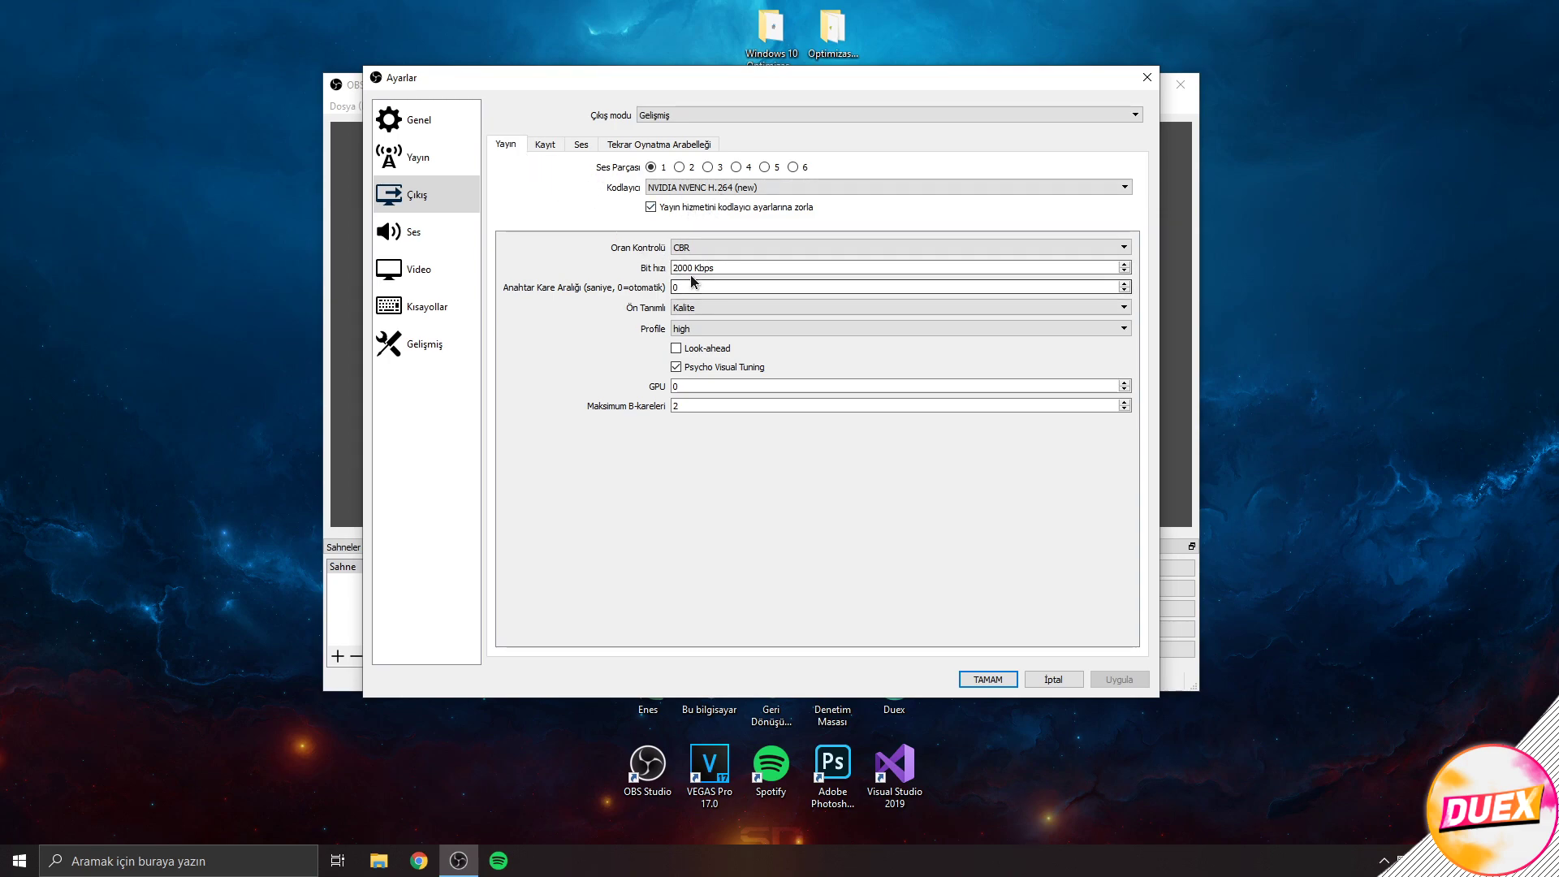
- Examine the bitrate value in the streaming output settings
{"action": "left_click_drag", "start_coordinate": [736, 268], "coordinate": [612, 268]}
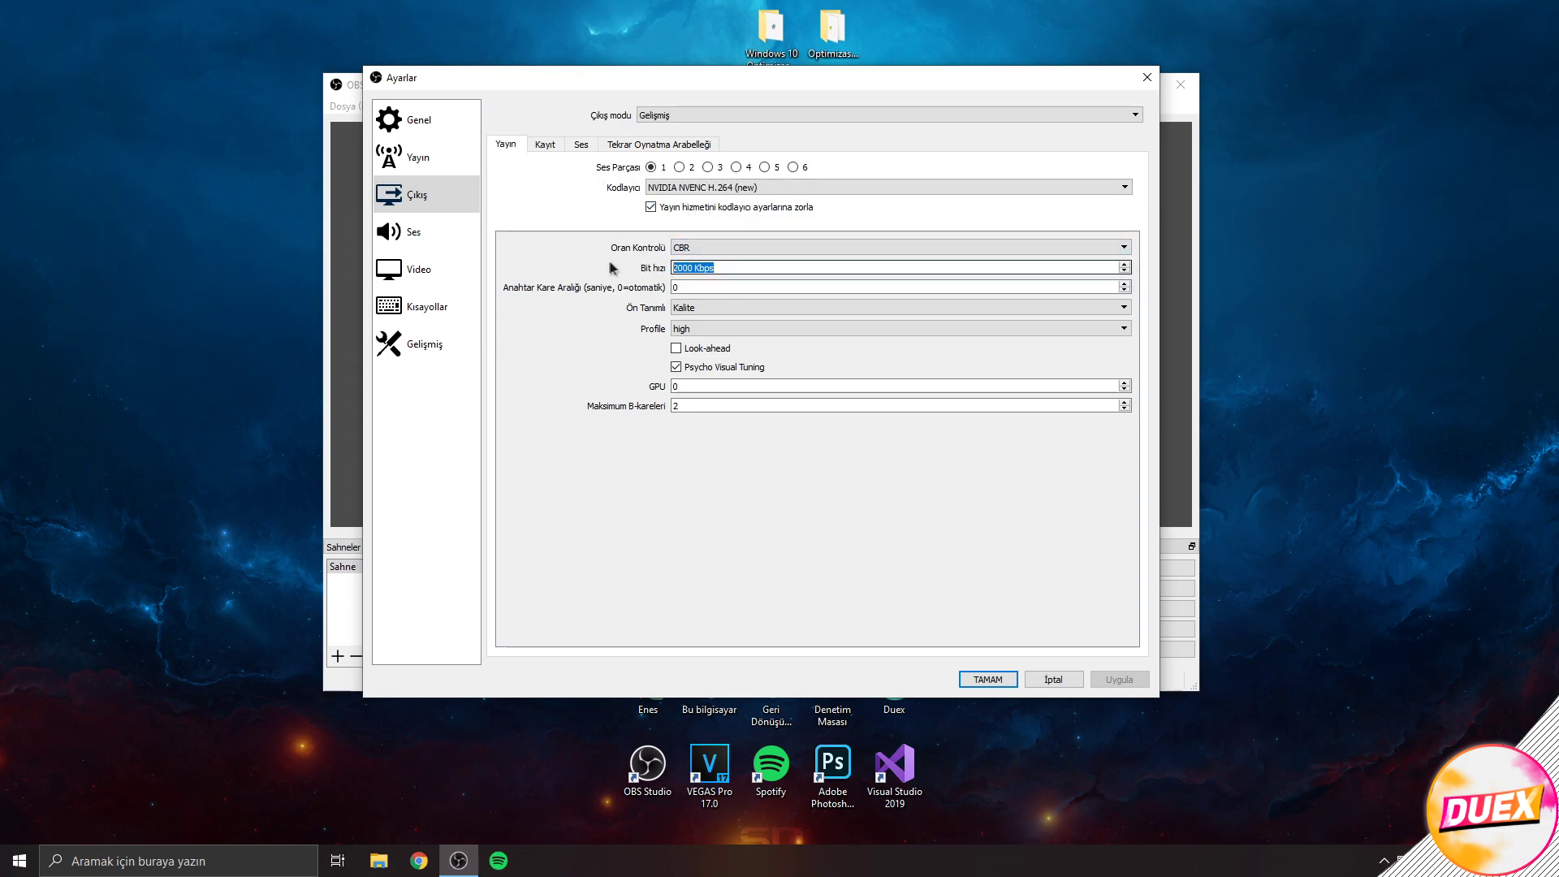
{"action": "left_click", "coordinate": [723, 267]}
{"action": "left_click_drag", "start_coordinate": [731, 268], "coordinate": [600, 264]}
{"action": "left_click", "coordinate": [595, 265]}
{"action": "left_click_drag", "start_coordinate": [734, 270], "coordinate": [571, 260]}
{"action": "left_click", "coordinate": [571, 260]}
{"action": "left_click_drag", "start_coordinate": [729, 268], "coordinate": [613, 262]}
{"action": "left_click", "coordinate": [623, 265]}
{"action": "left_click", "coordinate": [612, 262]}
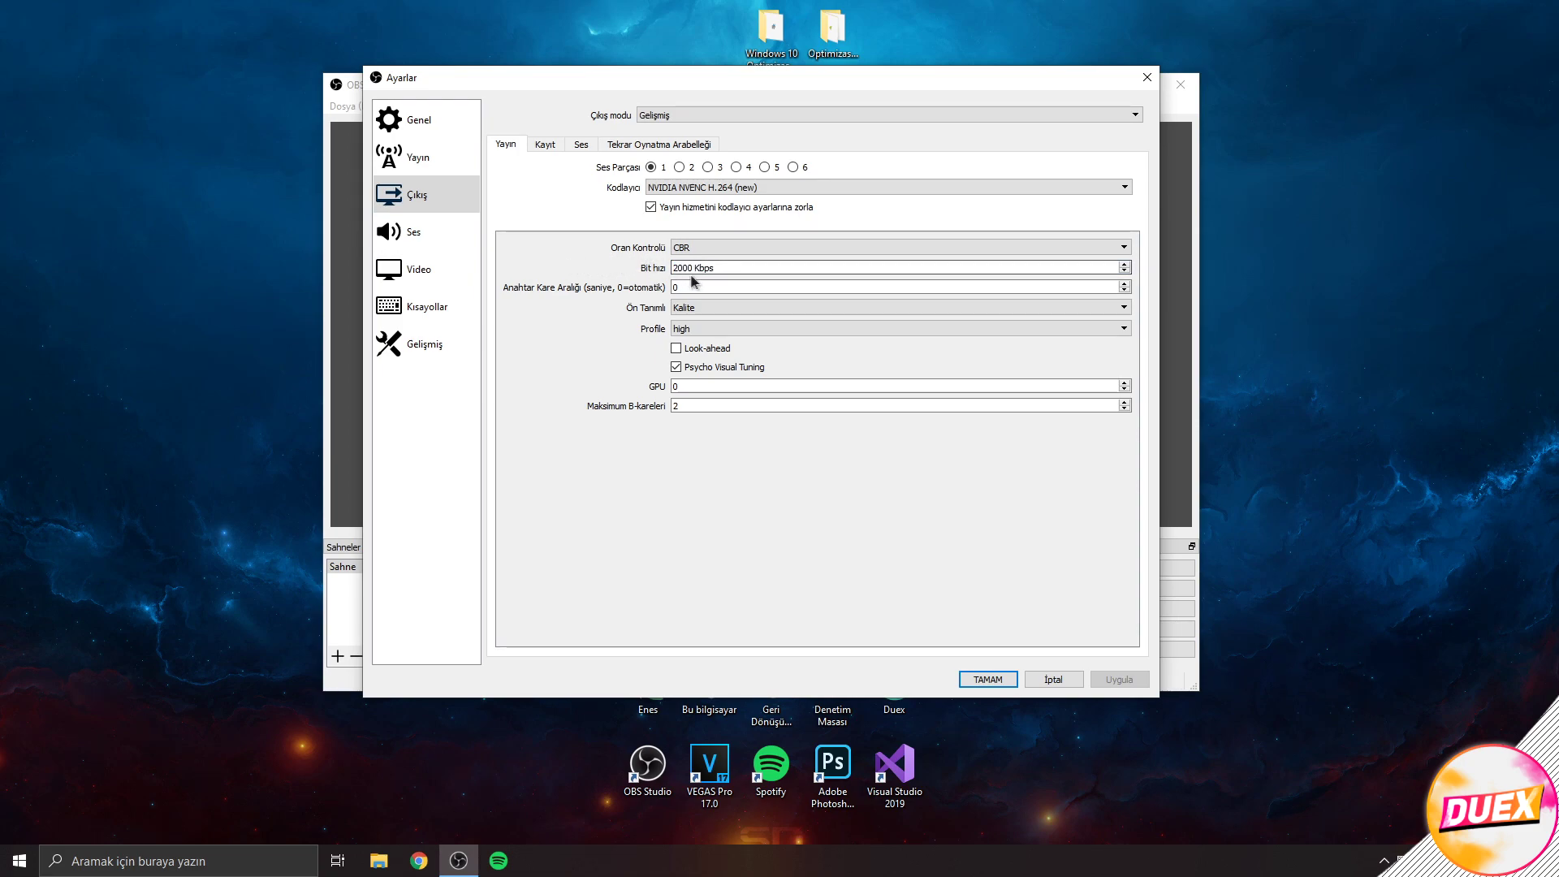
{"action": "left_click_drag", "start_coordinate": [749, 267], "coordinate": [605, 268]}
{"action": "left_click", "coordinate": [636, 280]}
- Review the streaming encoder's Ön Tanımlı and Profile options, keeping Kalite and high
{"action": "left_click", "coordinate": [697, 309]}
{"action": "left_click", "coordinate": [697, 330]}
{"action": "left_click", "coordinate": [703, 328]}
{"action": "left_click", "coordinate": [695, 344]}
{"action": "left_click", "coordinate": [700, 309]}
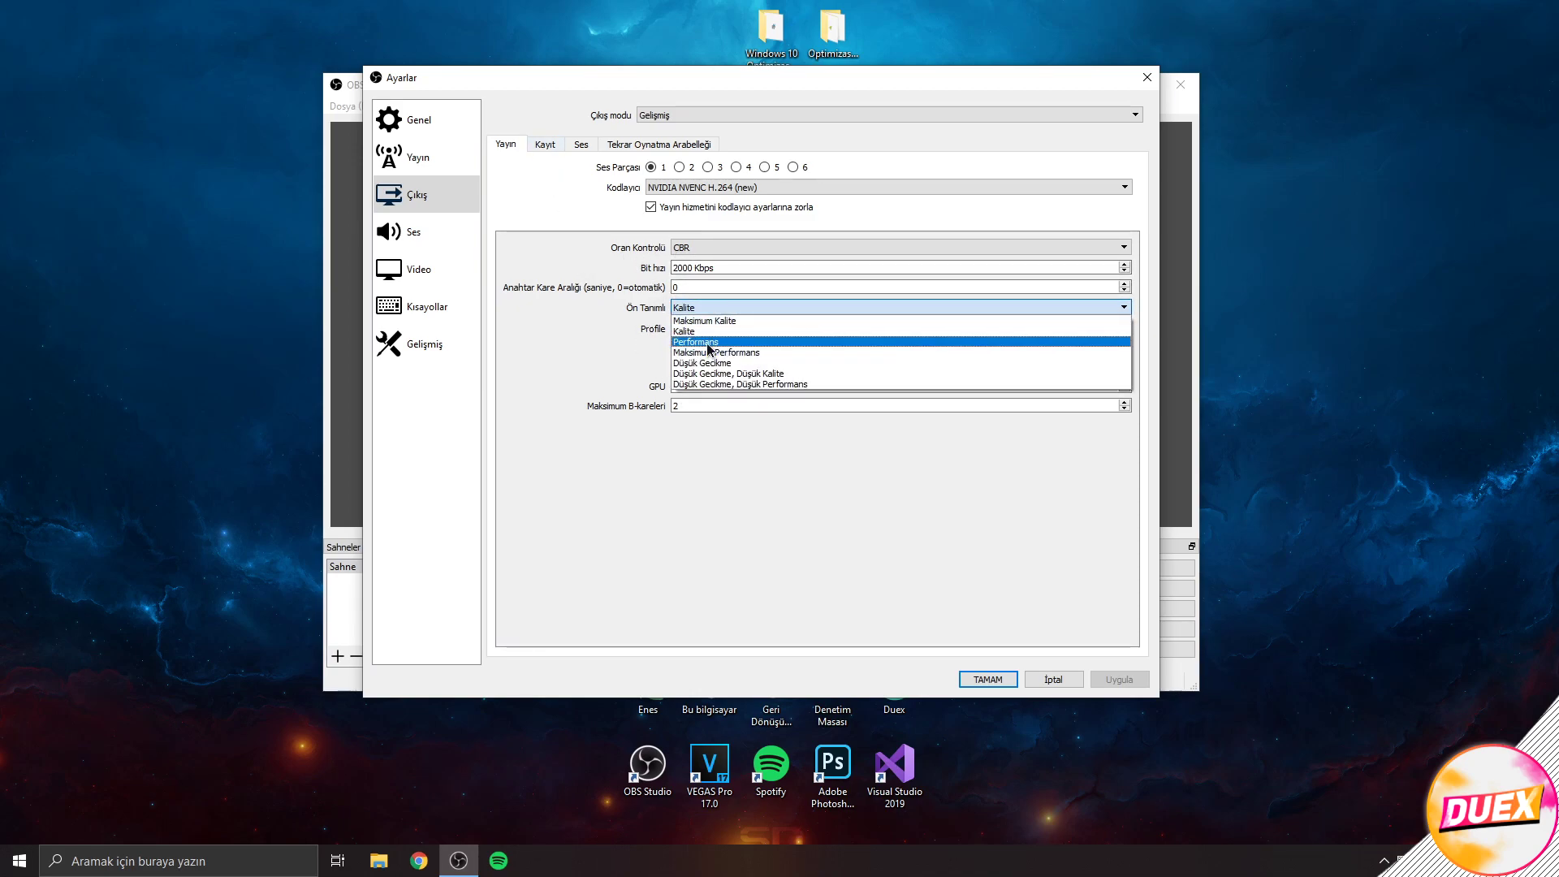
{"action": "left_click", "coordinate": [633, 330]}
{"action": "left_click", "coordinate": [692, 332]}
{"action": "left_click", "coordinate": [638, 339]}
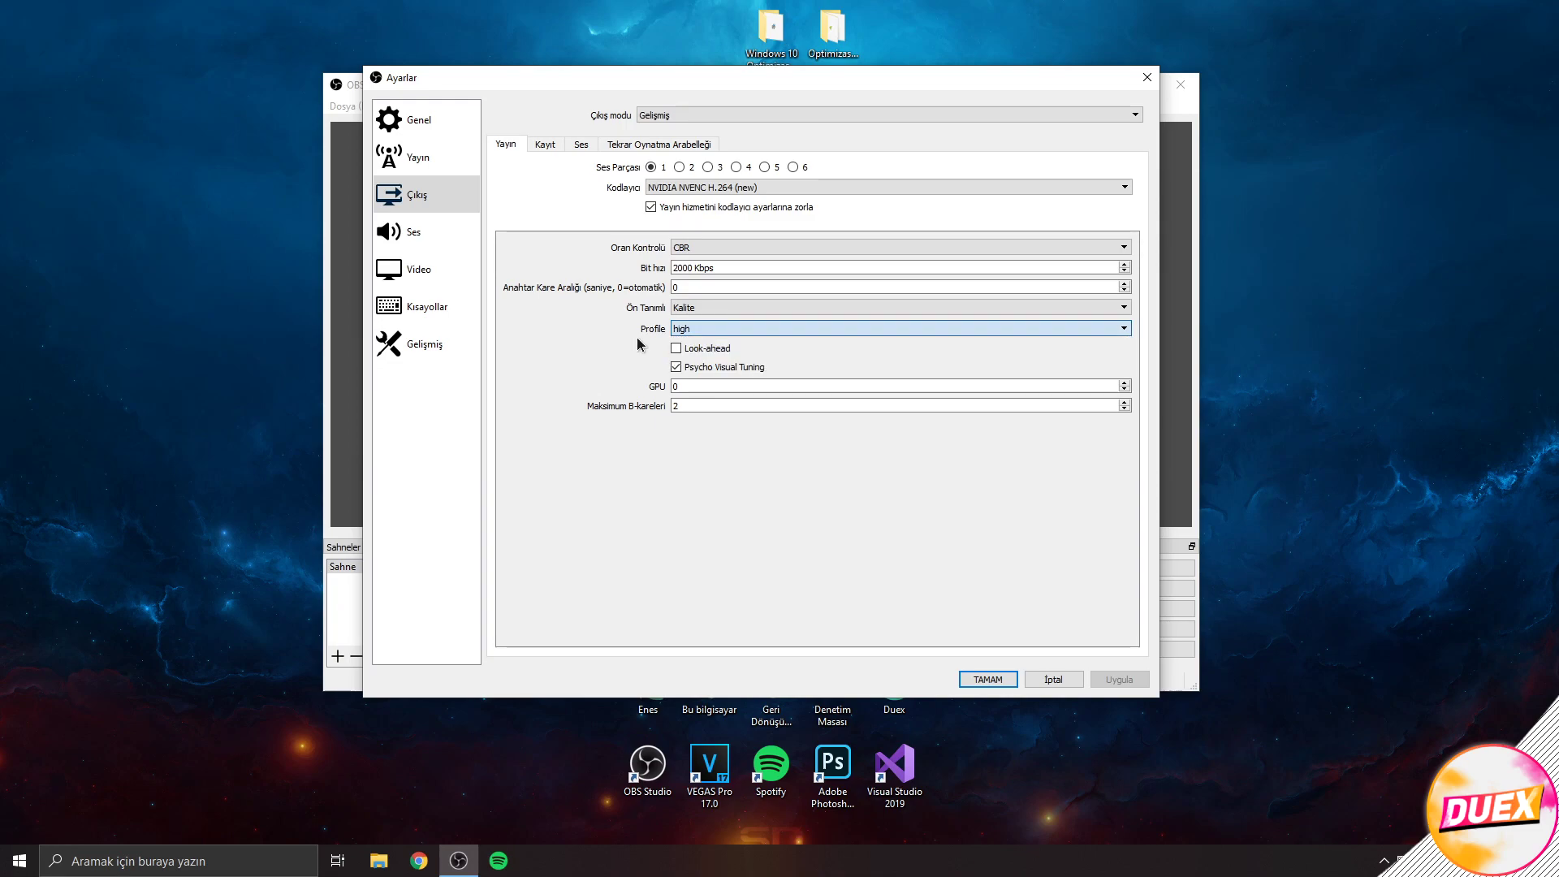
- Open the Kayıt output settings and review the recording type, the D:/ recording path and the mp4 format
{"action": "left_click", "coordinate": [546, 146]}
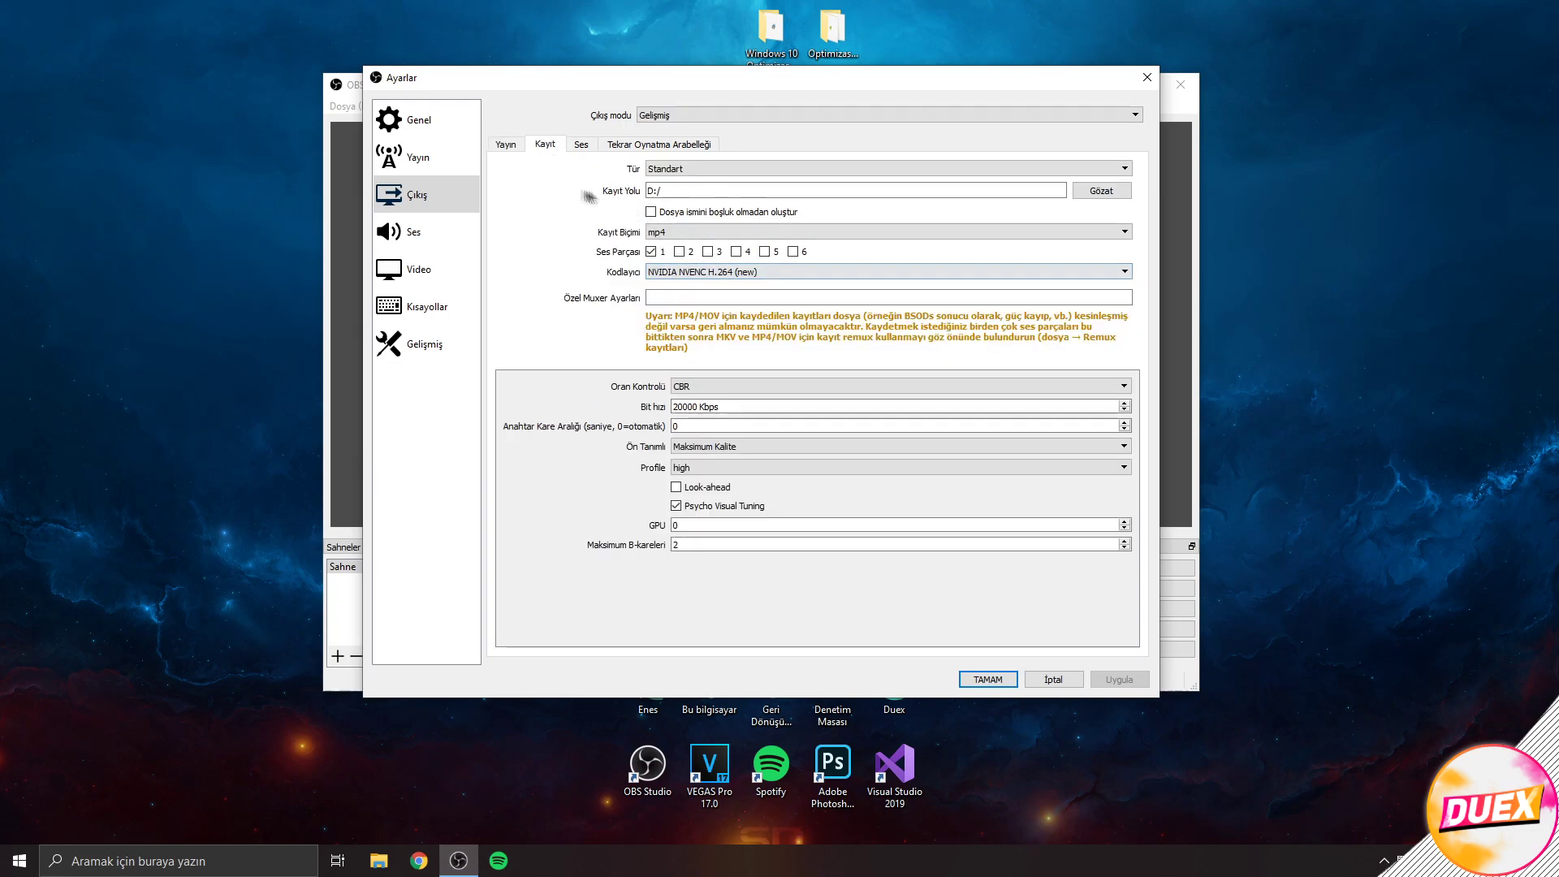
{"action": "left_click", "coordinate": [654, 169]}
{"action": "left_click", "coordinate": [619, 191]}
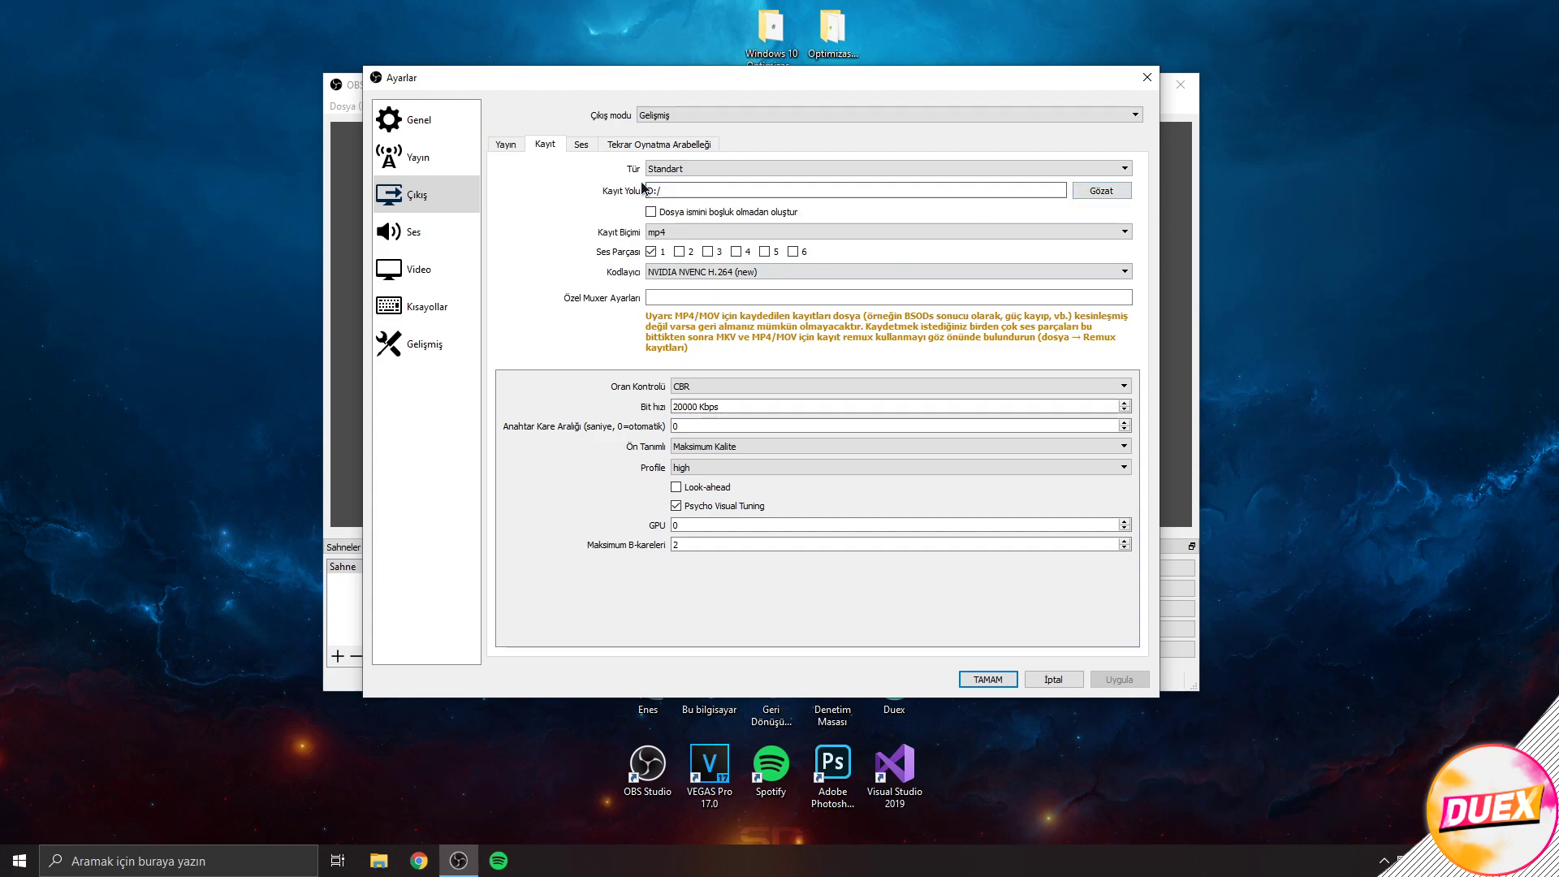
{"action": "left_click", "coordinate": [688, 190]}
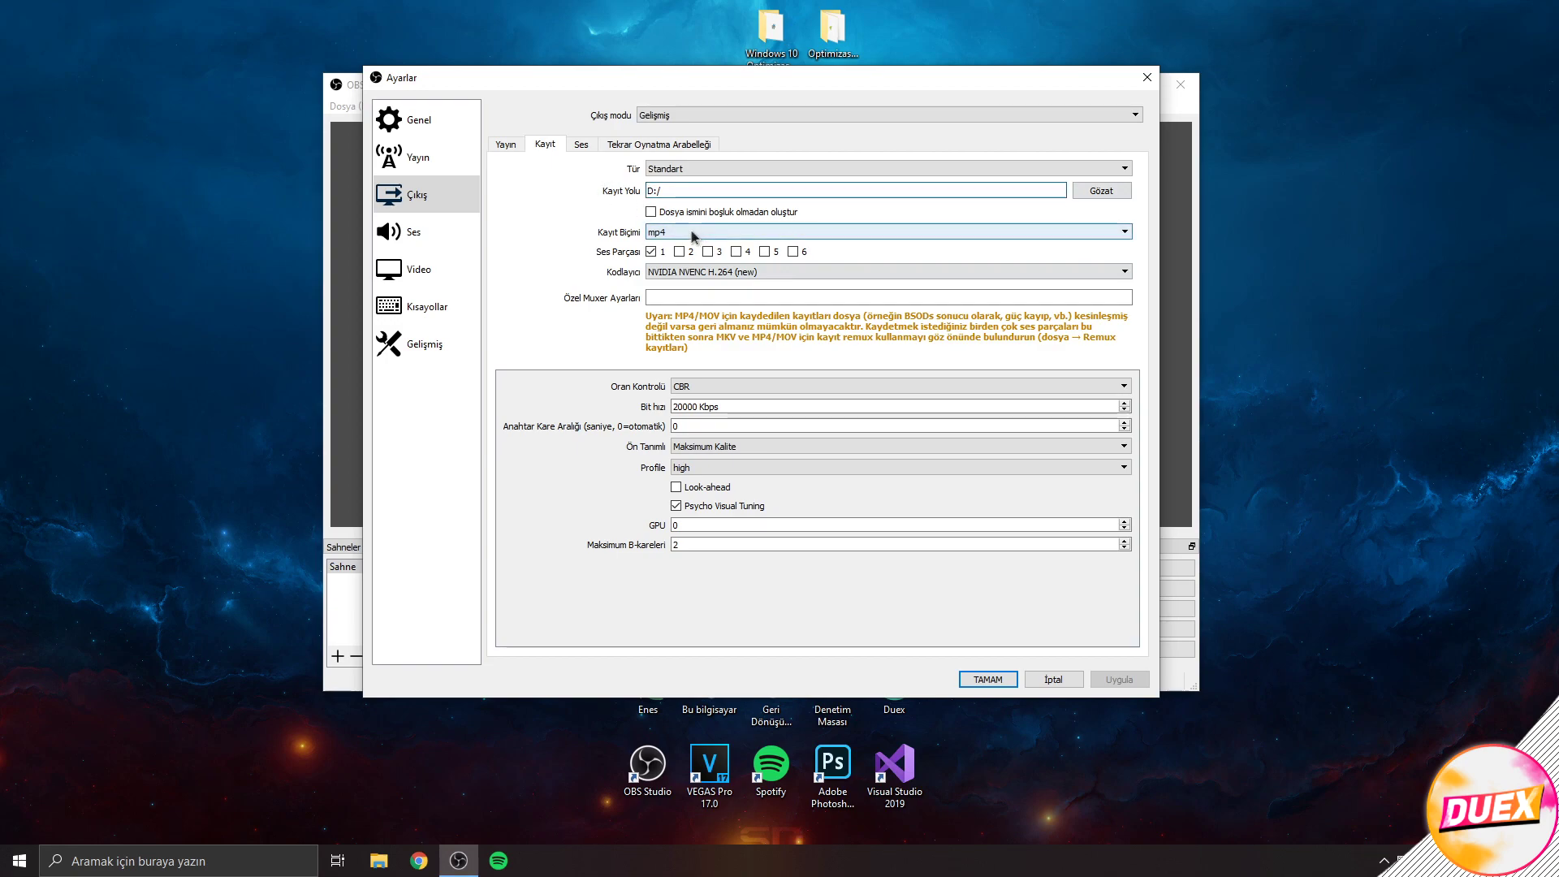
{"action": "left_click", "coordinate": [667, 232]}
{"action": "left_click", "coordinate": [668, 257]}
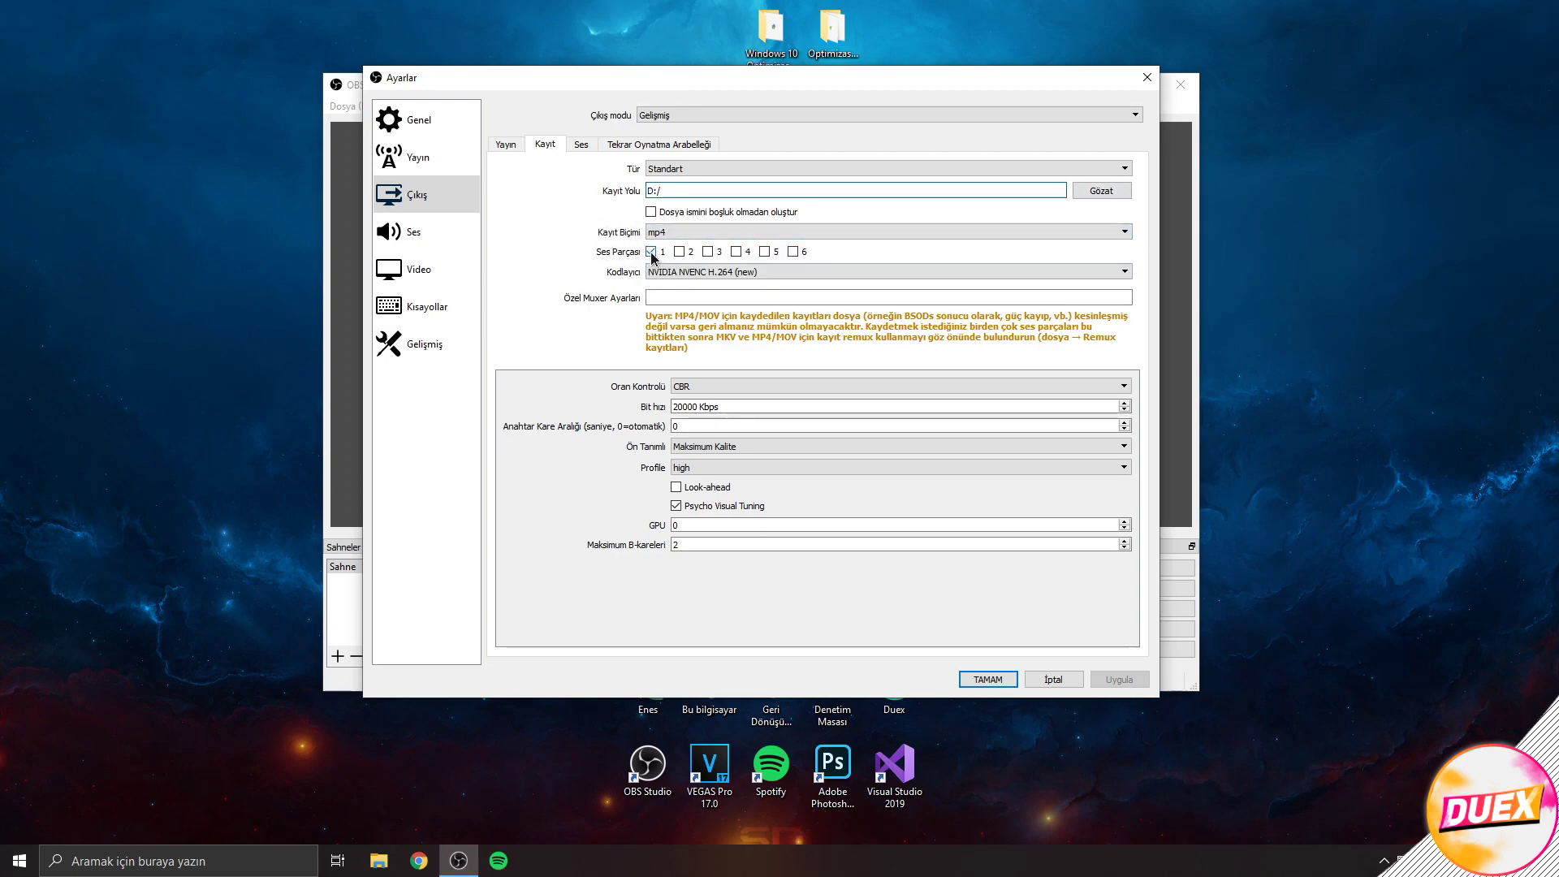
- Review the recording encoder options, keeping NVIDIA NVENC H.264 (new)
{"action": "left_click", "coordinate": [671, 274]}
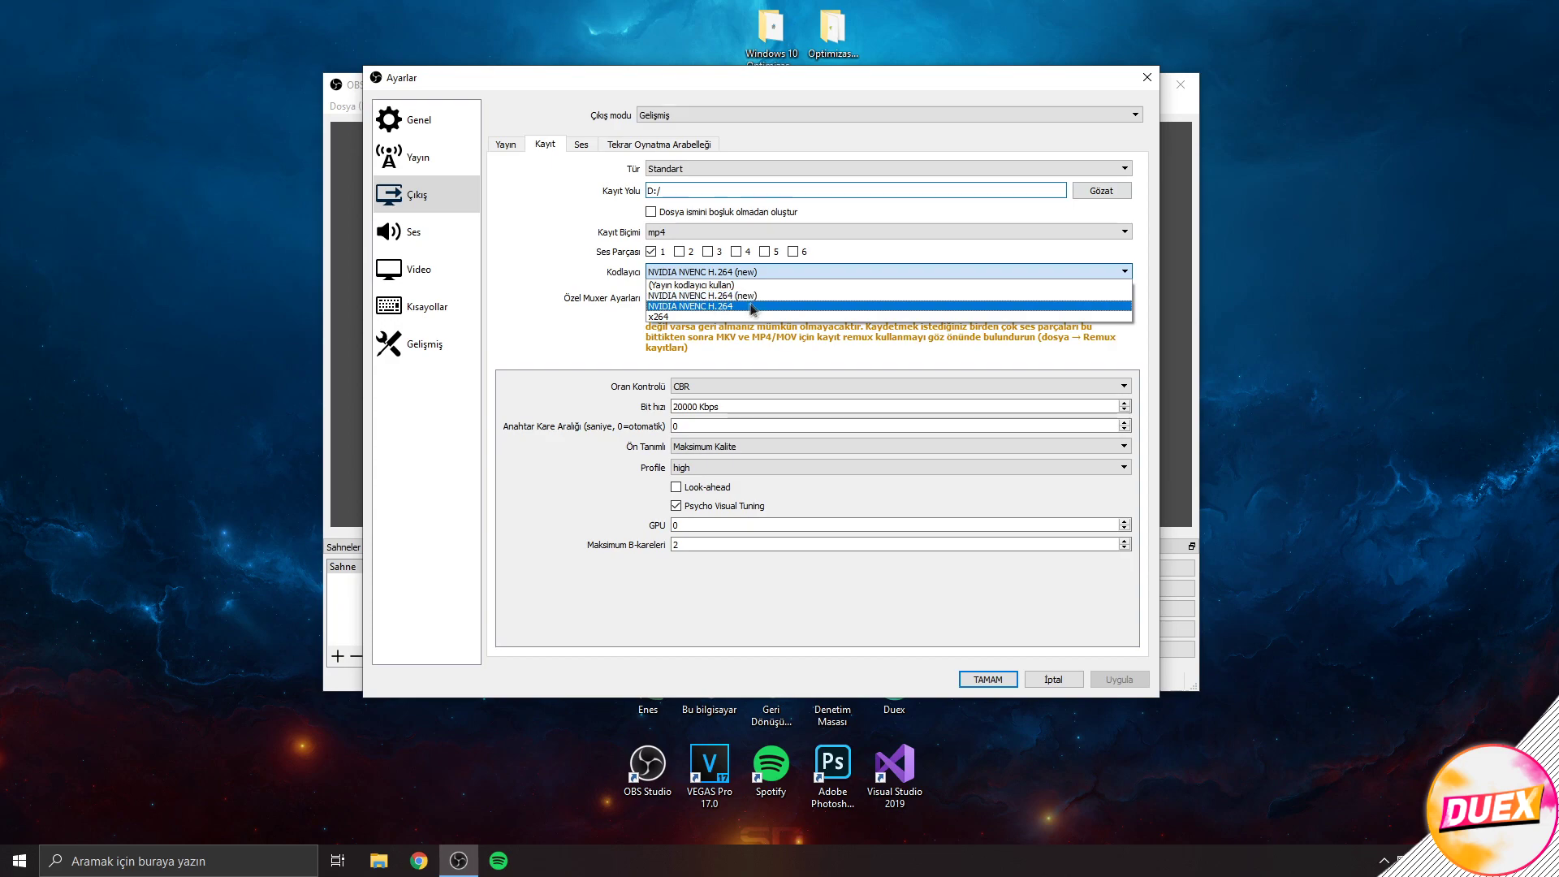
{"action": "left_click", "coordinate": [704, 294]}
{"action": "left_click", "coordinate": [711, 271]}
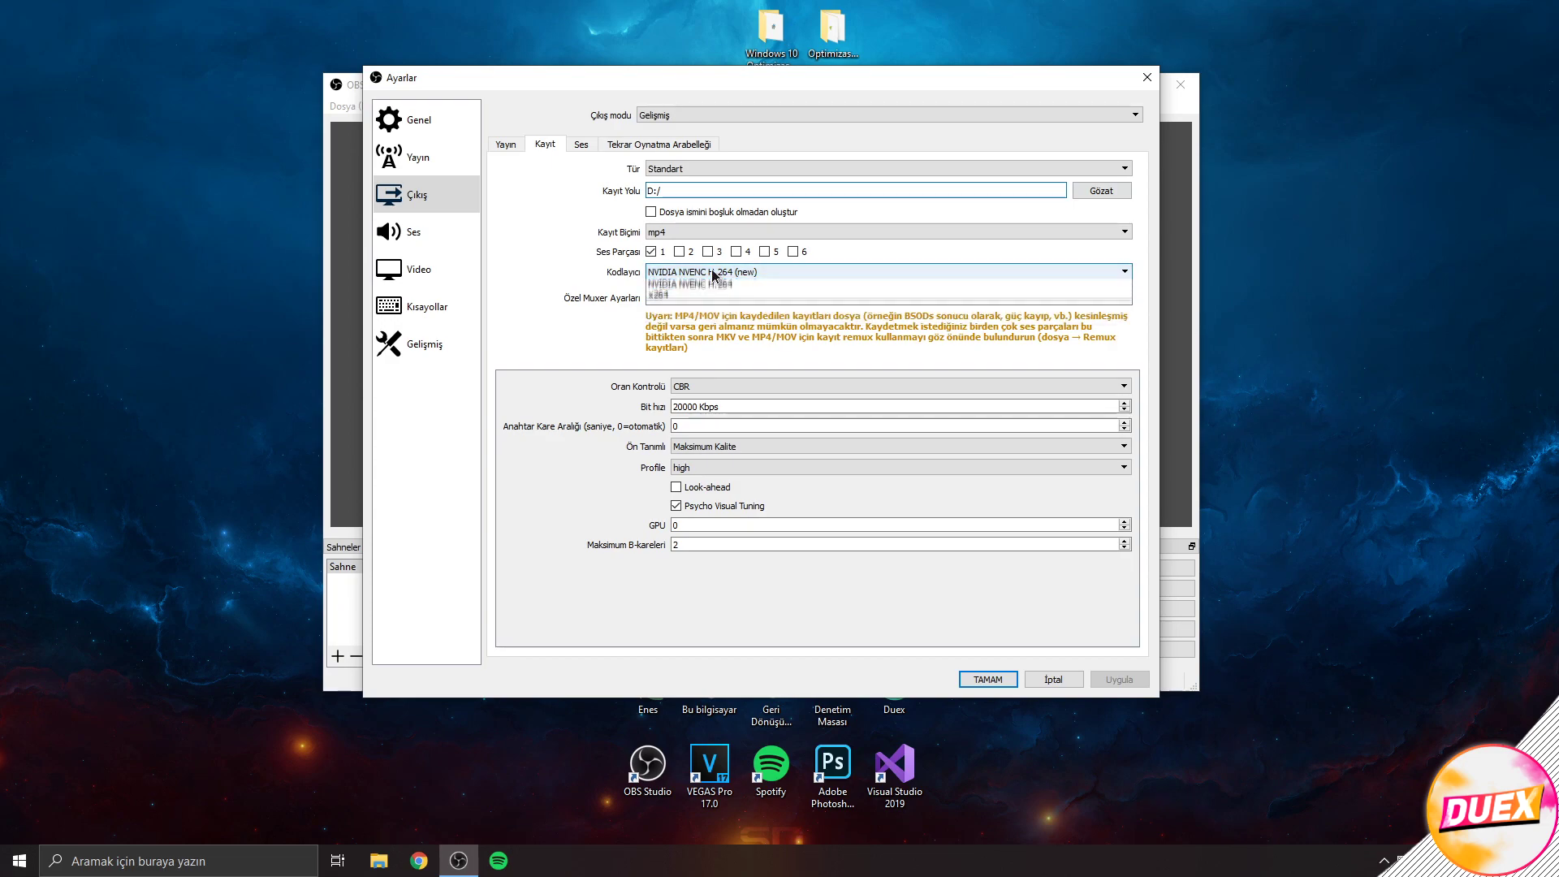
{"action": "left_click", "coordinate": [595, 281]}
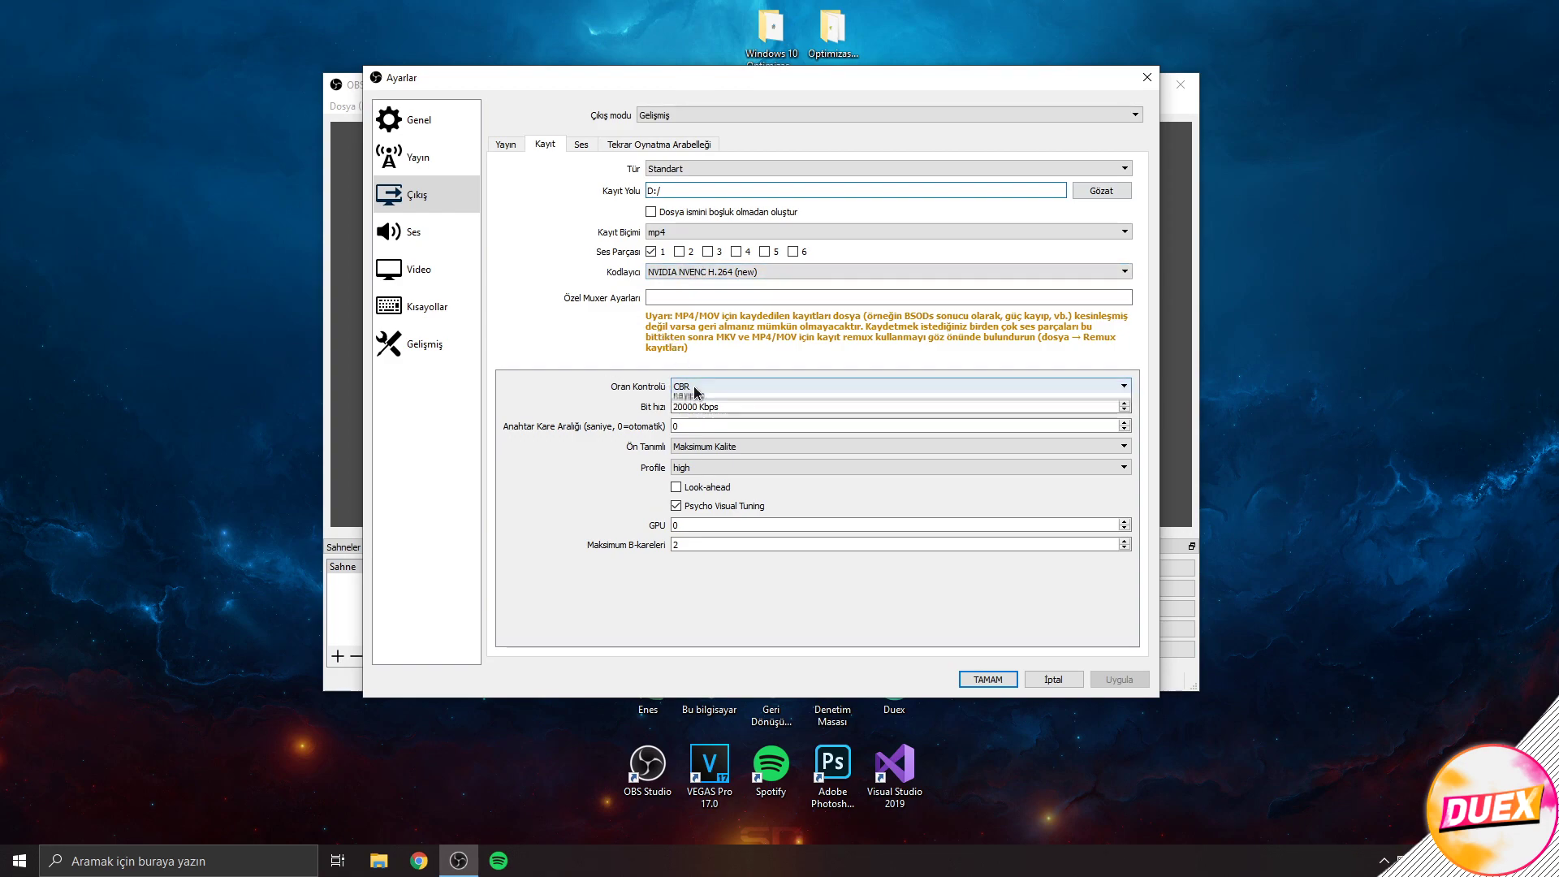
- Examine the bitrate value in the recording output settings
{"action": "left_click_drag", "start_coordinate": [719, 406], "coordinate": [582, 398]}
{"action": "left_click_drag", "start_coordinate": [734, 407], "coordinate": [550, 401]}
{"action": "left_click", "coordinate": [734, 407]}
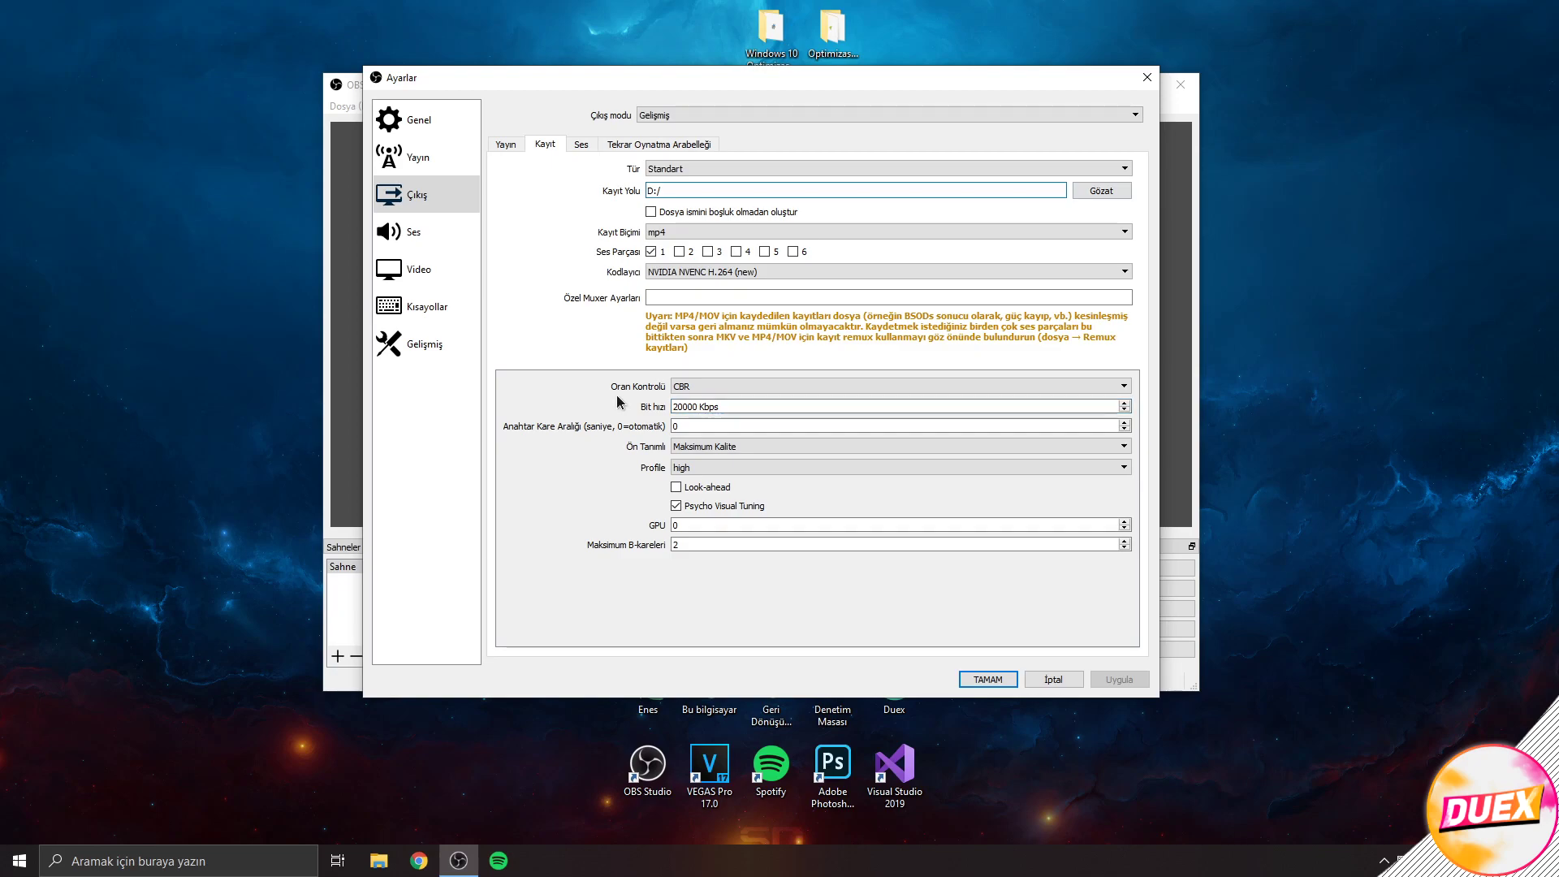
{"action": "left_click", "coordinate": [676, 406]}
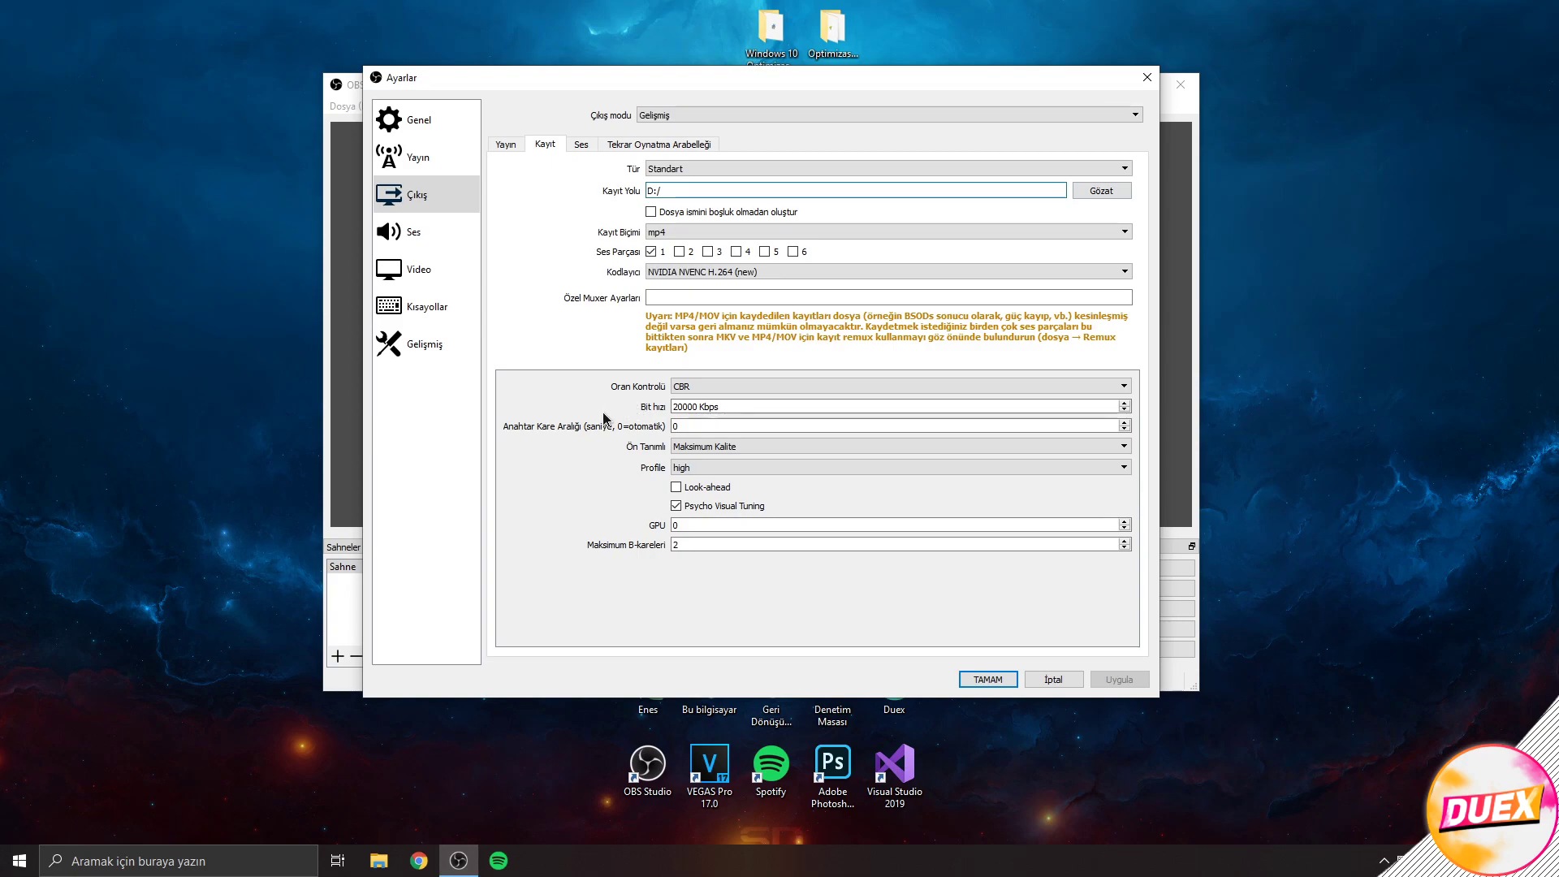
{"action": "left_click_drag", "start_coordinate": [734, 408], "coordinate": [623, 399]}
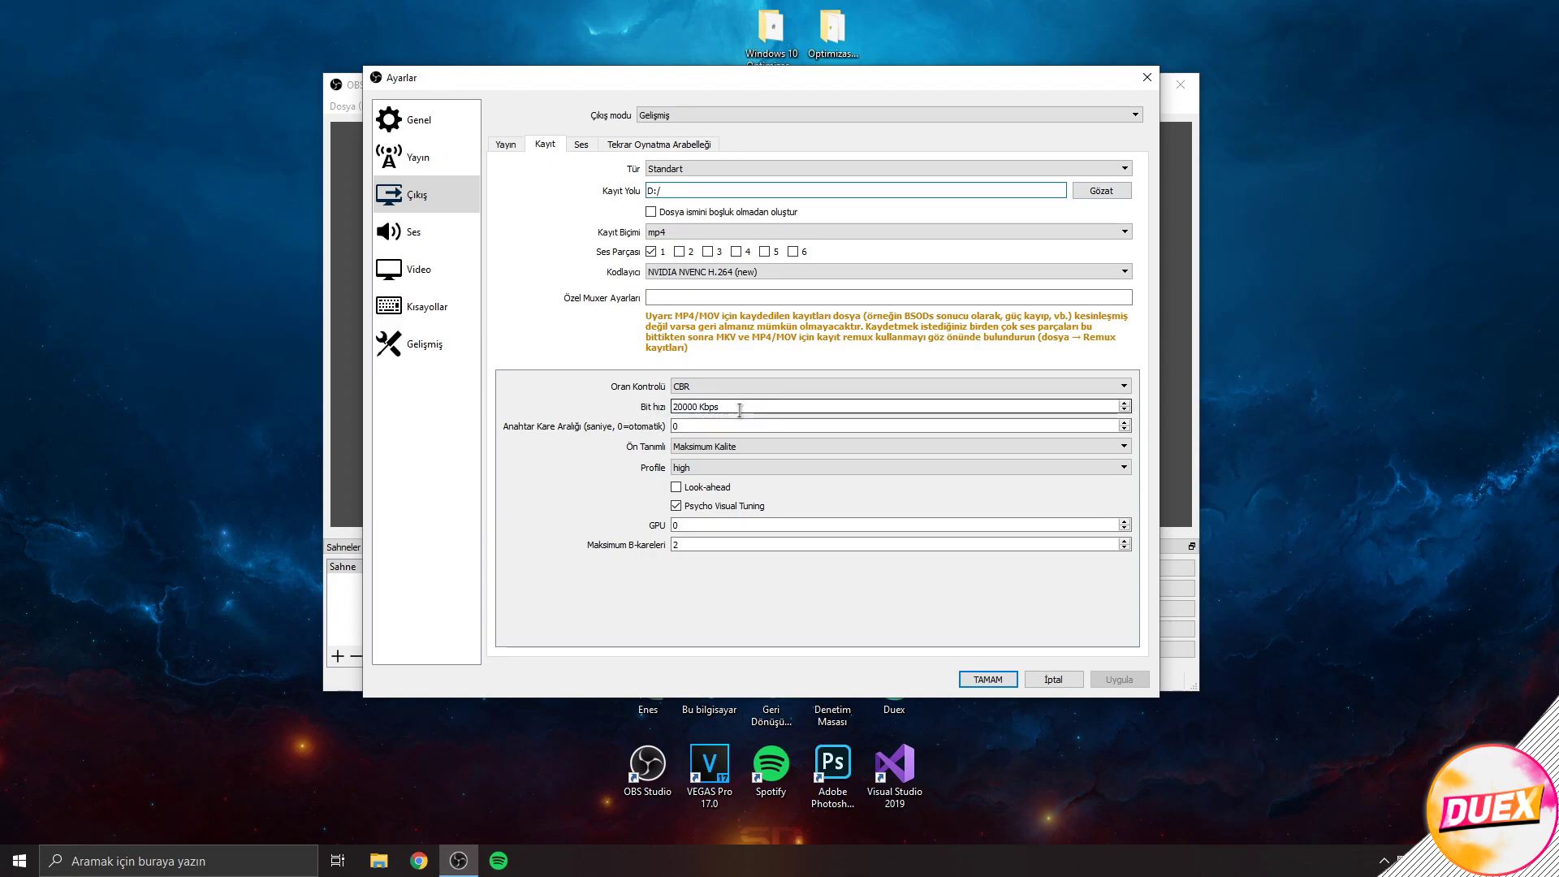
- Review the recording encoder's Ön Tanımlı and Profile options, keeping Maksimum Kalite and high
{"action": "left_click", "coordinate": [687, 425]}
{"action": "left_click", "coordinate": [691, 447]}
{"action": "left_click", "coordinate": [697, 471]}
{"action": "left_click", "coordinate": [697, 471]}
{"action": "left_click", "coordinate": [686, 481]}
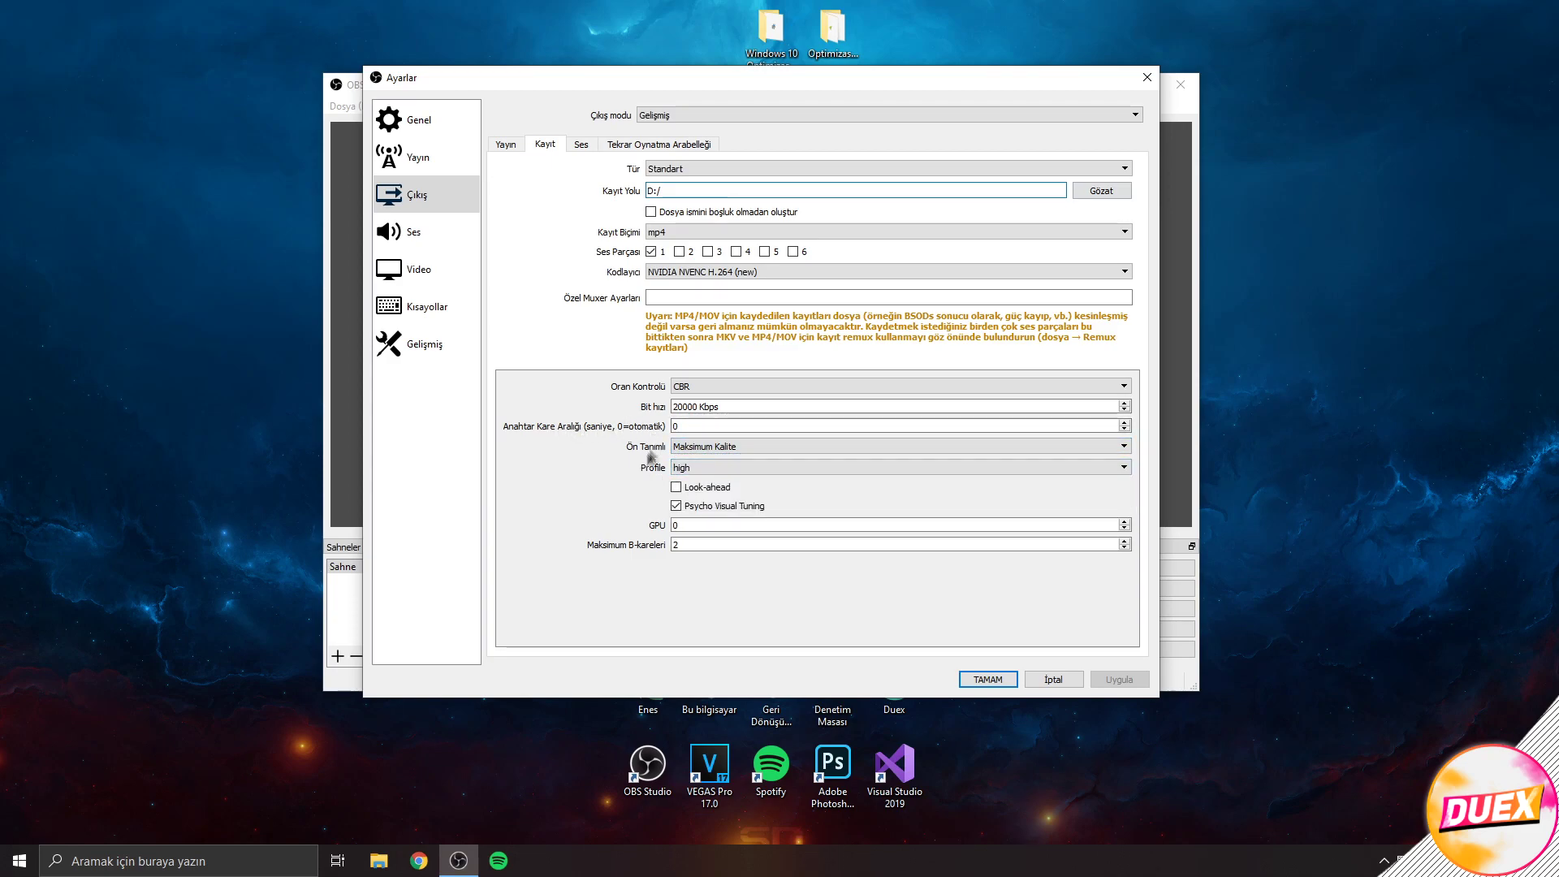
{"action": "left_click", "coordinate": [695, 447]}
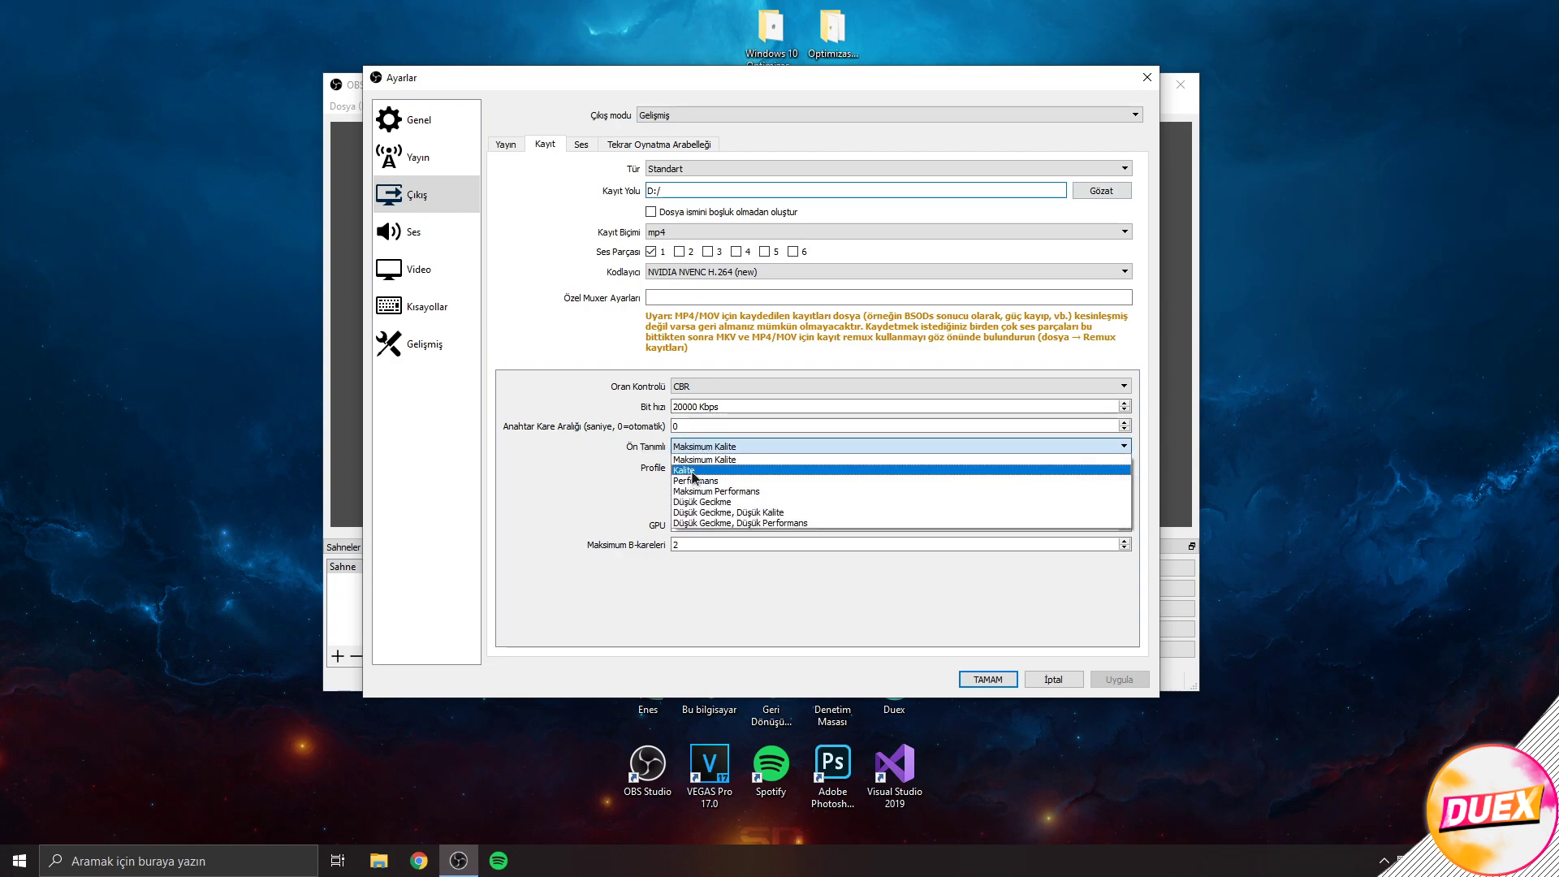
{"action": "left_click", "coordinate": [642, 468]}
{"action": "left_click", "coordinate": [697, 468]}
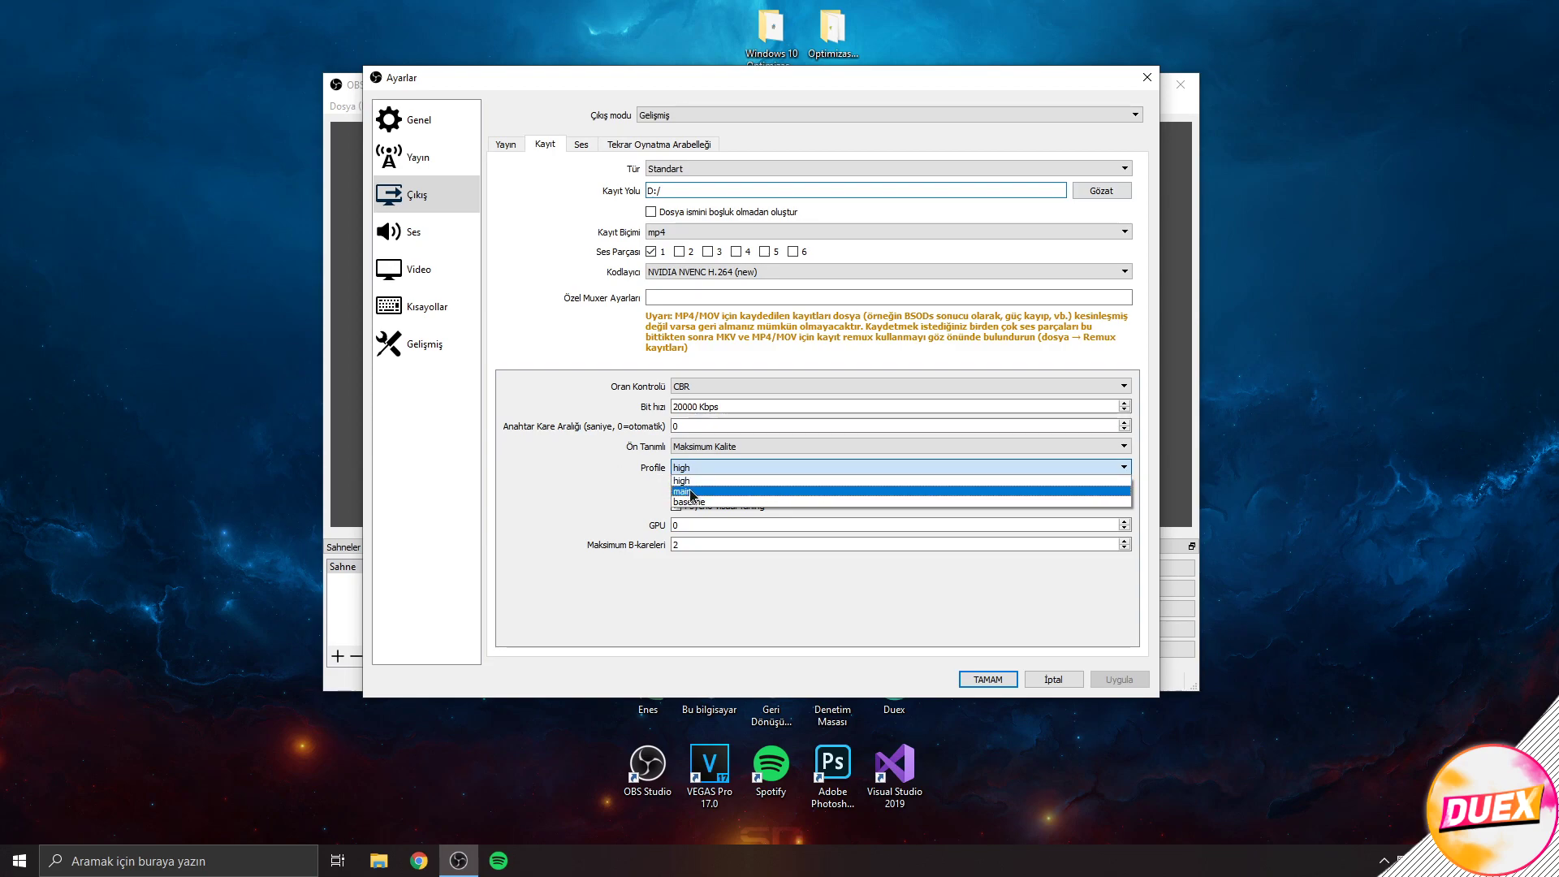
{"action": "left_click", "coordinate": [681, 481]}
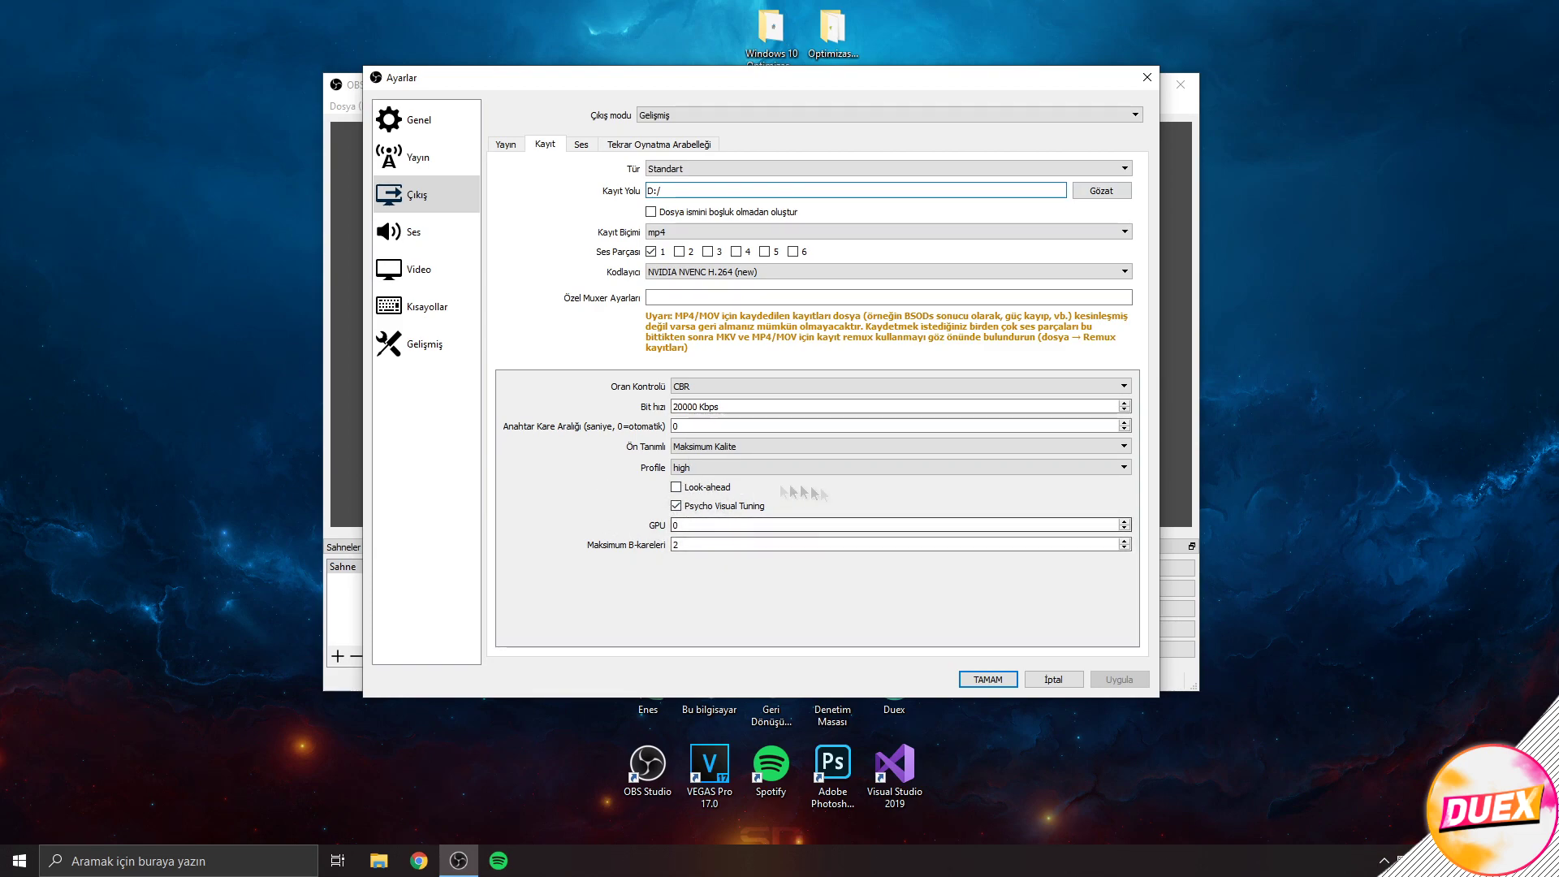
- Review the Parça 1 audio bitrate options in the output settings, keeping 192, and view the Tekrar Oynatma Arabelleği settings
{"action": "left_click", "coordinate": [583, 146]}
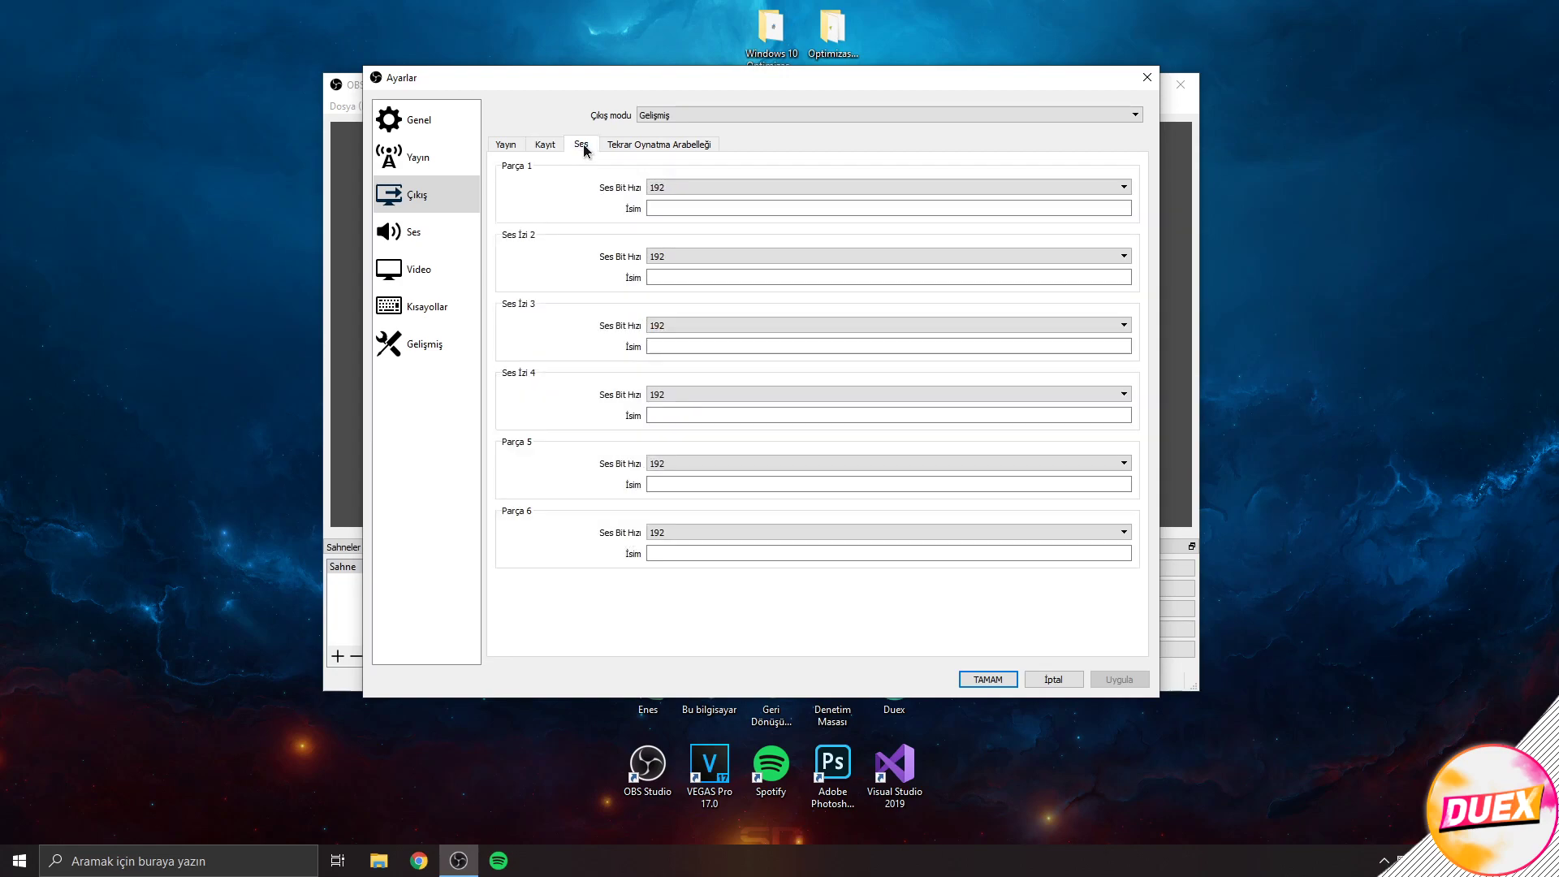
{"action": "left_click", "coordinate": [674, 188]}
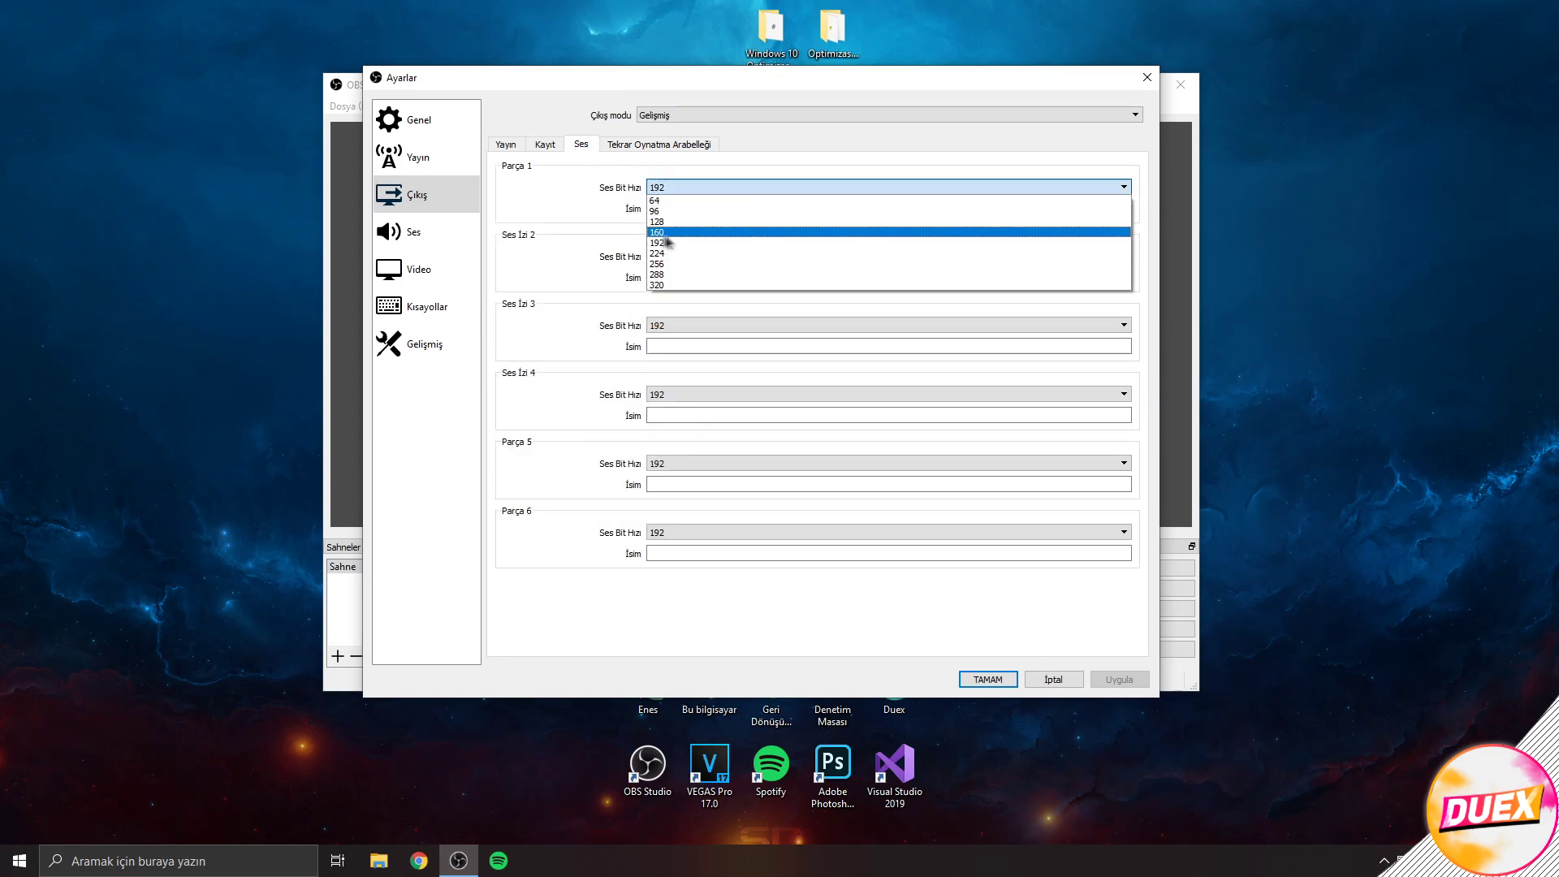
{"action": "left_click", "coordinate": [612, 241]}
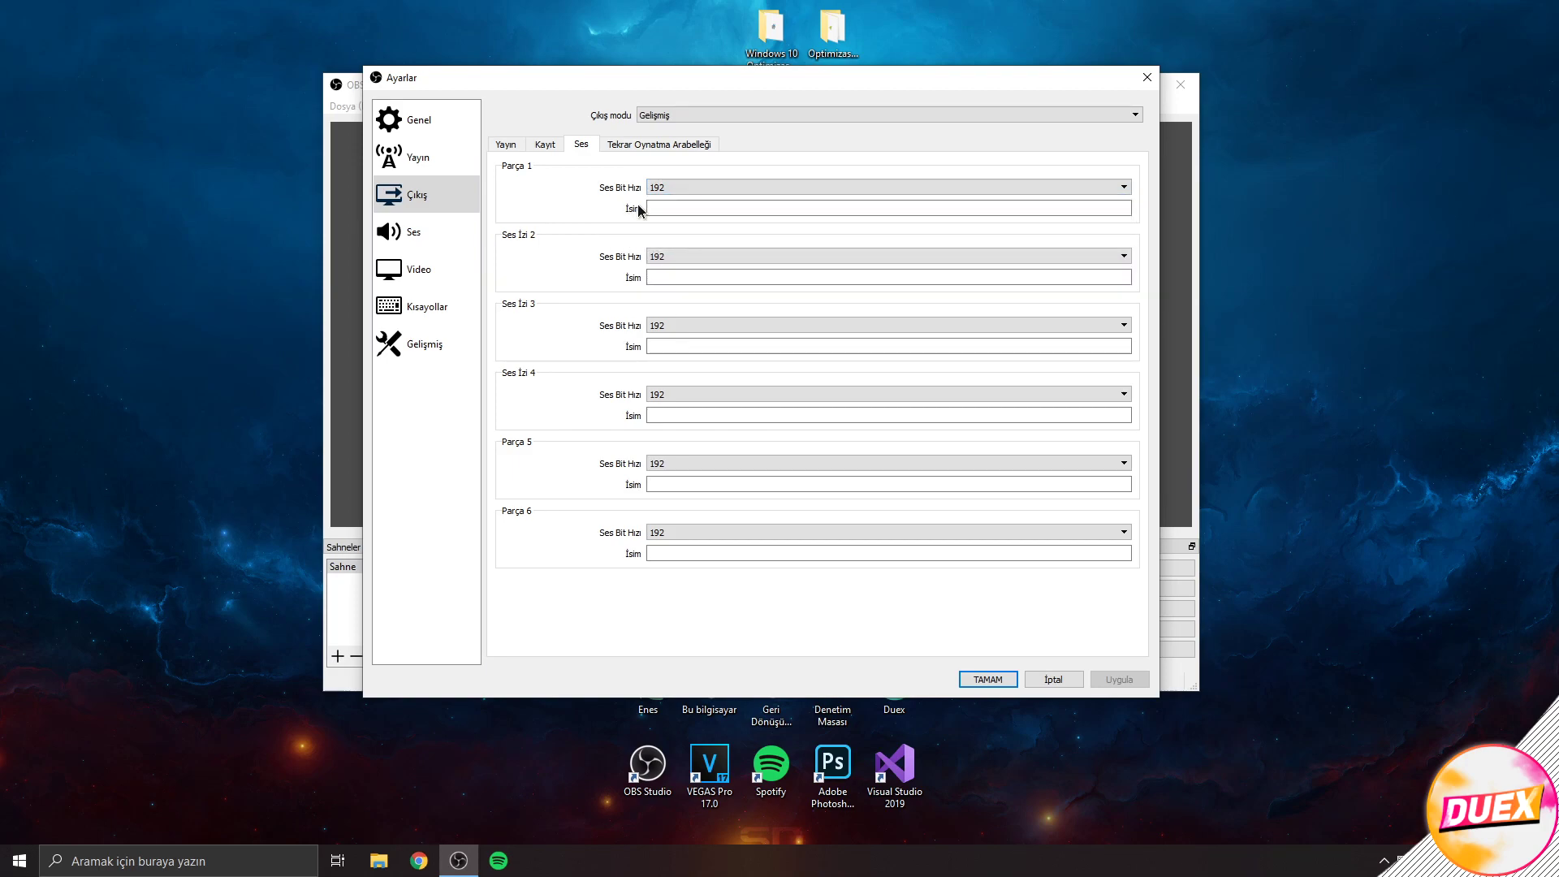
{"action": "left_click", "coordinate": [675, 187]}
{"action": "left_click", "coordinate": [618, 193]}
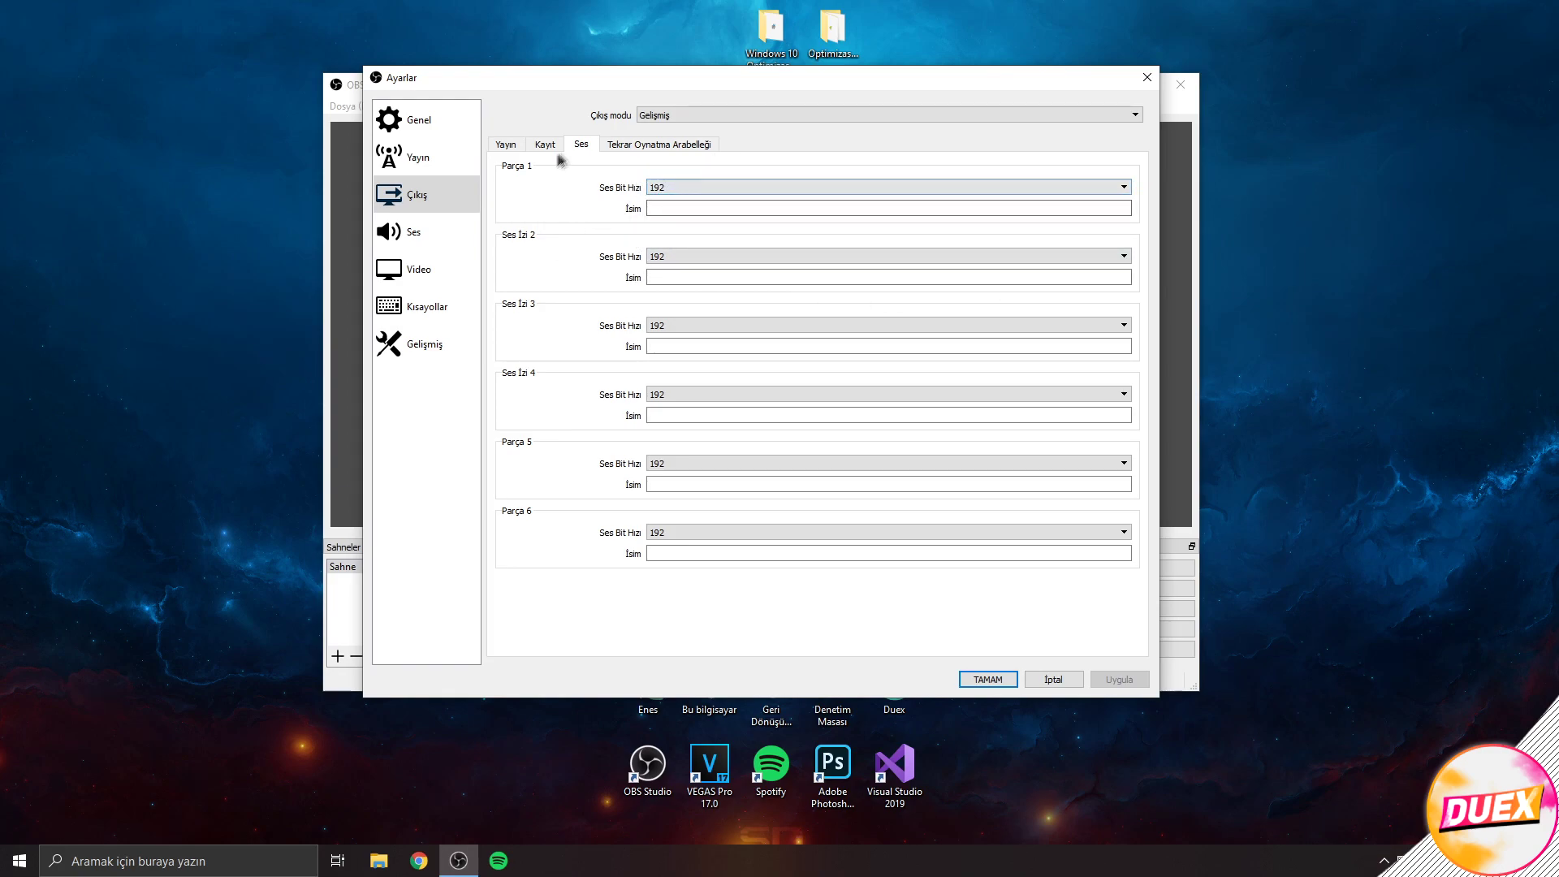
{"action": "left_click", "coordinate": [654, 146]}
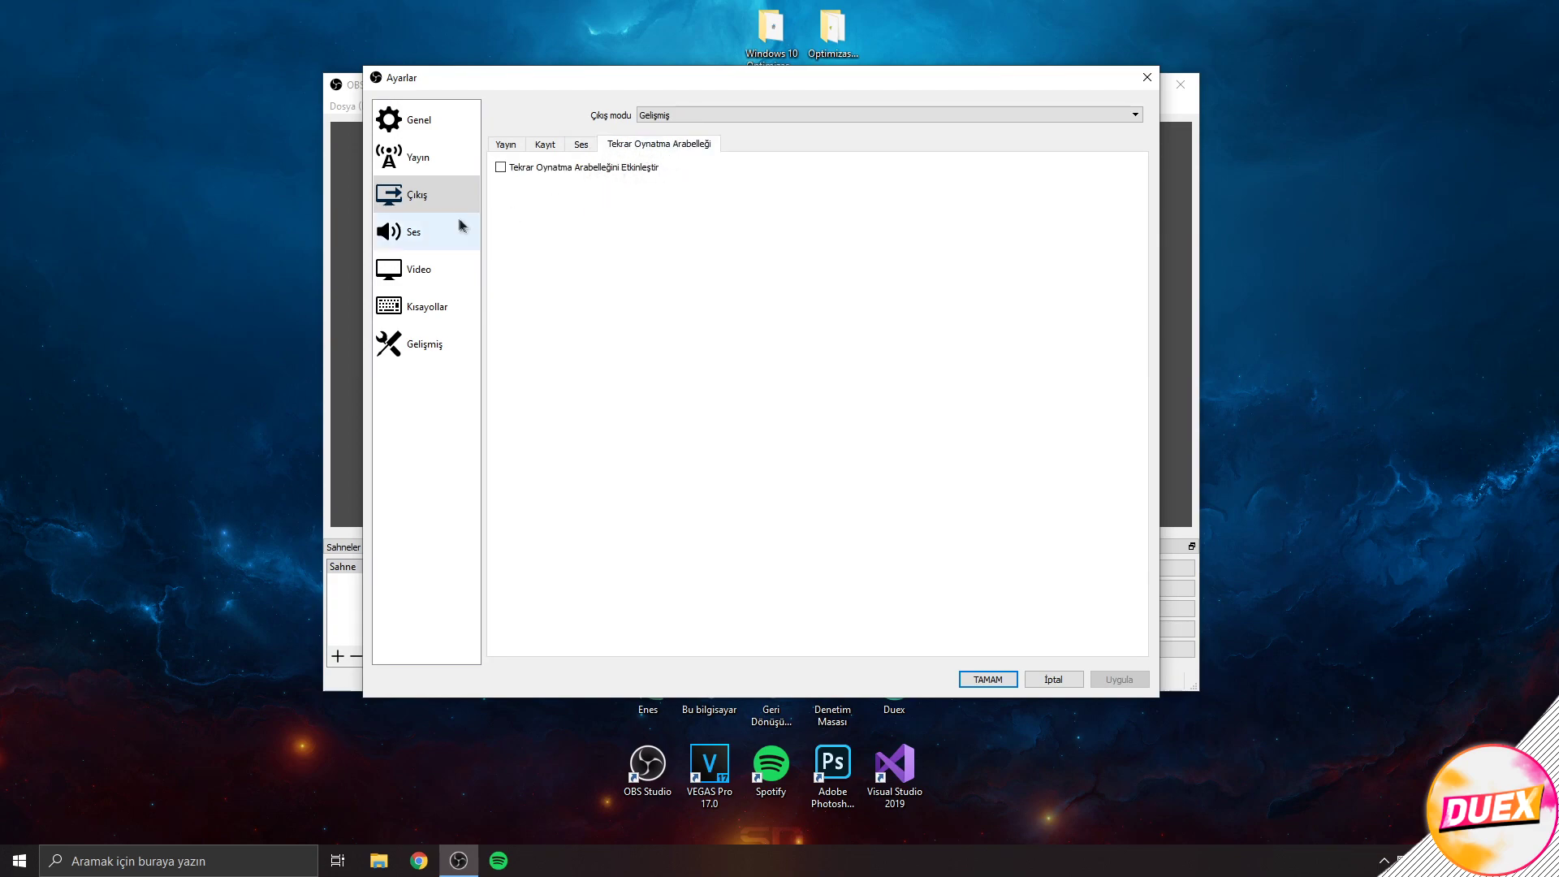
- Open the general Ses settings and review the channel and sample rate options, keeping Mono and 48khz
{"action": "left_click", "coordinate": [404, 232]}
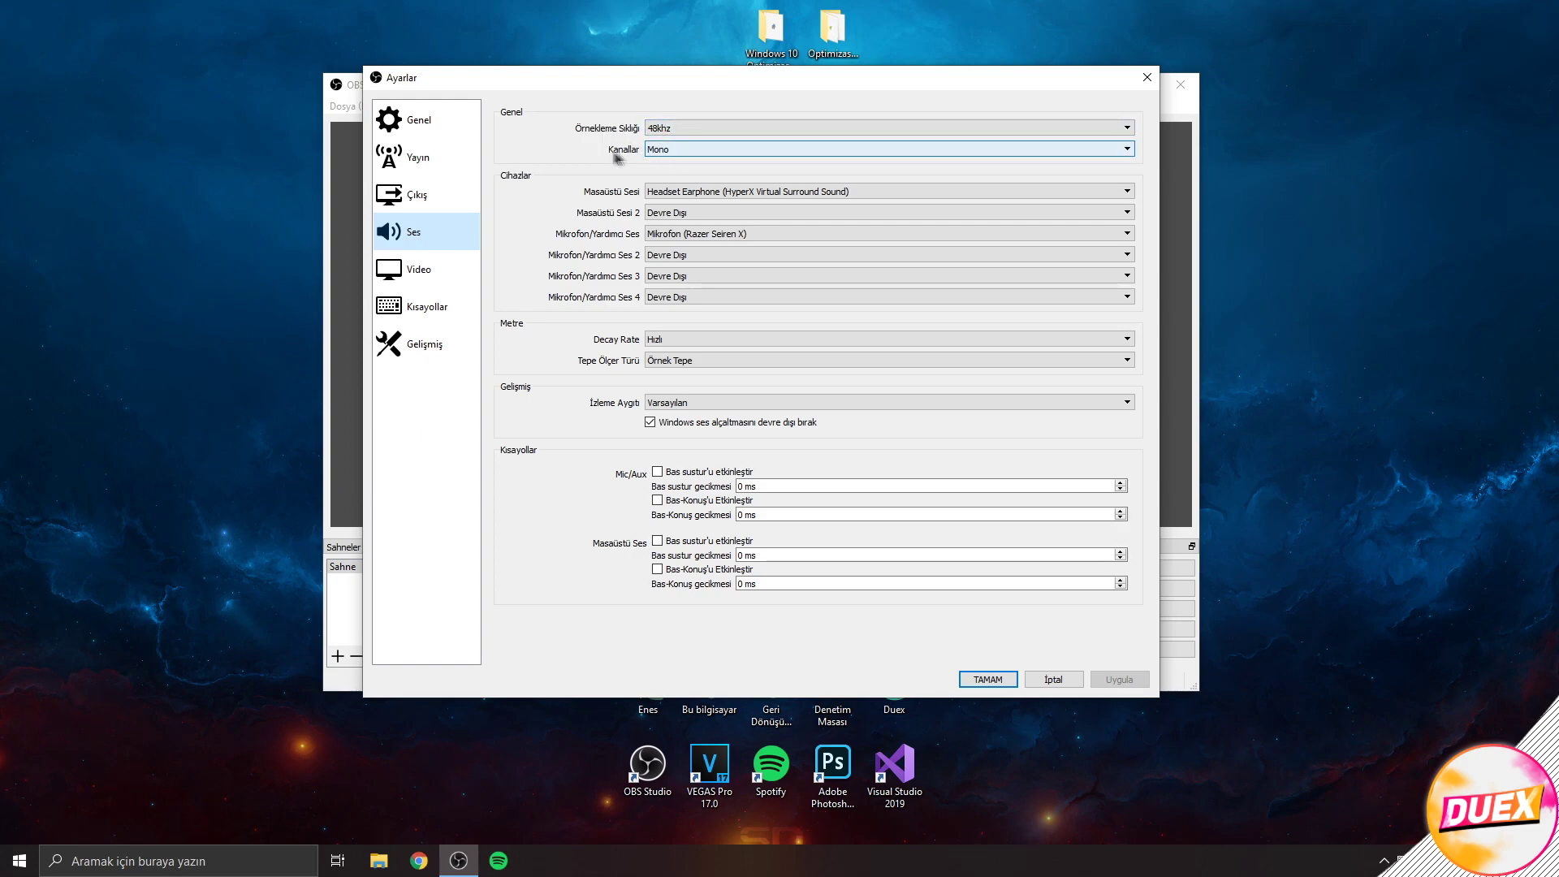
{"action": "left_click", "coordinate": [667, 148]}
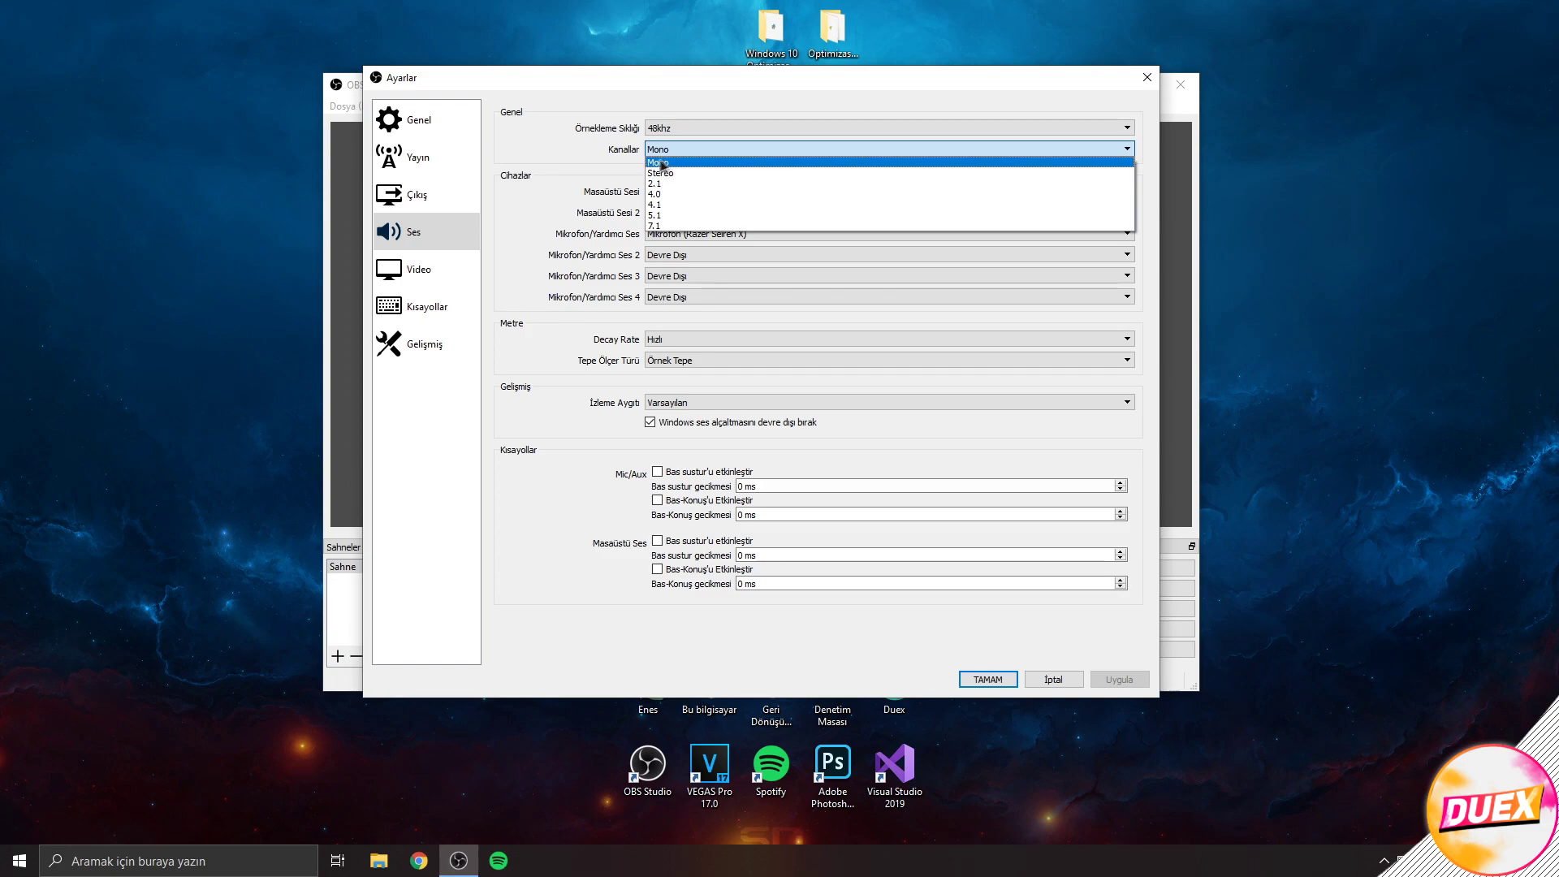
{"action": "left_click", "coordinate": [664, 163]}
{"action": "left_click", "coordinate": [675, 128]}
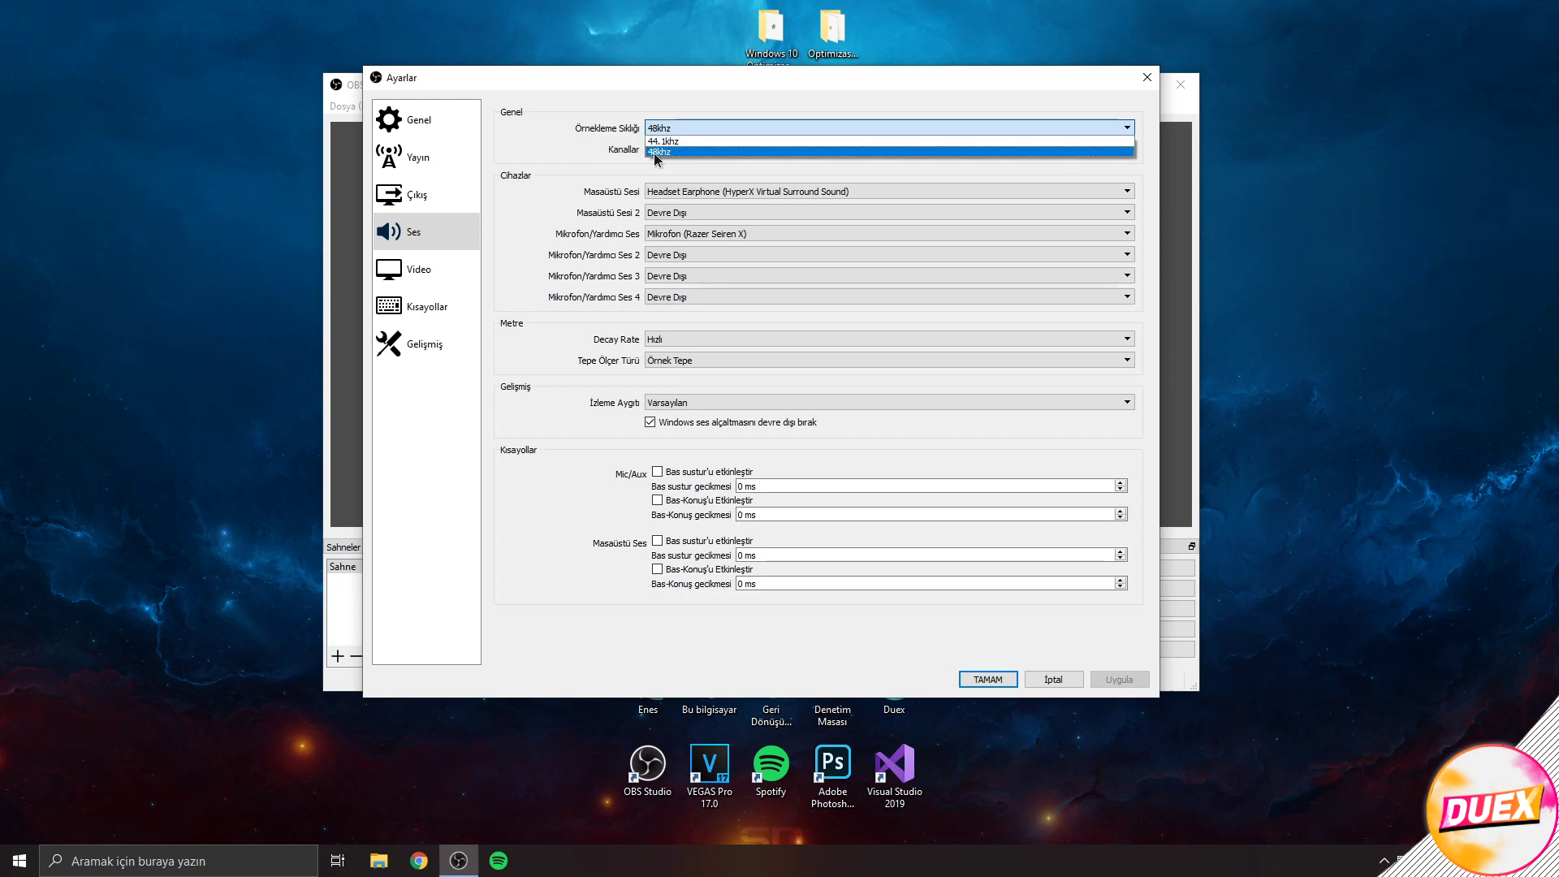
{"action": "left_click", "coordinate": [615, 155]}
{"action": "left_click", "coordinate": [666, 130]}
{"action": "left_click", "coordinate": [612, 145]}
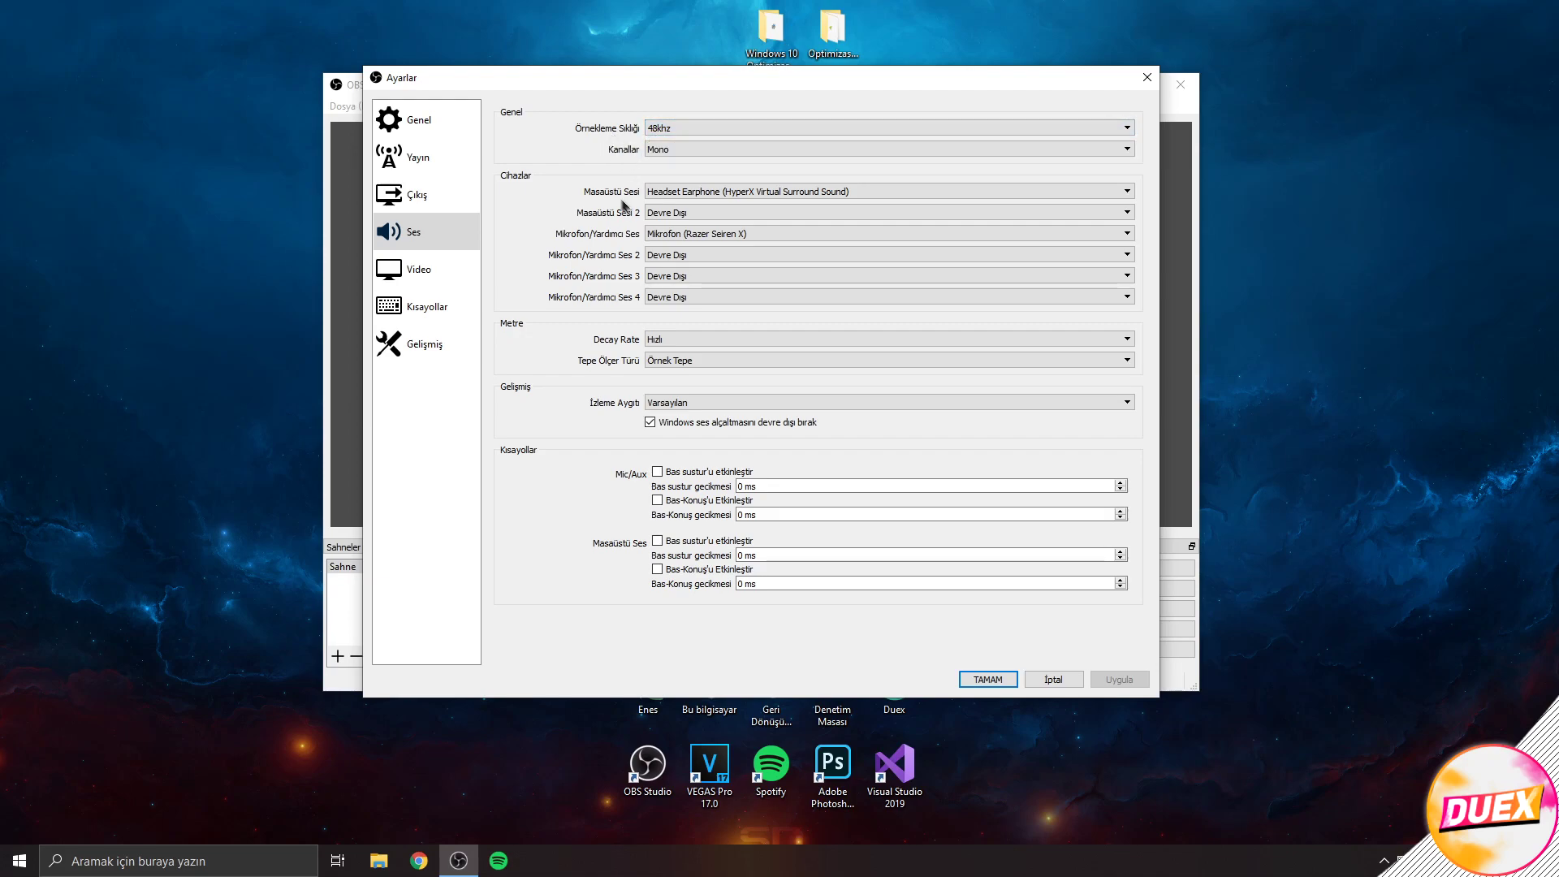
- Review the device options for Masaüstü Sesi and Mikrofon/Yardımcı Ses, keeping the HyperX headset and Razer Seiren X microphone
{"action": "left_click", "coordinate": [671, 192]}
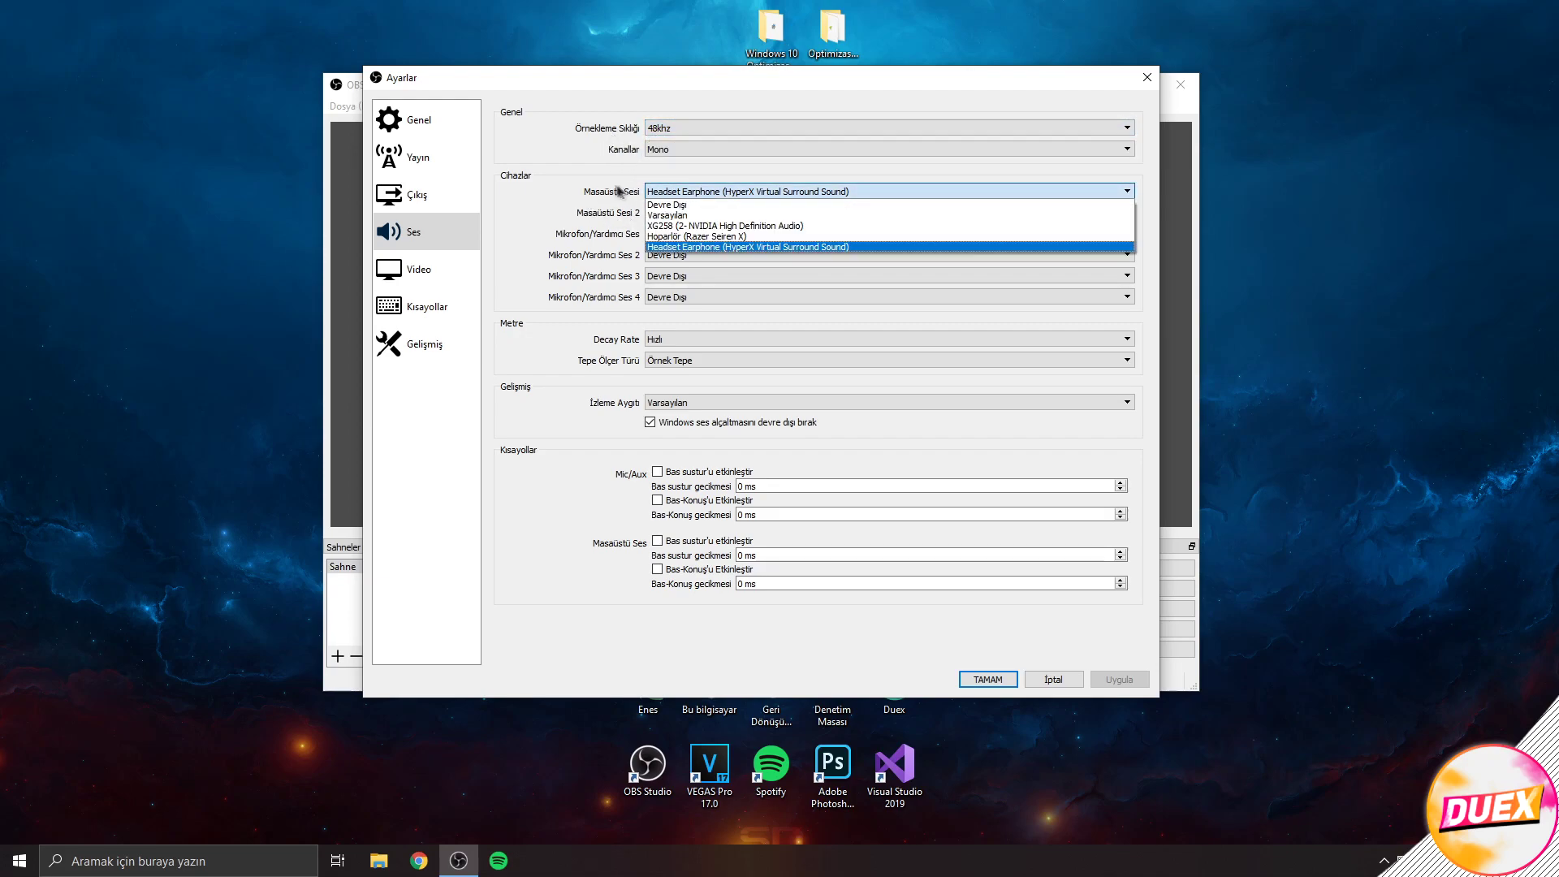
{"action": "left_click", "coordinate": [563, 175]}
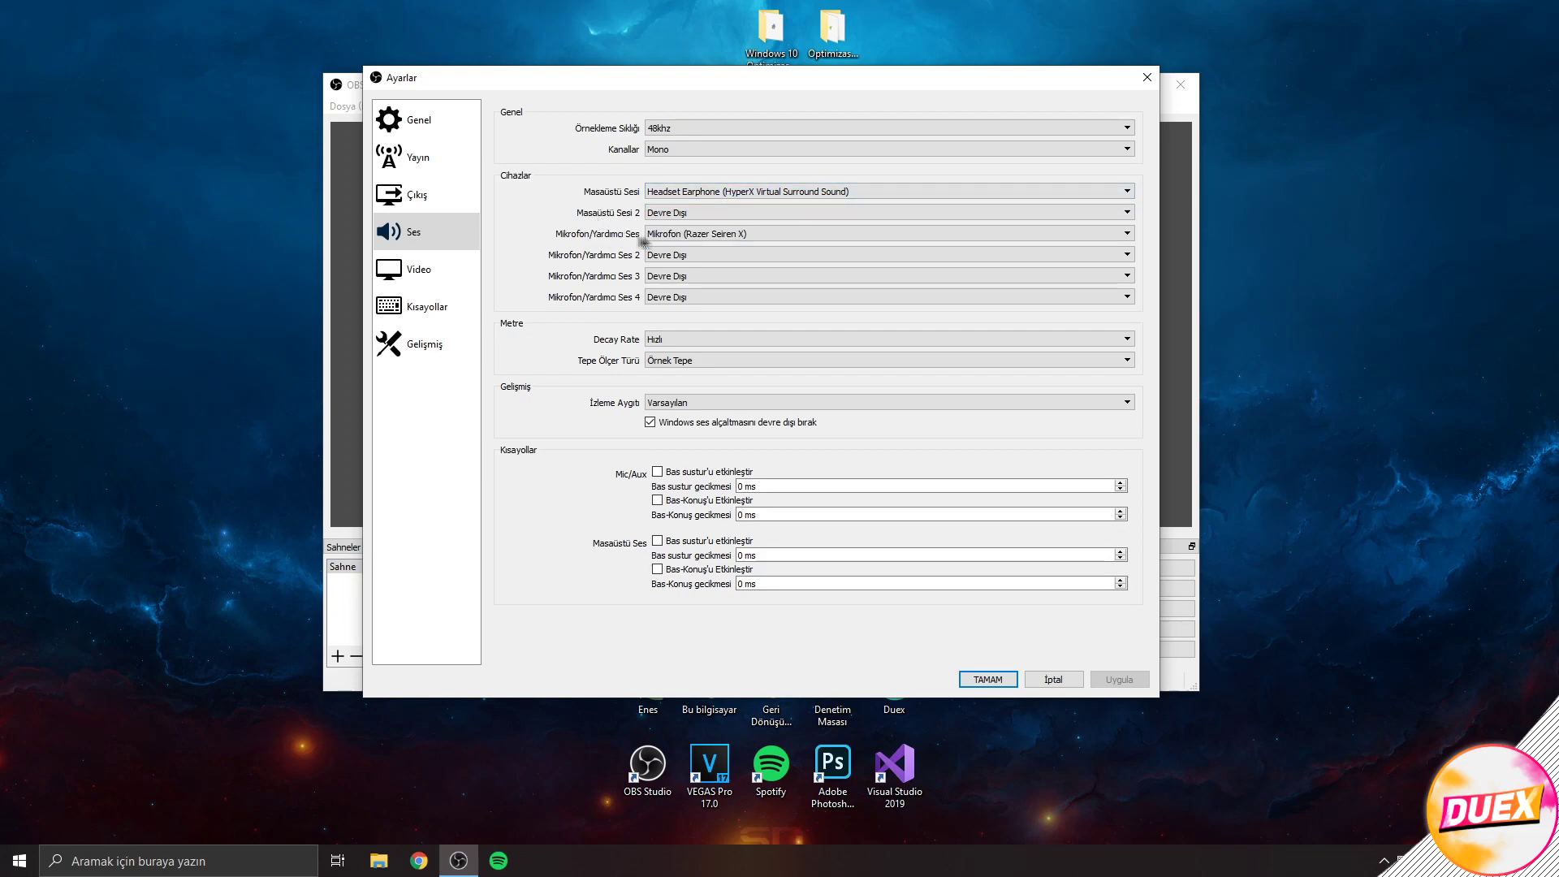
{"action": "left_click", "coordinate": [679, 235]}
{"action": "left_click", "coordinate": [622, 236]}
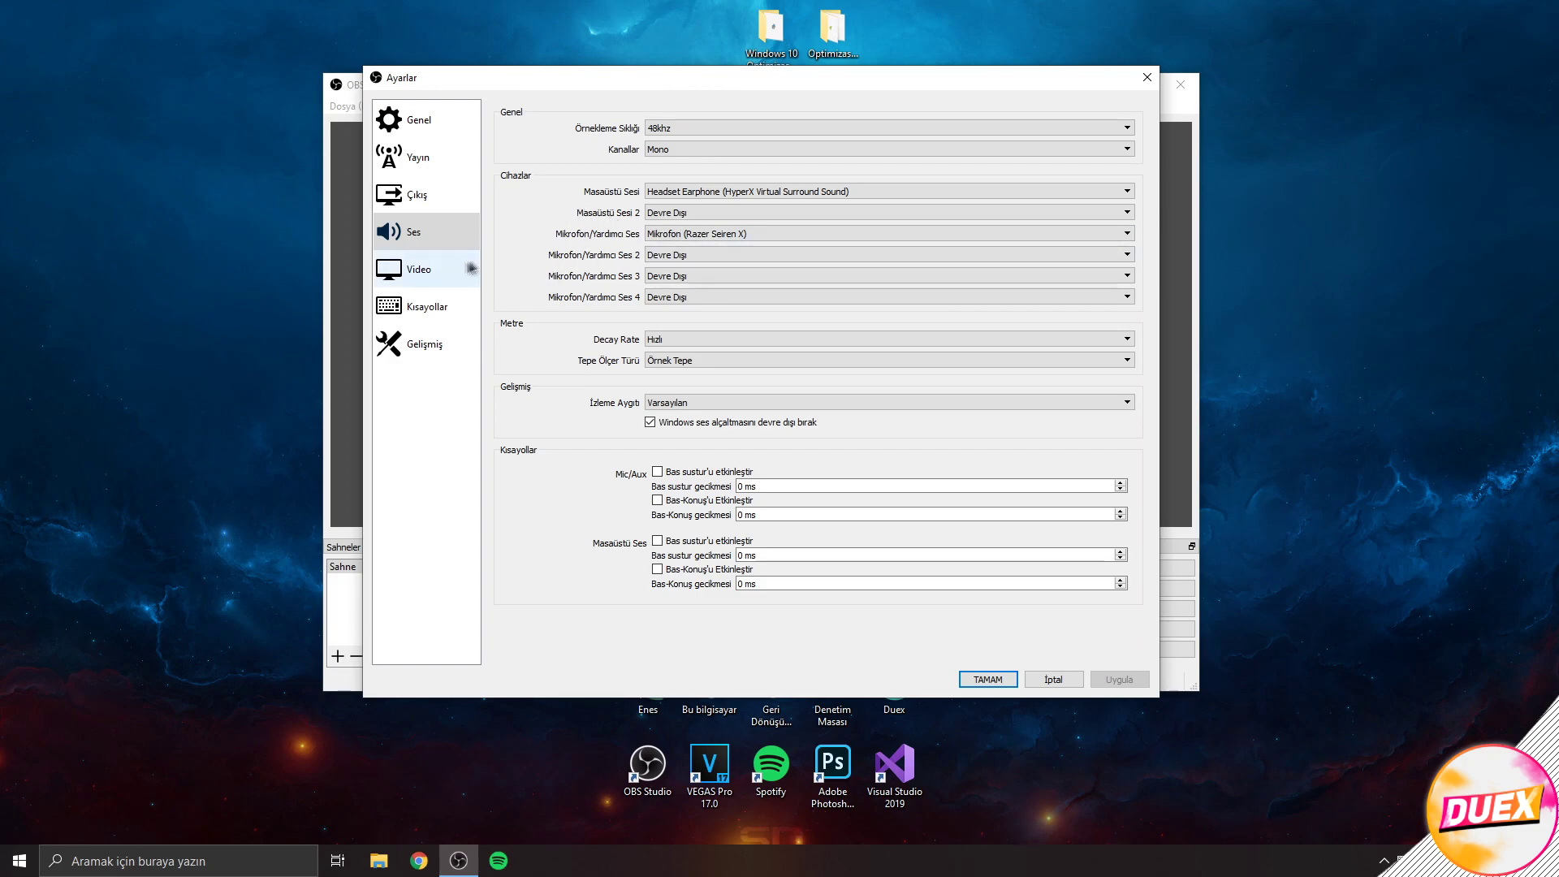
- Open the Video settings, set the Temel (Tuval) Çözünürlüğü to 1280x720, apply it and close the settings
{"action": "left_click", "coordinate": [416, 269]}
{"action": "left_click_drag", "start_coordinate": [686, 115], "coordinate": [616, 113]}
{"action": "left_click", "coordinate": [696, 117]}
{"action": "double_click", "coordinate": [655, 116]}
{"action": "mouse_move", "coordinate": [689, 73]}
{"action": "left_mouse_down"}
{"action": "mouse_move", "coordinate": [599, 89]}
{"action": "mouse_move", "coordinate": [700, 96]}
{"action": "left_mouse_up"}
{"action": "type", "text": "1280x720"}
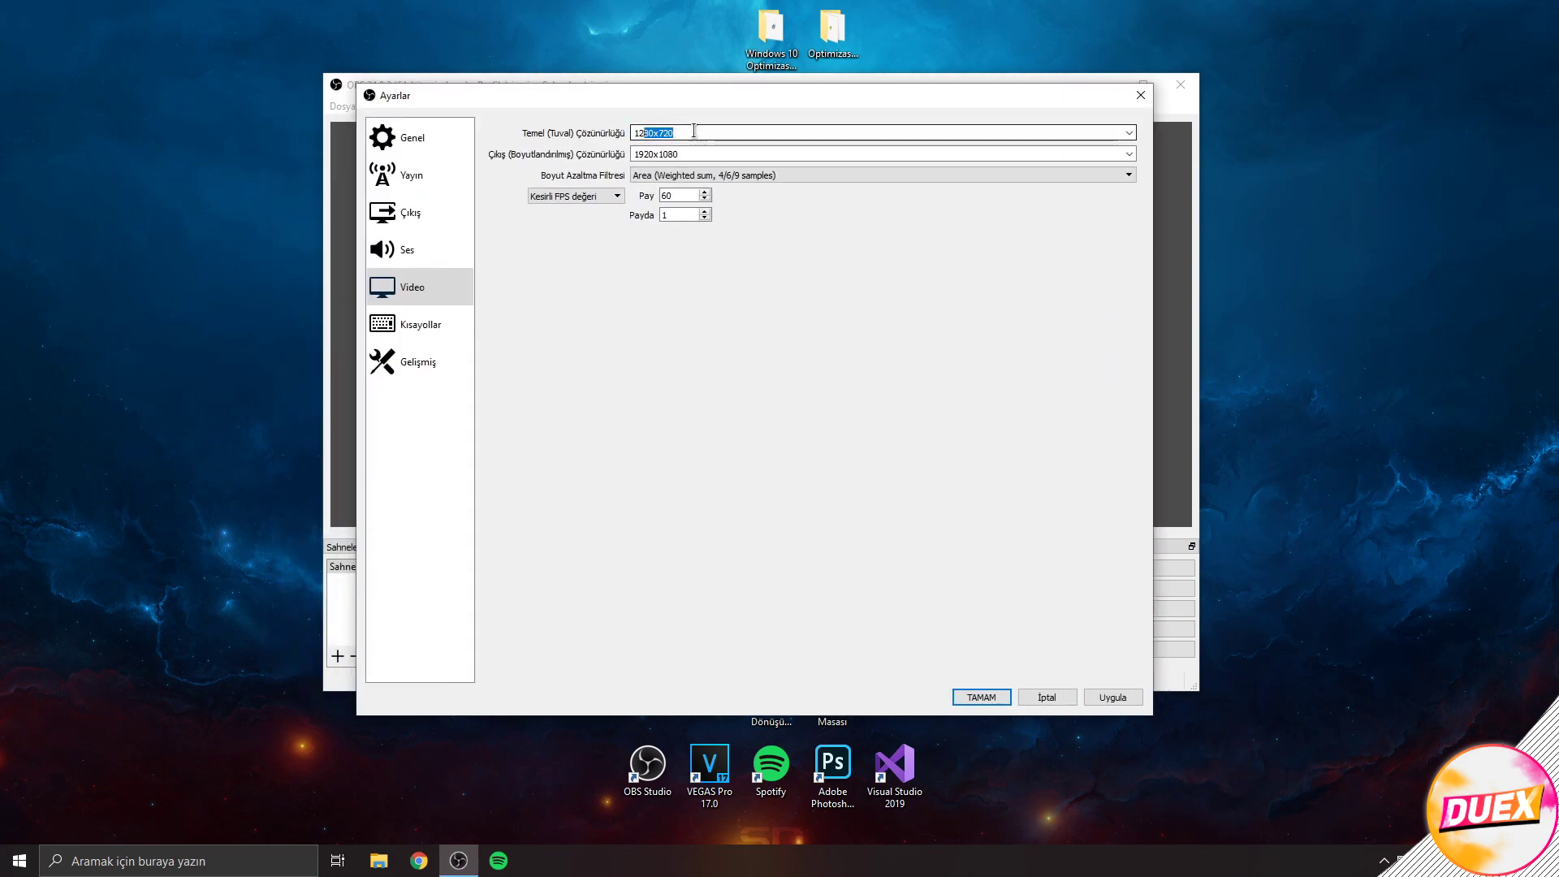
{"action": "left_click", "coordinate": [1100, 697]}
{"action": "left_click", "coordinate": [1056, 697]}
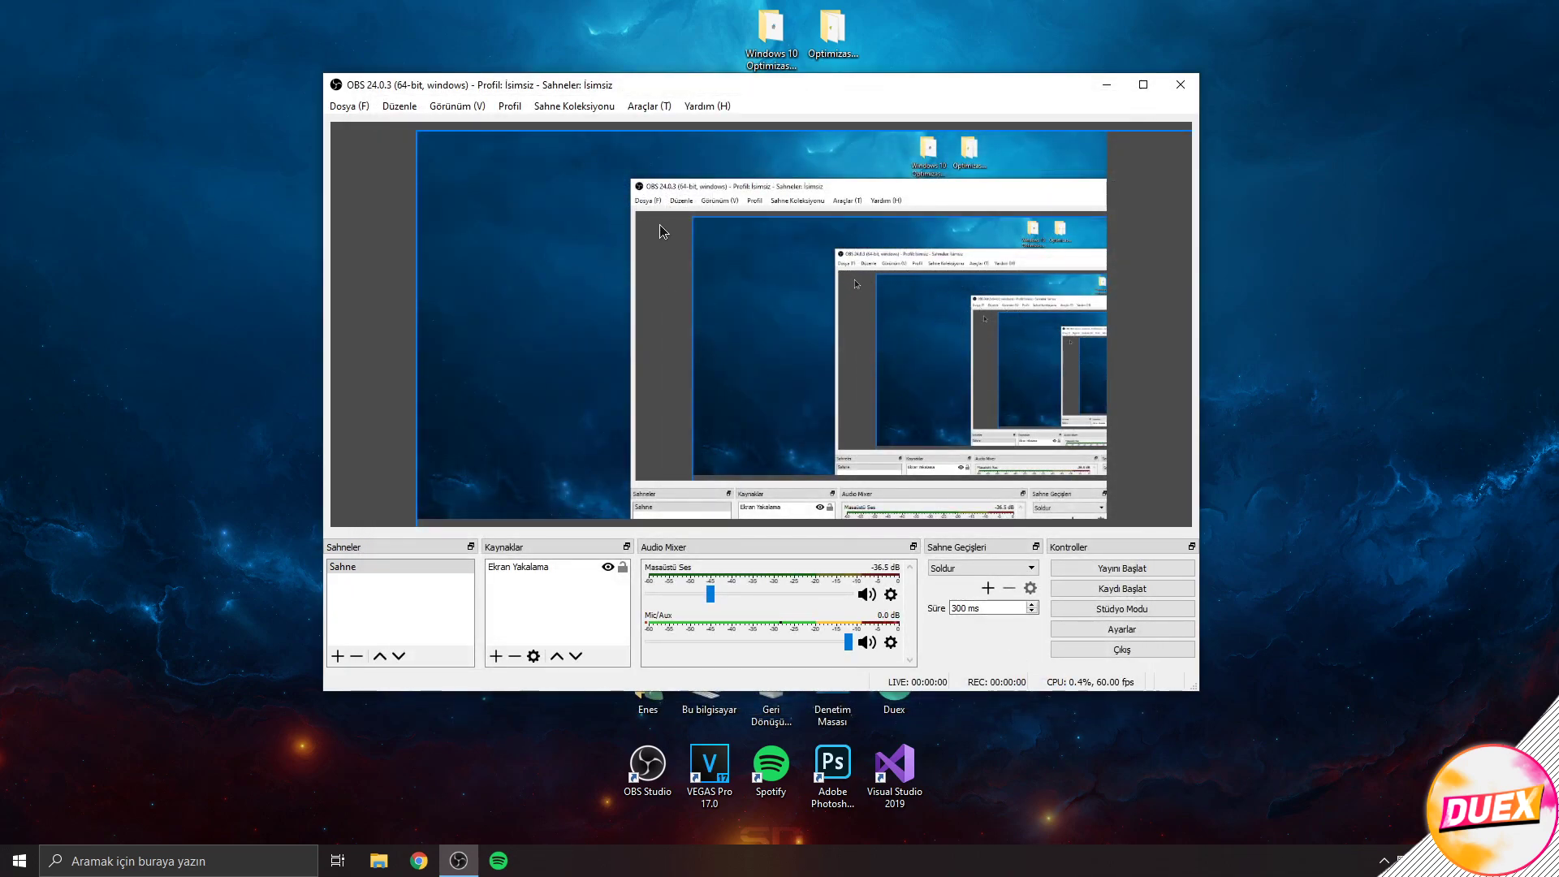
- Move and scale the Ekran Yakalama source in the preview to fit the whole 1280x720 canvas
{"action": "left_click_drag", "start_coordinate": [611, 255], "coordinate": [894, 409]}
{"action": "left_click_drag", "start_coordinate": [1007, 448], "coordinate": [527, 185]}
{"action": "left_click_drag", "start_coordinate": [974, 445], "coordinate": [1105, 519]}
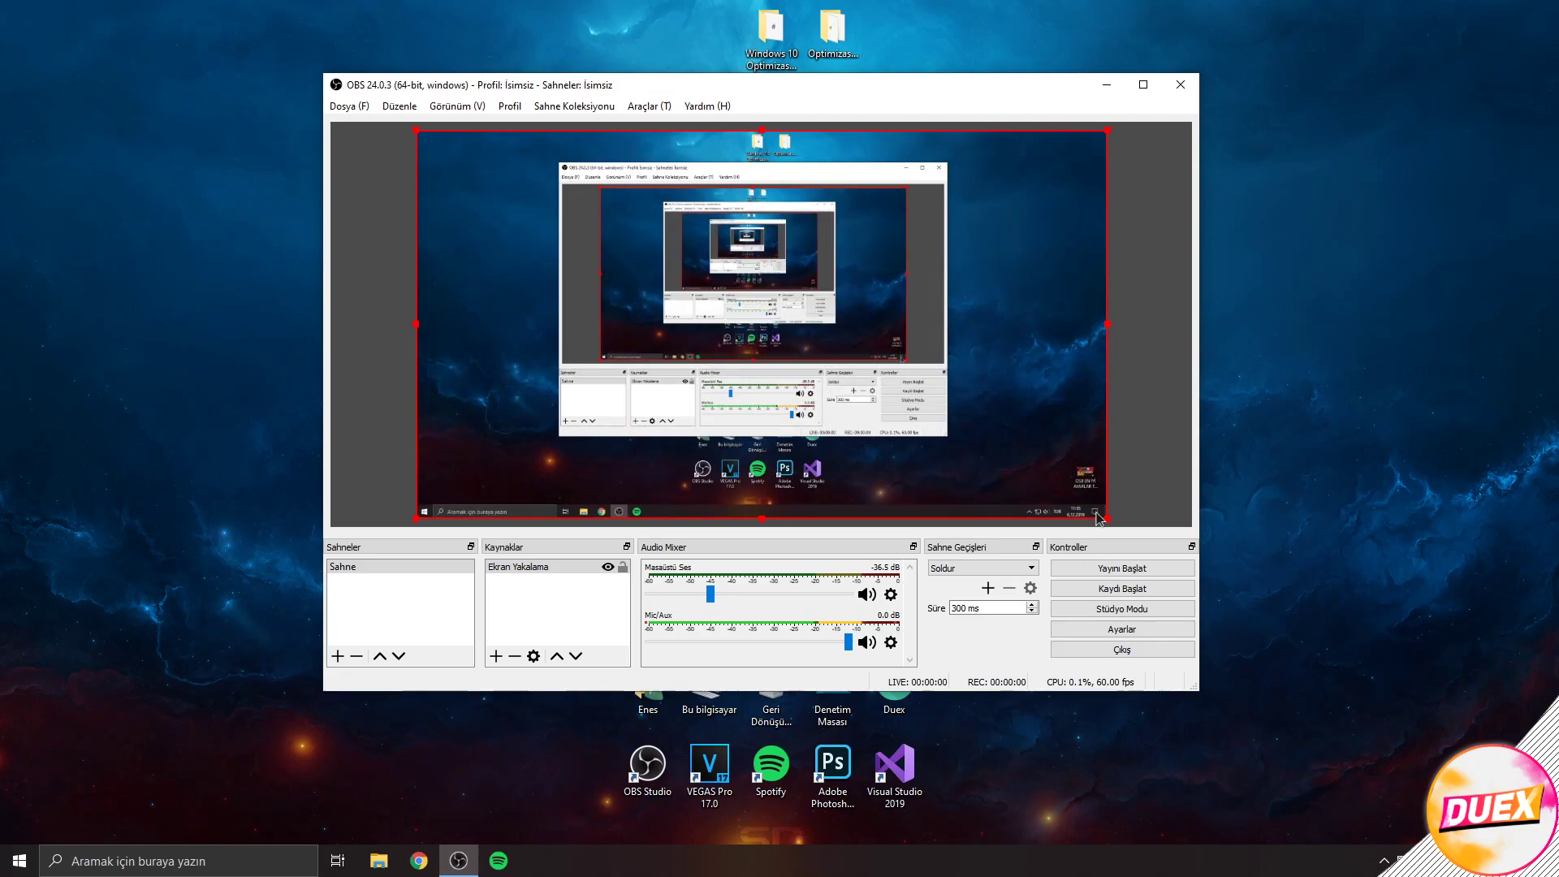
{"action": "left_click", "coordinate": [1132, 506]}
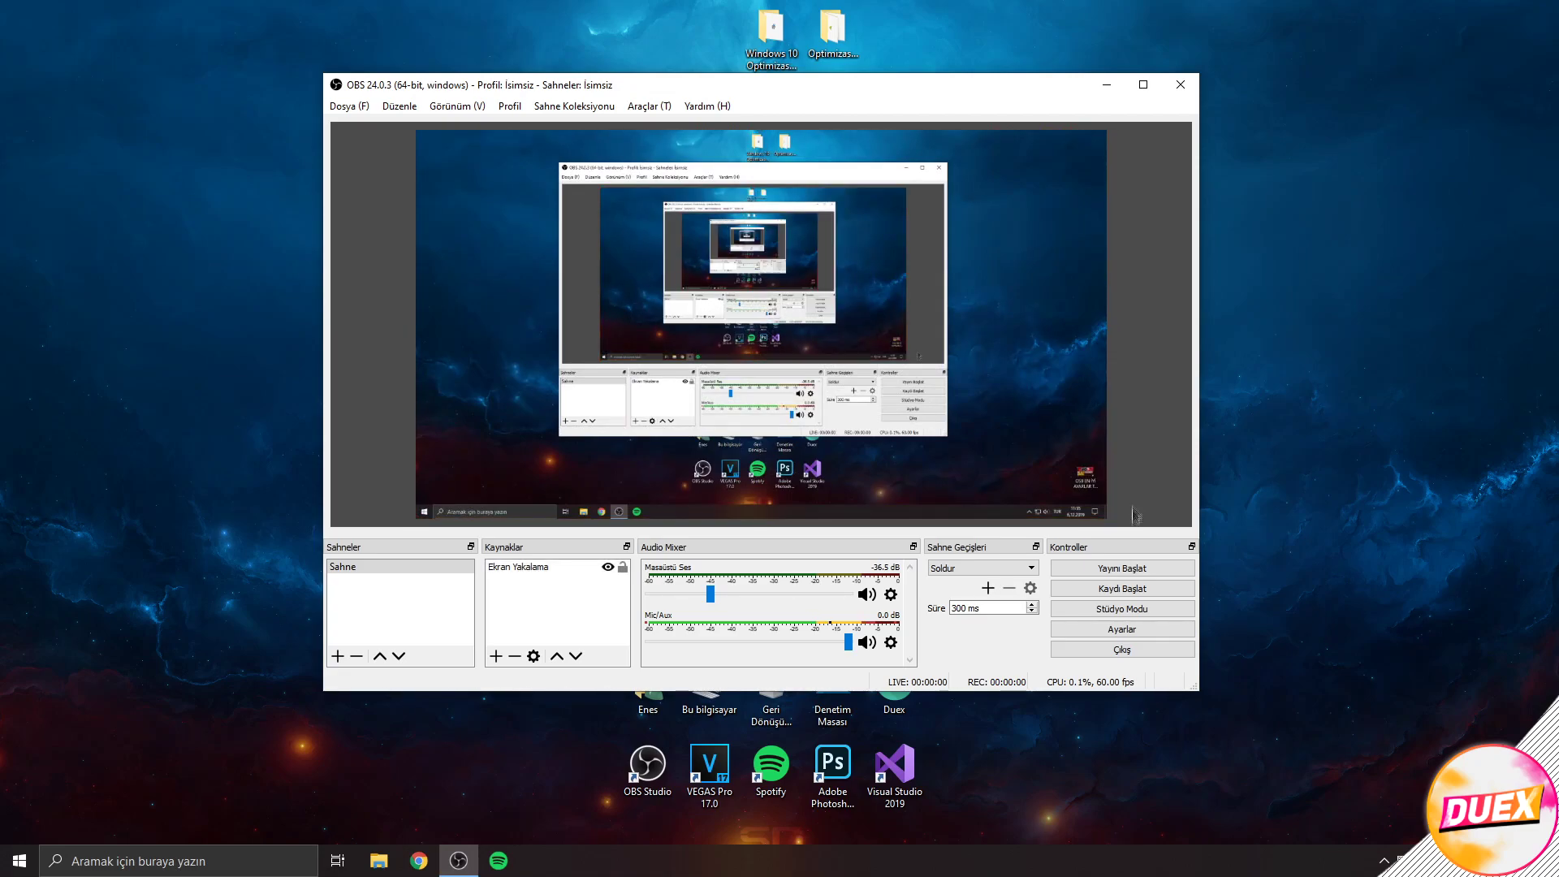
- Set the Temel (Tuval) Çözünürlüğü in the Video settings to 1920x1080, apply it and close the settings
{"action": "left_click", "coordinate": [1133, 631]}
{"action": "left_click", "coordinate": [459, 271]}
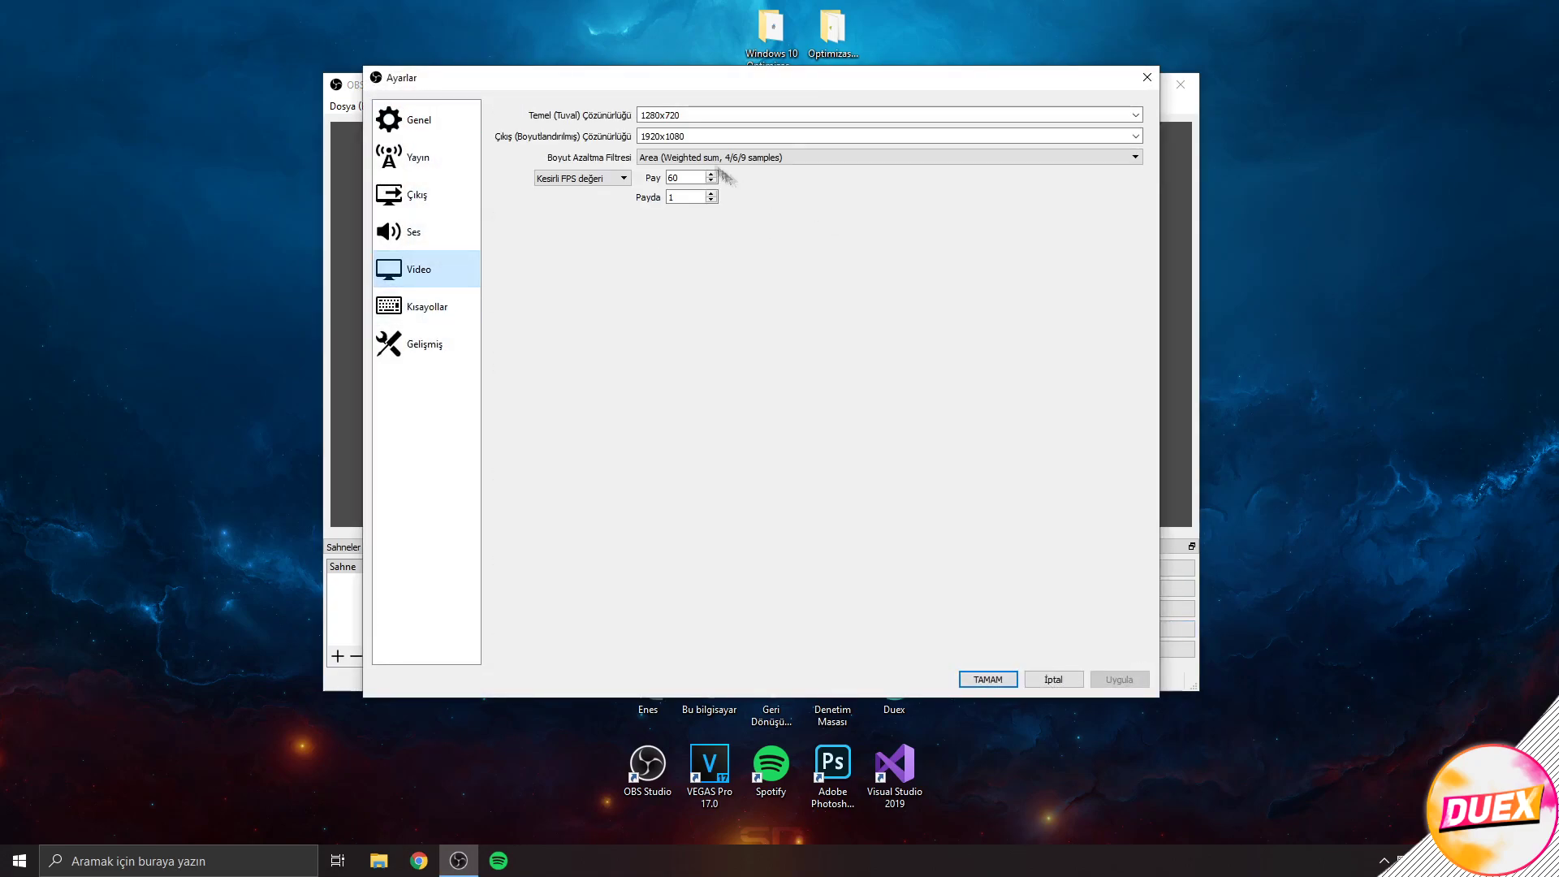
{"action": "left_click", "coordinate": [812, 115]}
{"action": "left_click", "coordinate": [731, 133]}
{"action": "left_click", "coordinate": [1121, 680]}
{"action": "left_click", "coordinate": [988, 679]}
- Scale the Ekran Yakalama source in the preview to fill the 1920x1080 canvas
{"action": "left_click", "coordinate": [760, 377]}
{"action": "left_click_drag", "start_coordinate": [877, 394], "coordinate": [1092, 513]}
{"action": "left_click", "coordinate": [1141, 487]}
- Reopen the Video settings and review the Çıkış (Boyutlandırılmış) Çözünürlüğü options, keeping 1920x1080
{"action": "left_click", "coordinate": [1122, 630]}
{"action": "left_click", "coordinate": [439, 271]}
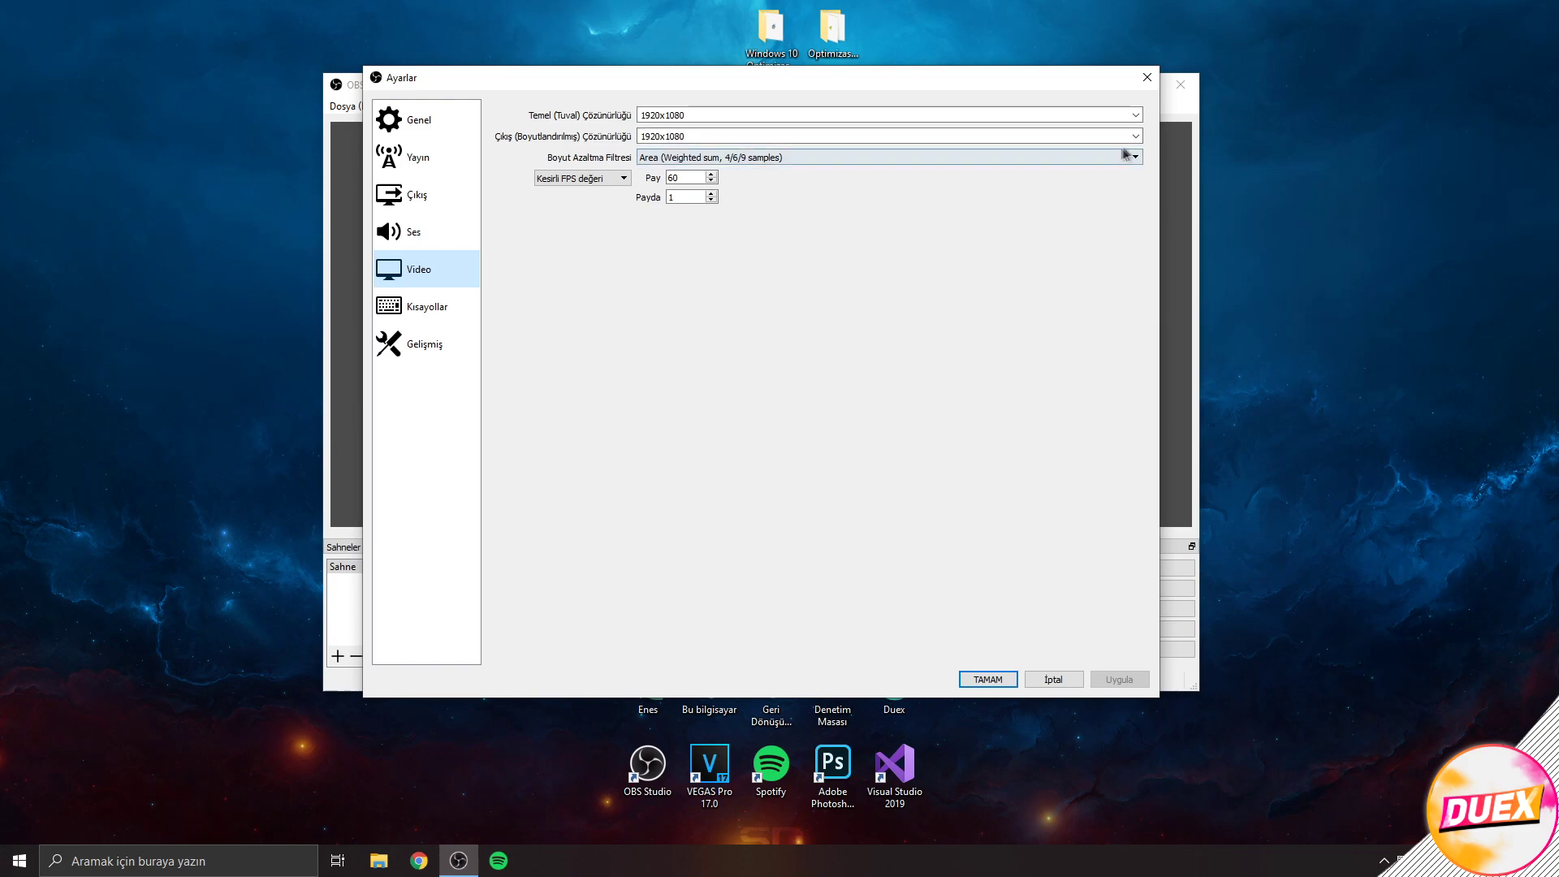
{"action": "left_click", "coordinate": [662, 137]}
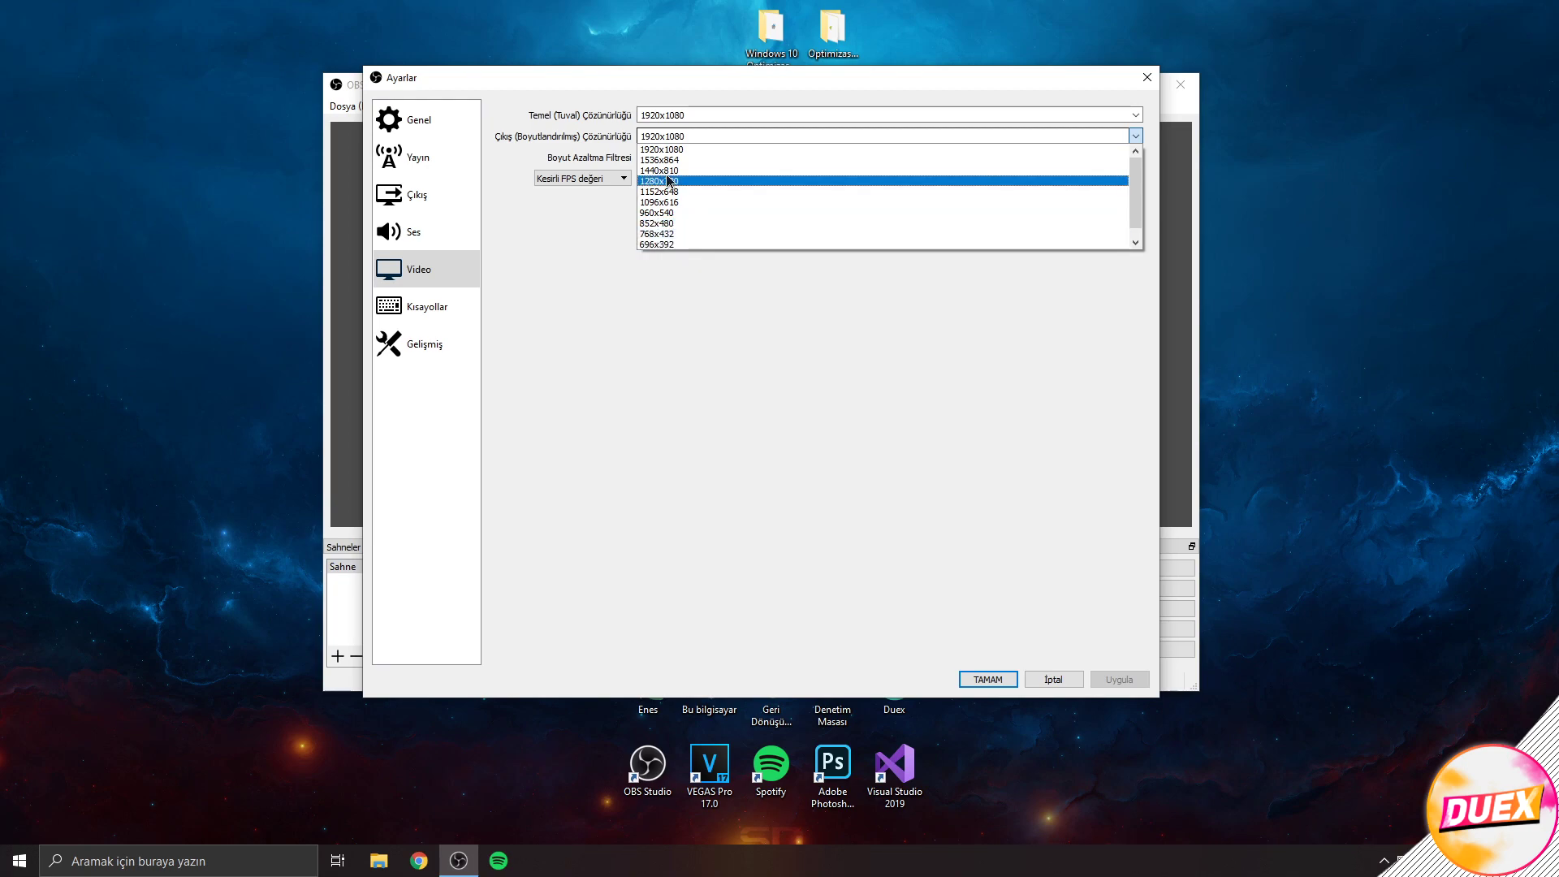
{"action": "left_click", "coordinate": [660, 150]}
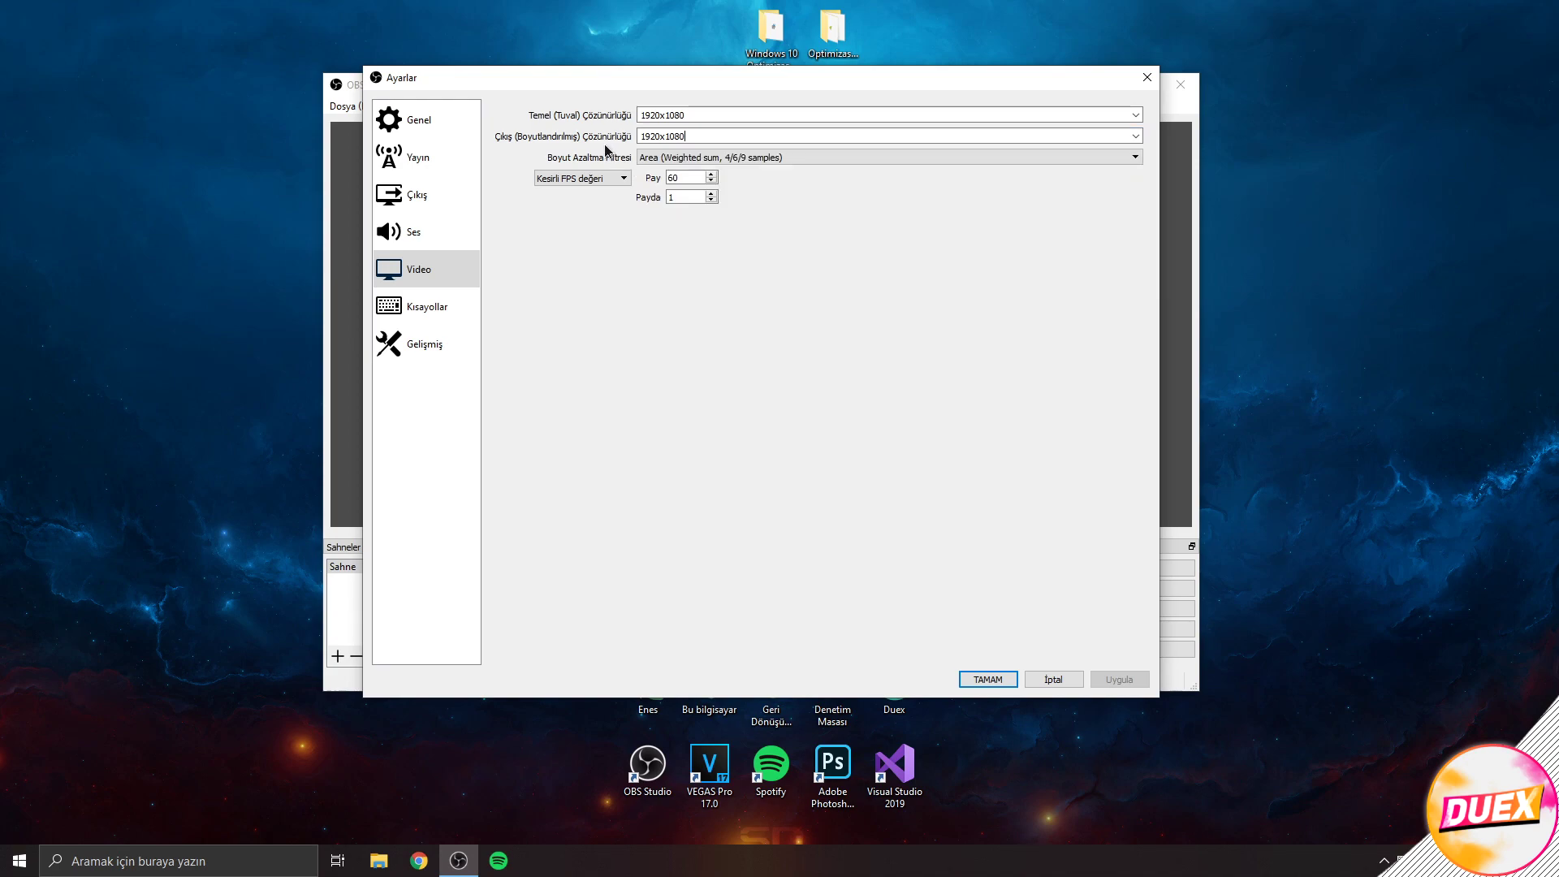
{"action": "left_click", "coordinate": [642, 158]}
{"action": "left_click", "coordinate": [642, 159]}
{"action": "double_click", "coordinate": [695, 134]}
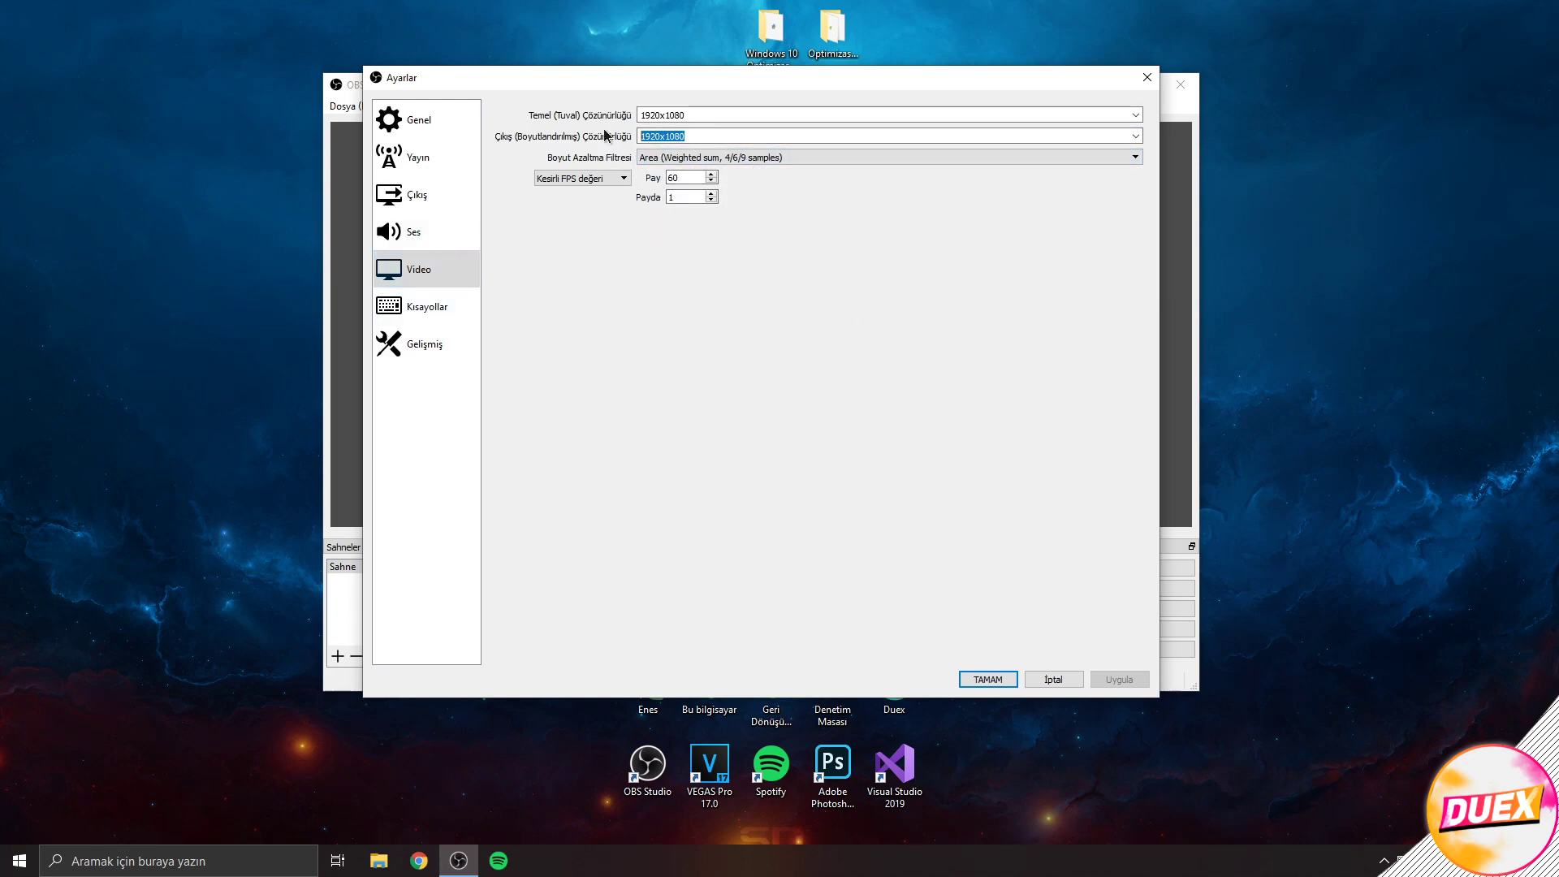
- Review the Boyut Azaltma Filtresi options in the Video settings, keeping Area (Weighted sum, 4/6/9 samples) selected
{"action": "left_click", "coordinate": [693, 159]}
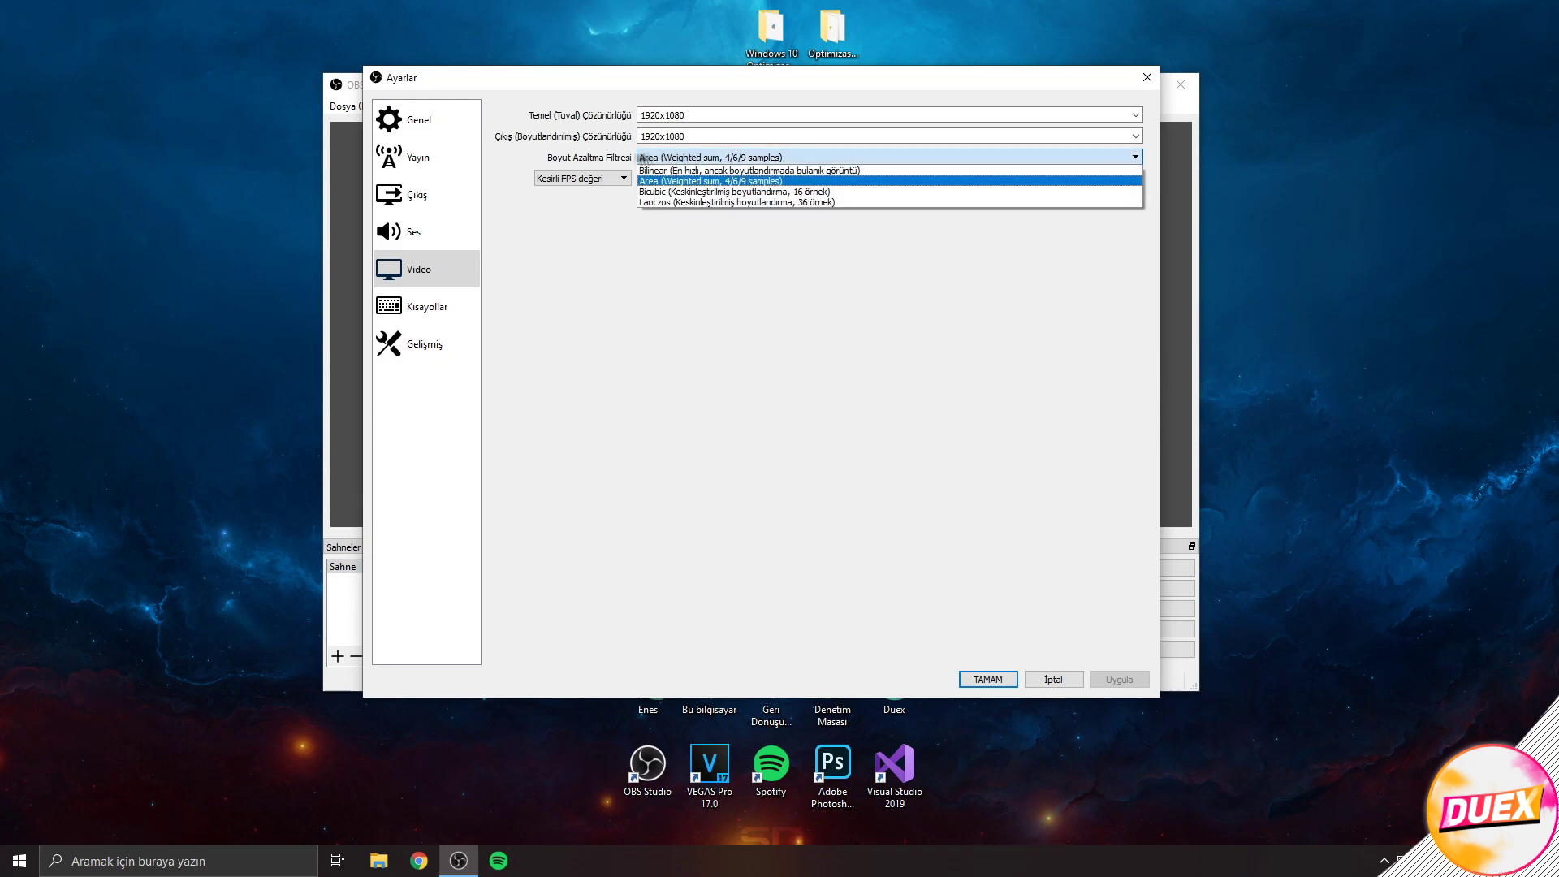
{"action": "left_click", "coordinate": [654, 159]}
{"action": "left_click", "coordinate": [682, 159]}
{"action": "left_click", "coordinate": [745, 181]}
{"action": "left_click", "coordinate": [735, 159]}
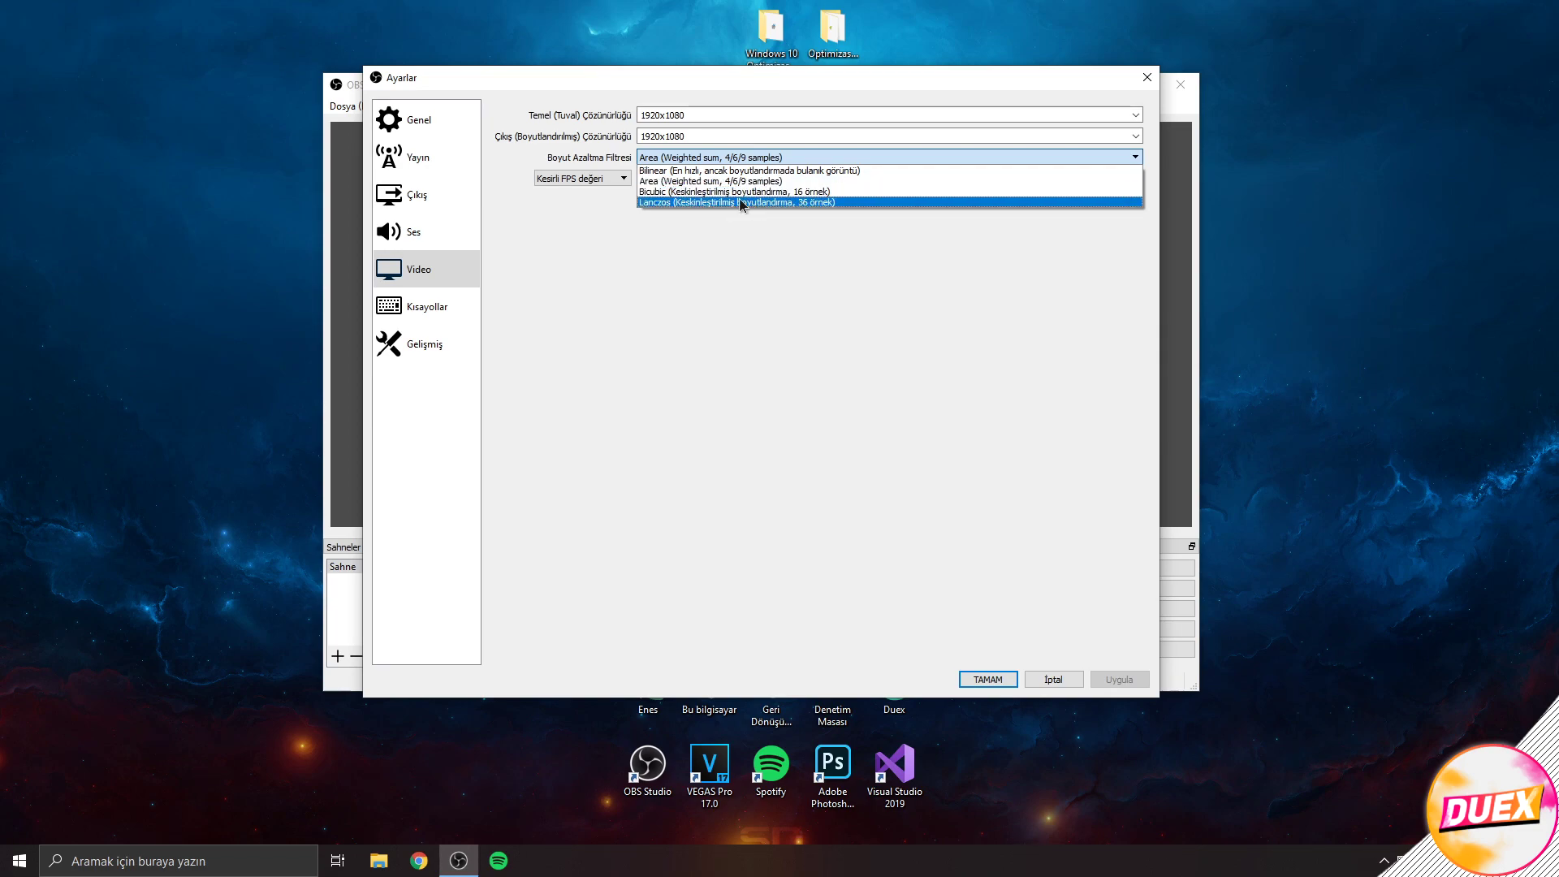
{"action": "left_click", "coordinate": [783, 232]}
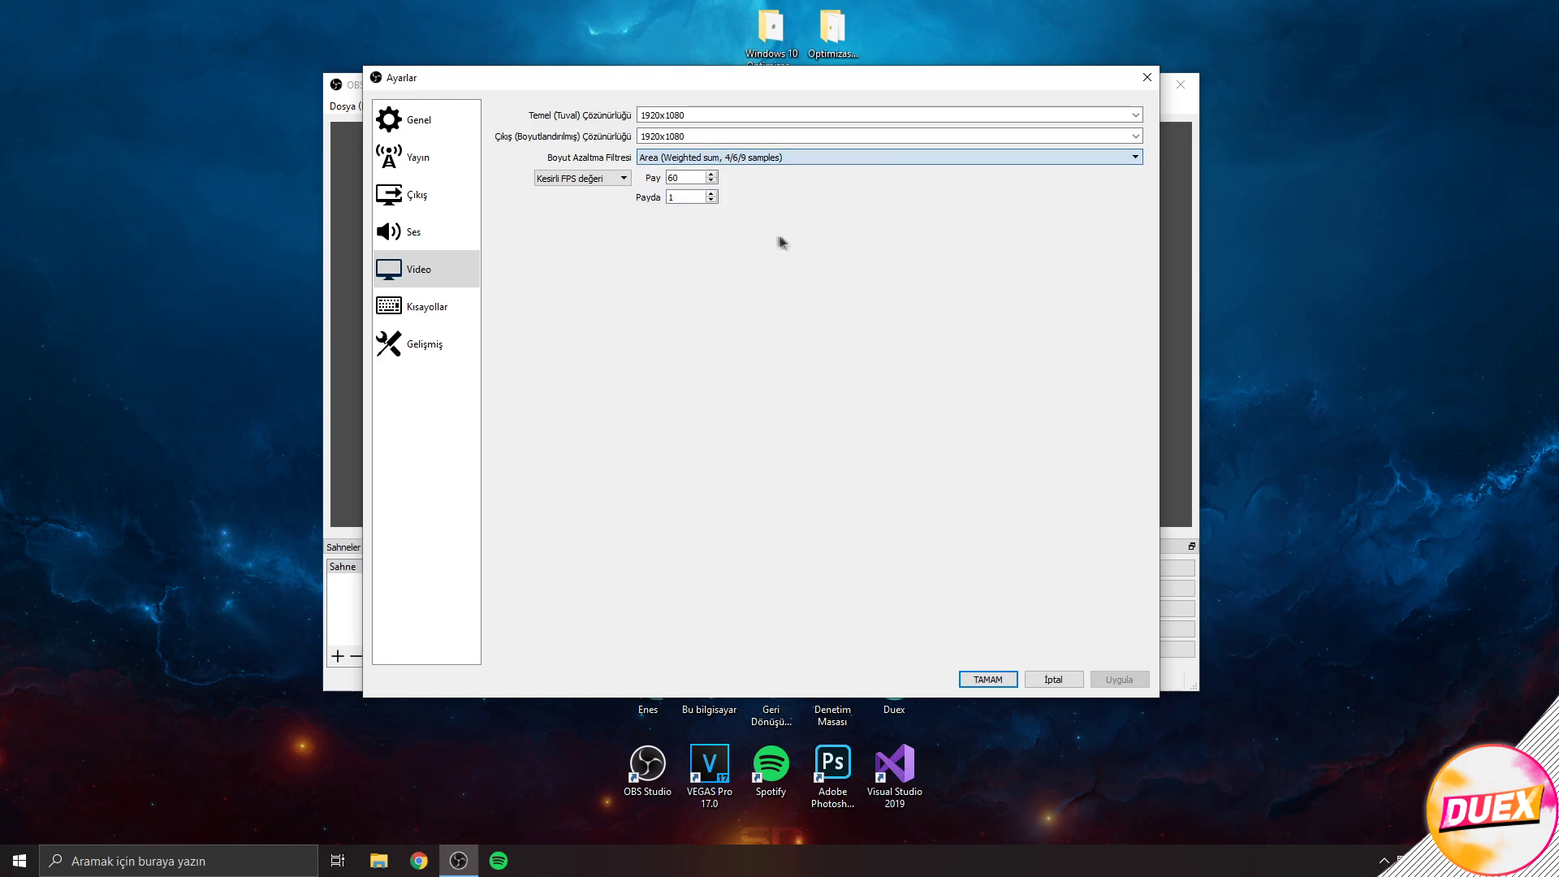
{"action": "left_click", "coordinate": [729, 160]}
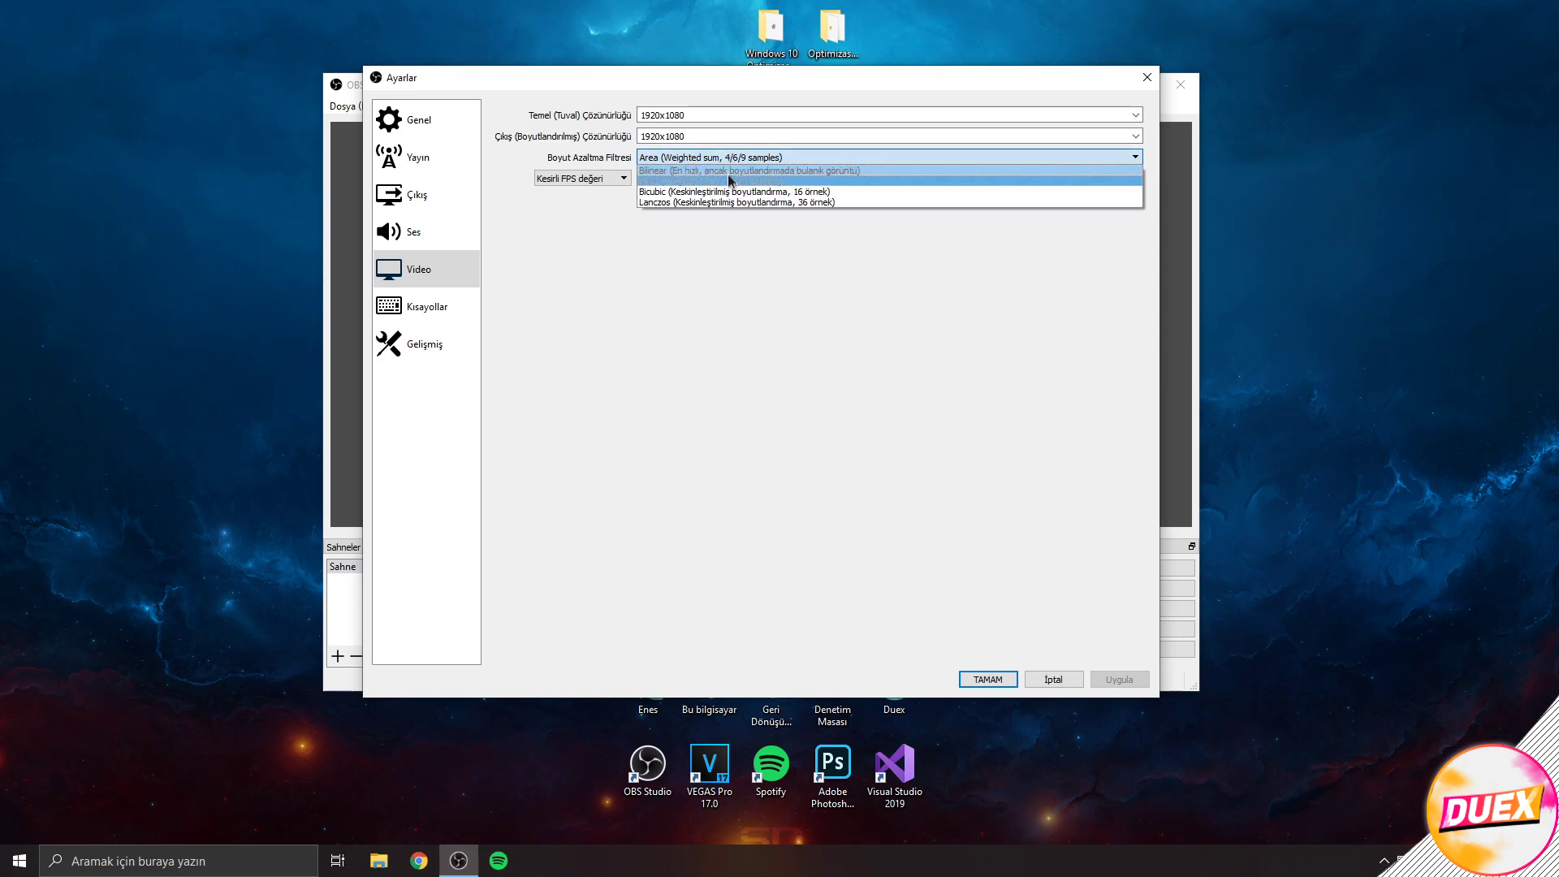
{"action": "left_click", "coordinate": [735, 182]}
{"action": "left_click", "coordinate": [738, 157]}
{"action": "left_click", "coordinate": [748, 224]}
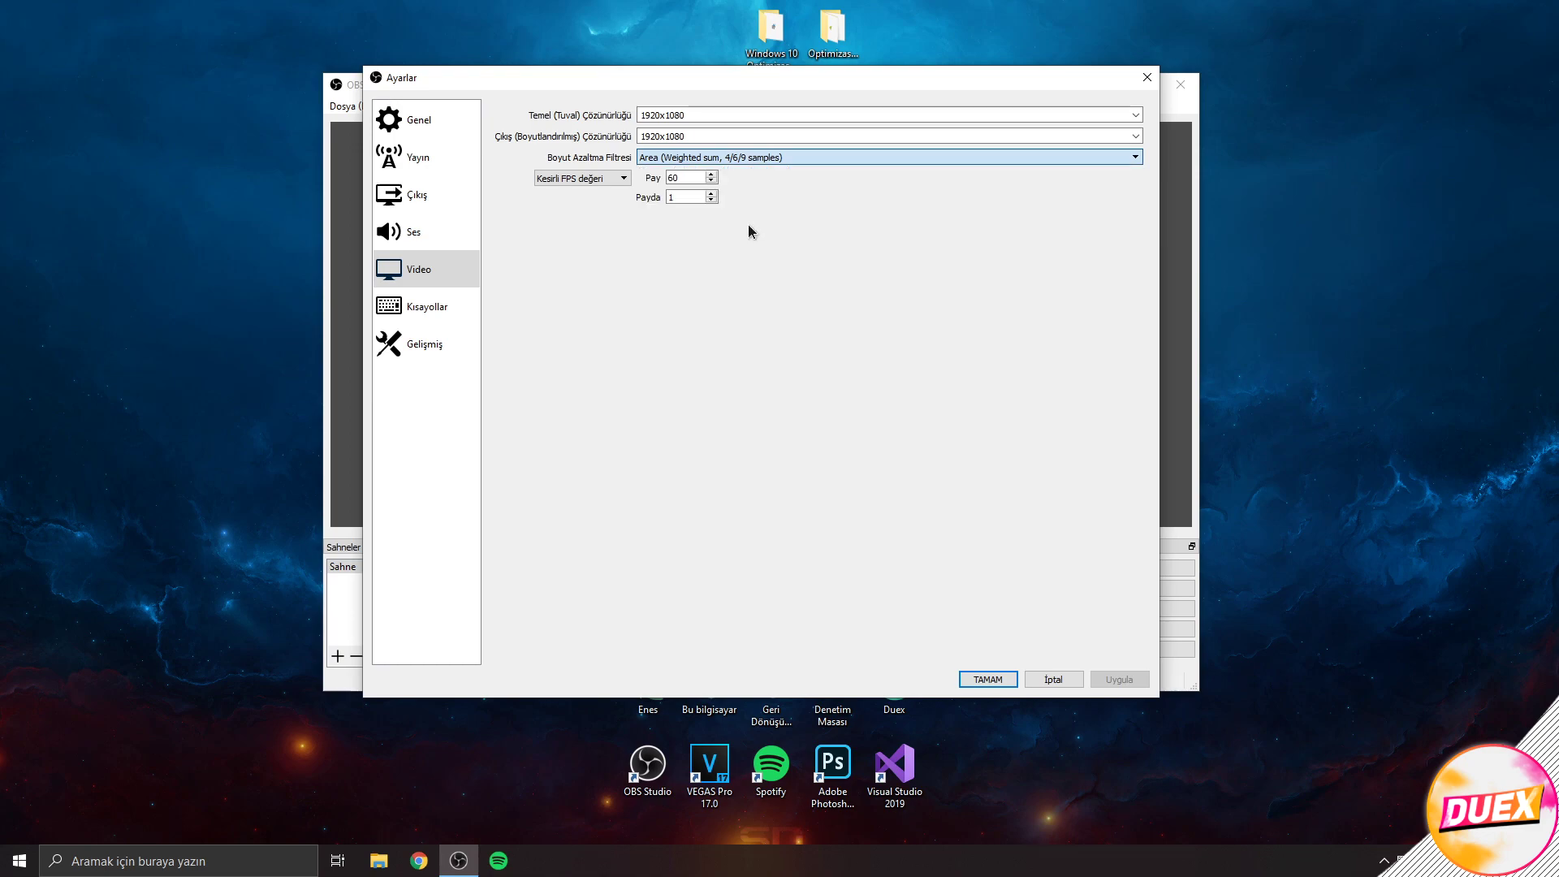
- Switch the FPS type in the Video settings from Kesirli FPS değeri to Ortak FPS Değerleri and apply the change
{"action": "left_click", "coordinate": [589, 179]}
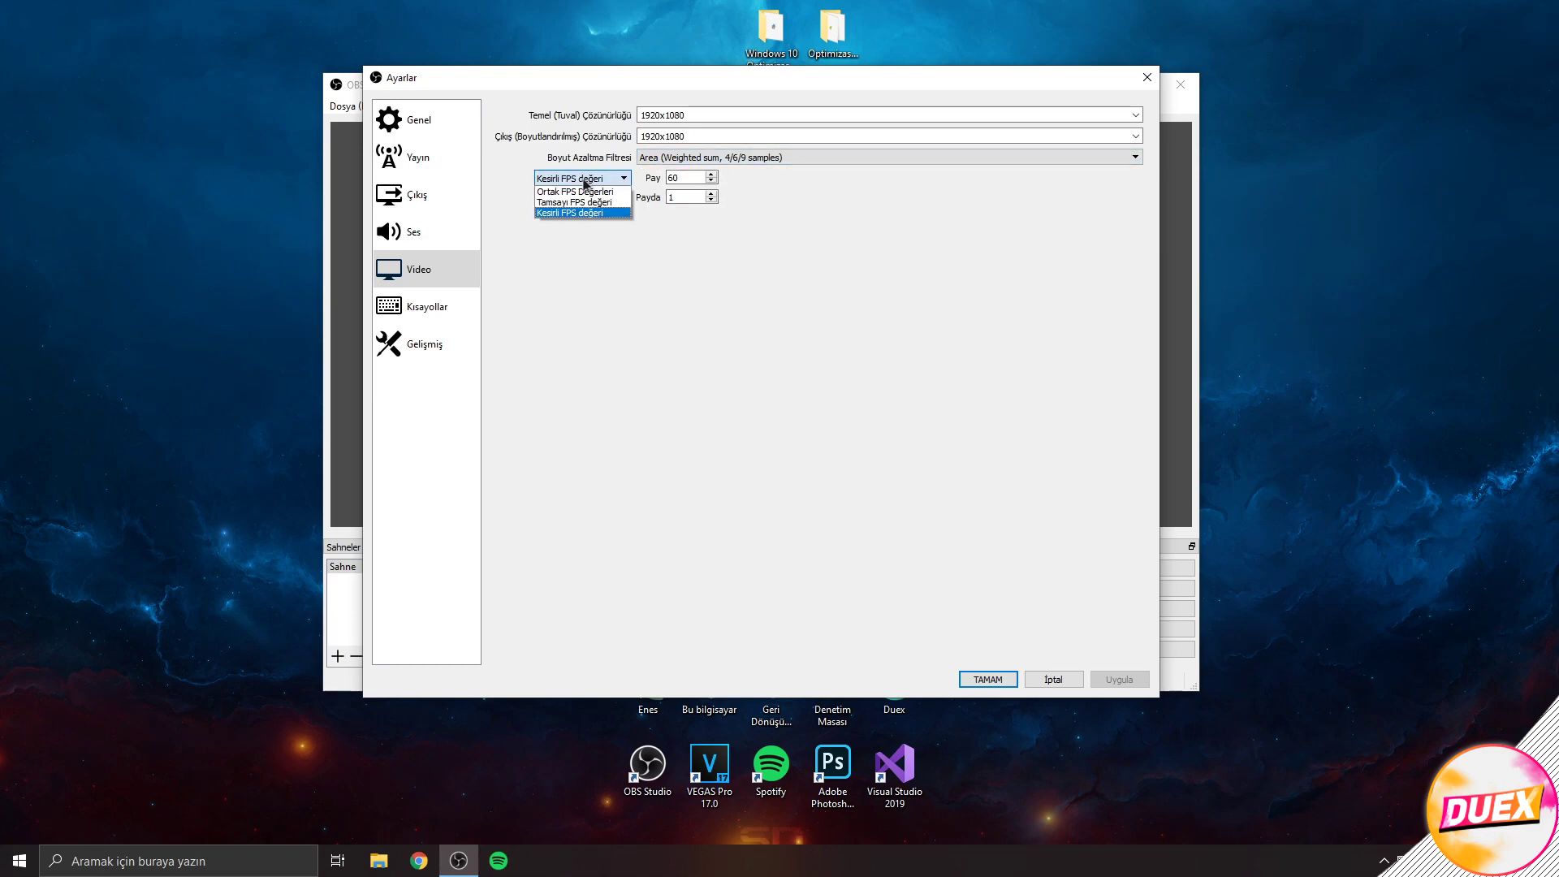
{"action": "left_click", "coordinate": [573, 192]}
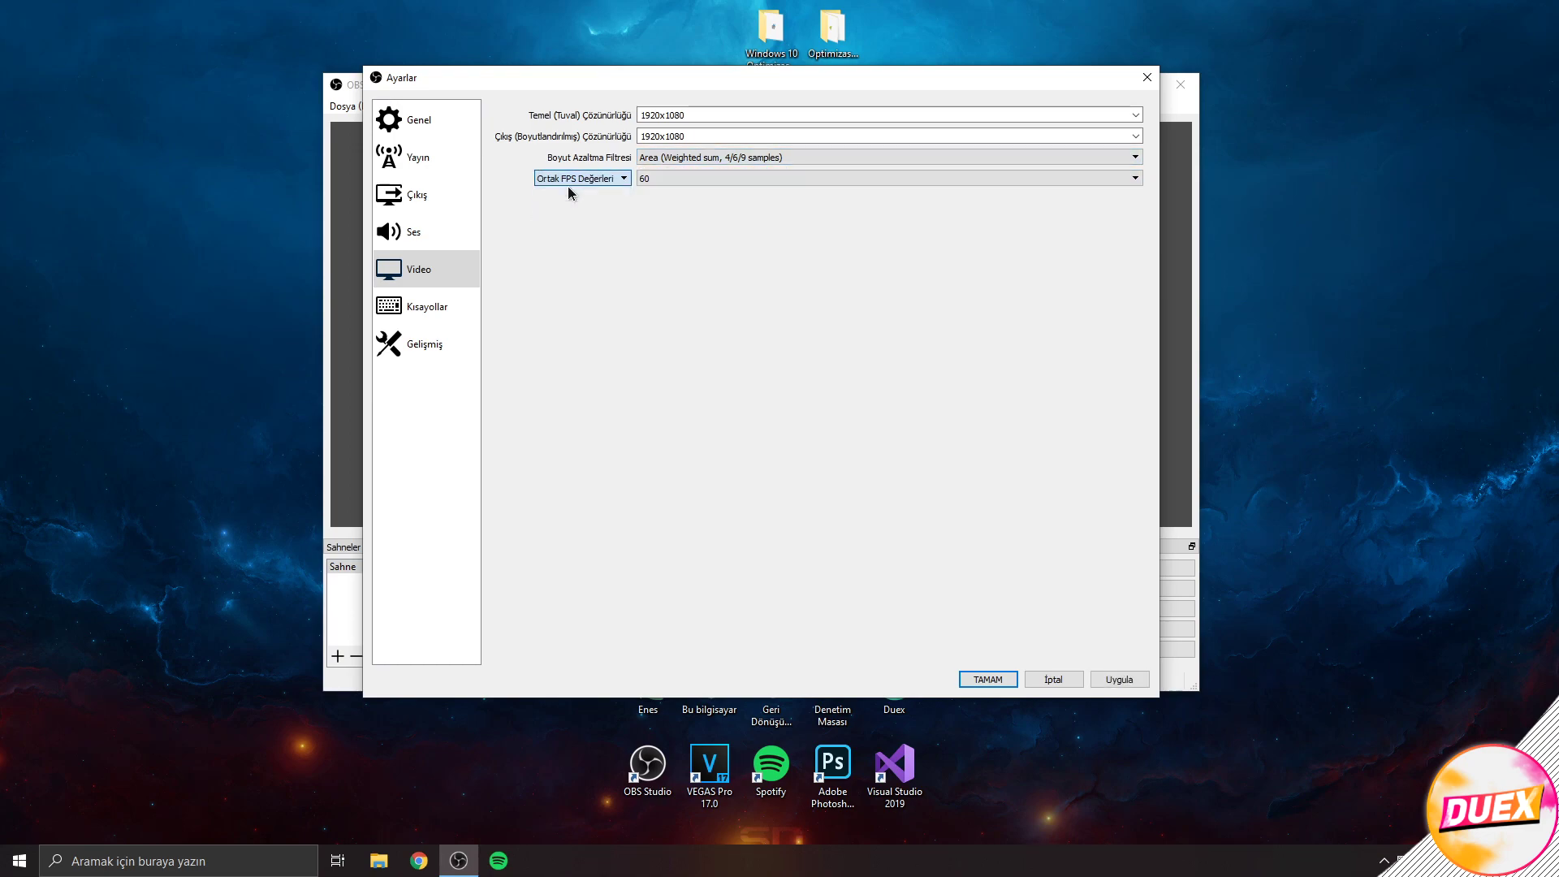
{"action": "left_click", "coordinate": [583, 178]}
{"action": "left_click", "coordinate": [581, 216]}
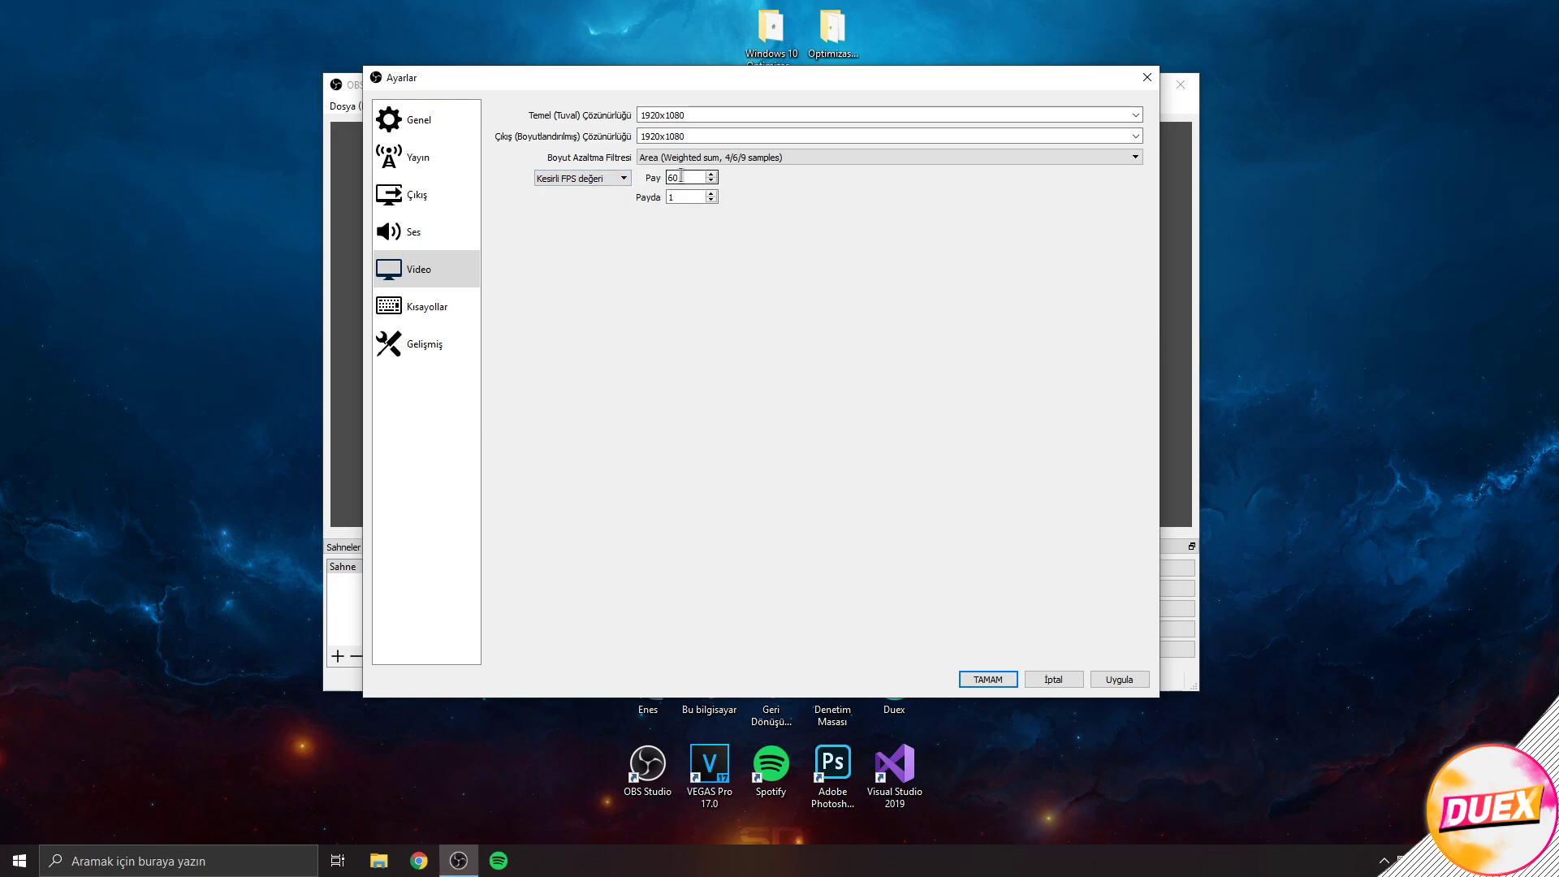
{"action": "left_click", "coordinate": [581, 178]}
{"action": "left_click", "coordinate": [575, 192]}
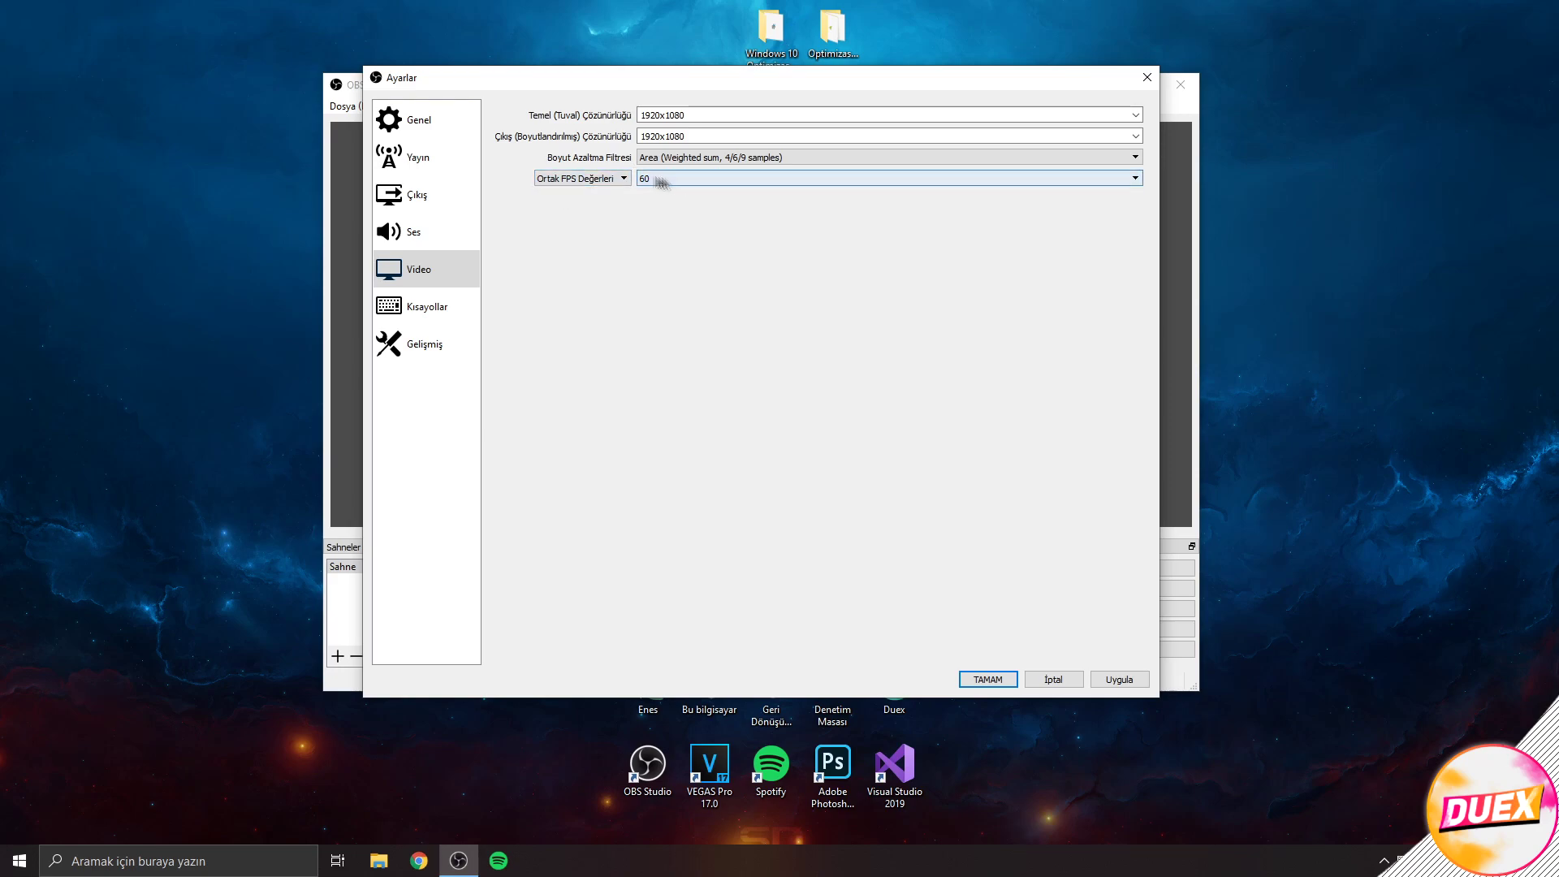
{"action": "left_click", "coordinate": [581, 178]}
{"action": "left_click", "coordinate": [575, 191]}
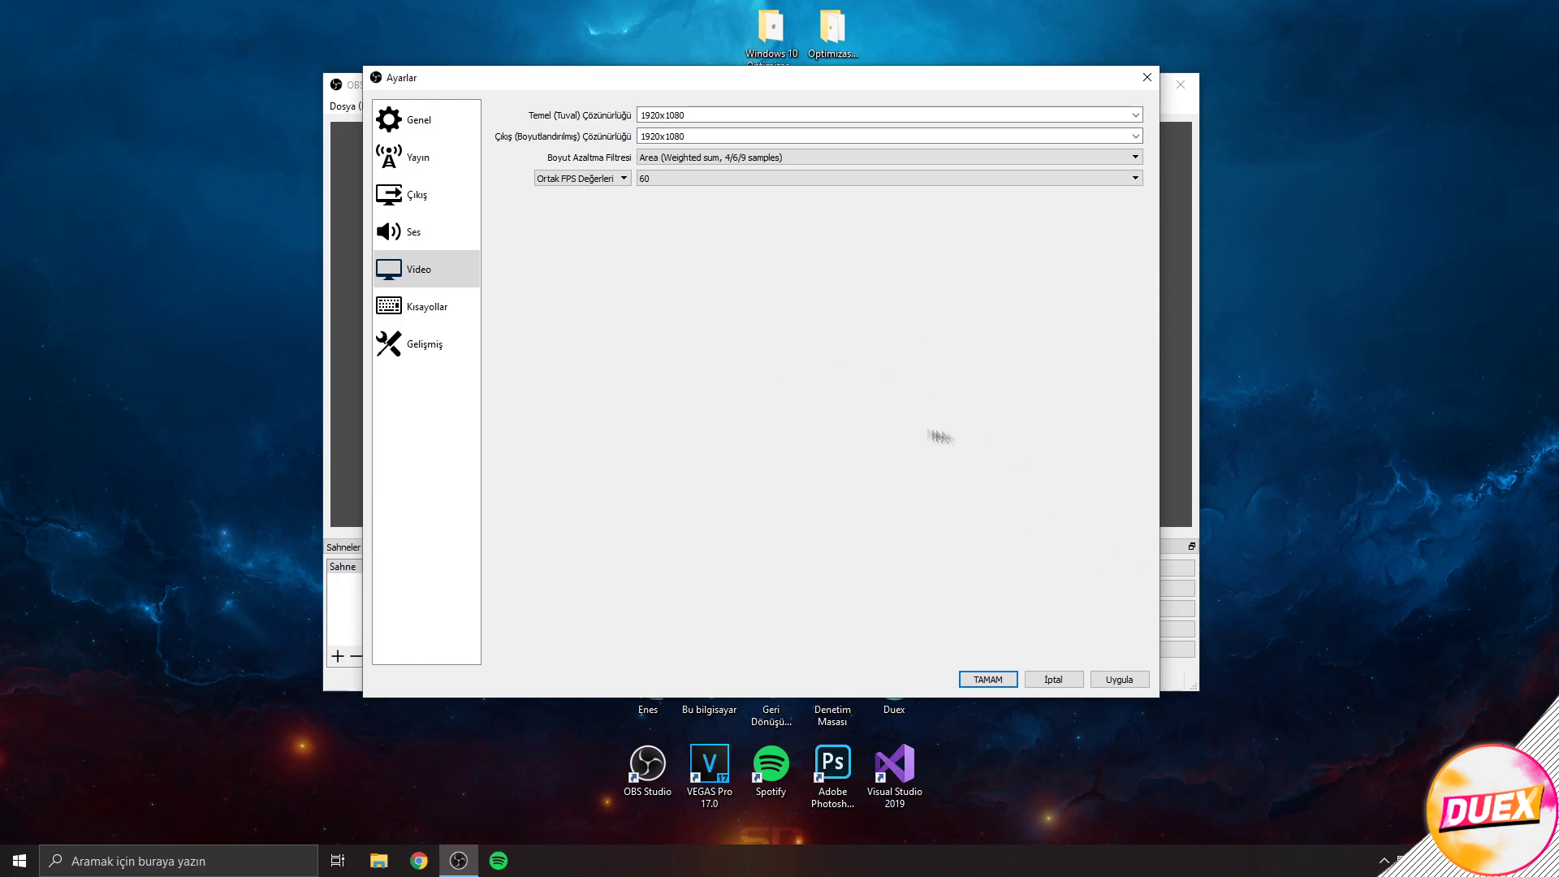
{"action": "left_click", "coordinate": [1114, 679]}
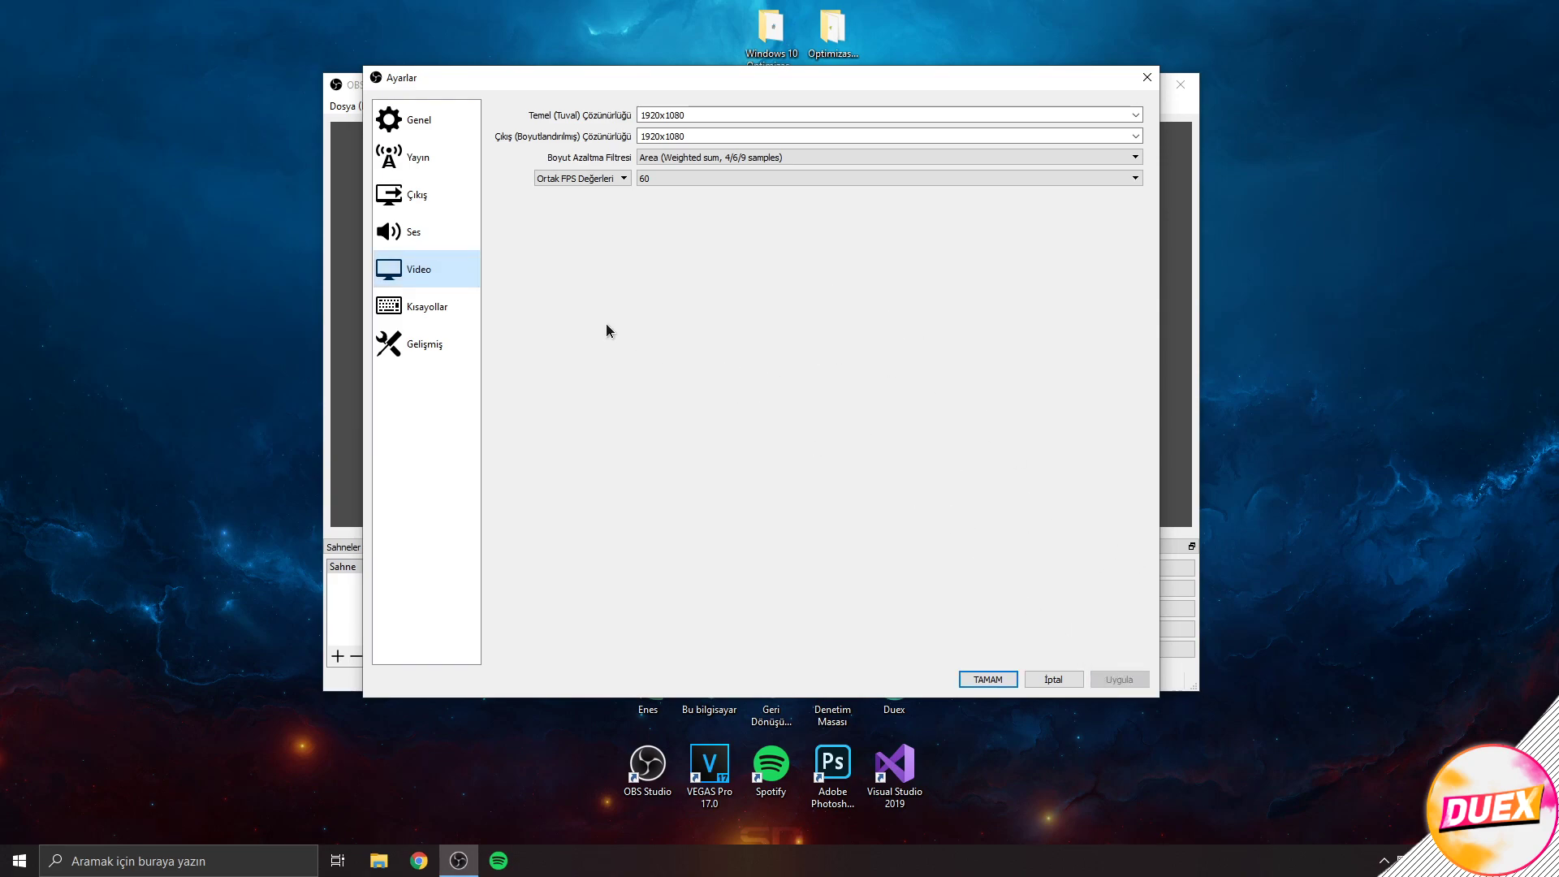
- Examine the hotkey assignments for starting and stopping the recording and the stream in the Kısayollar settings
{"action": "left_click", "coordinate": [428, 306]}
{"action": "left_click", "coordinate": [687, 220]}
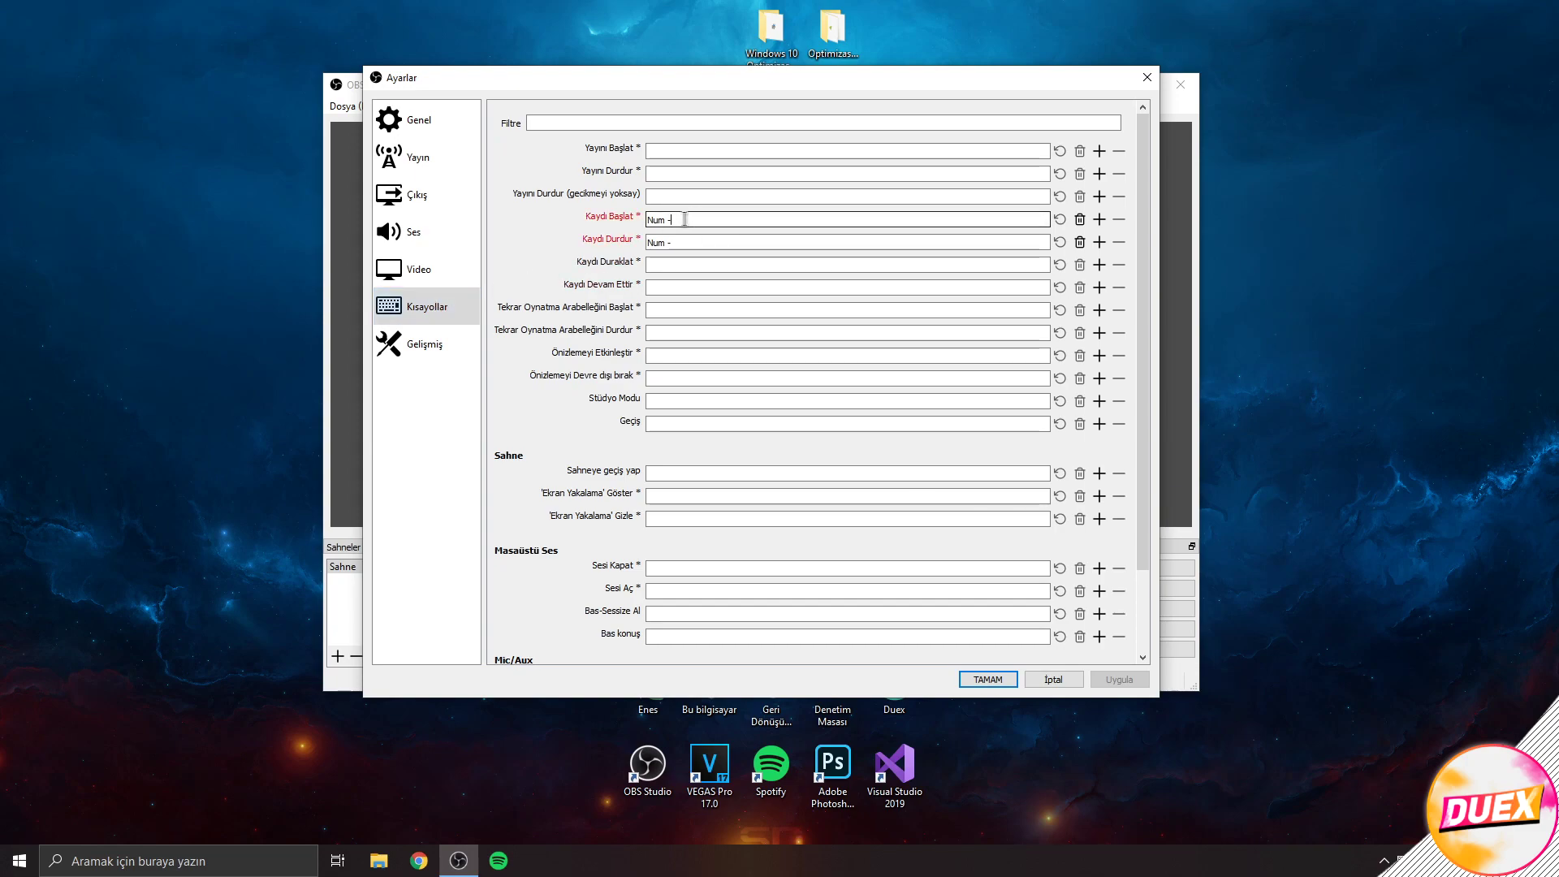
{"action": "left_click", "coordinate": [690, 242]}
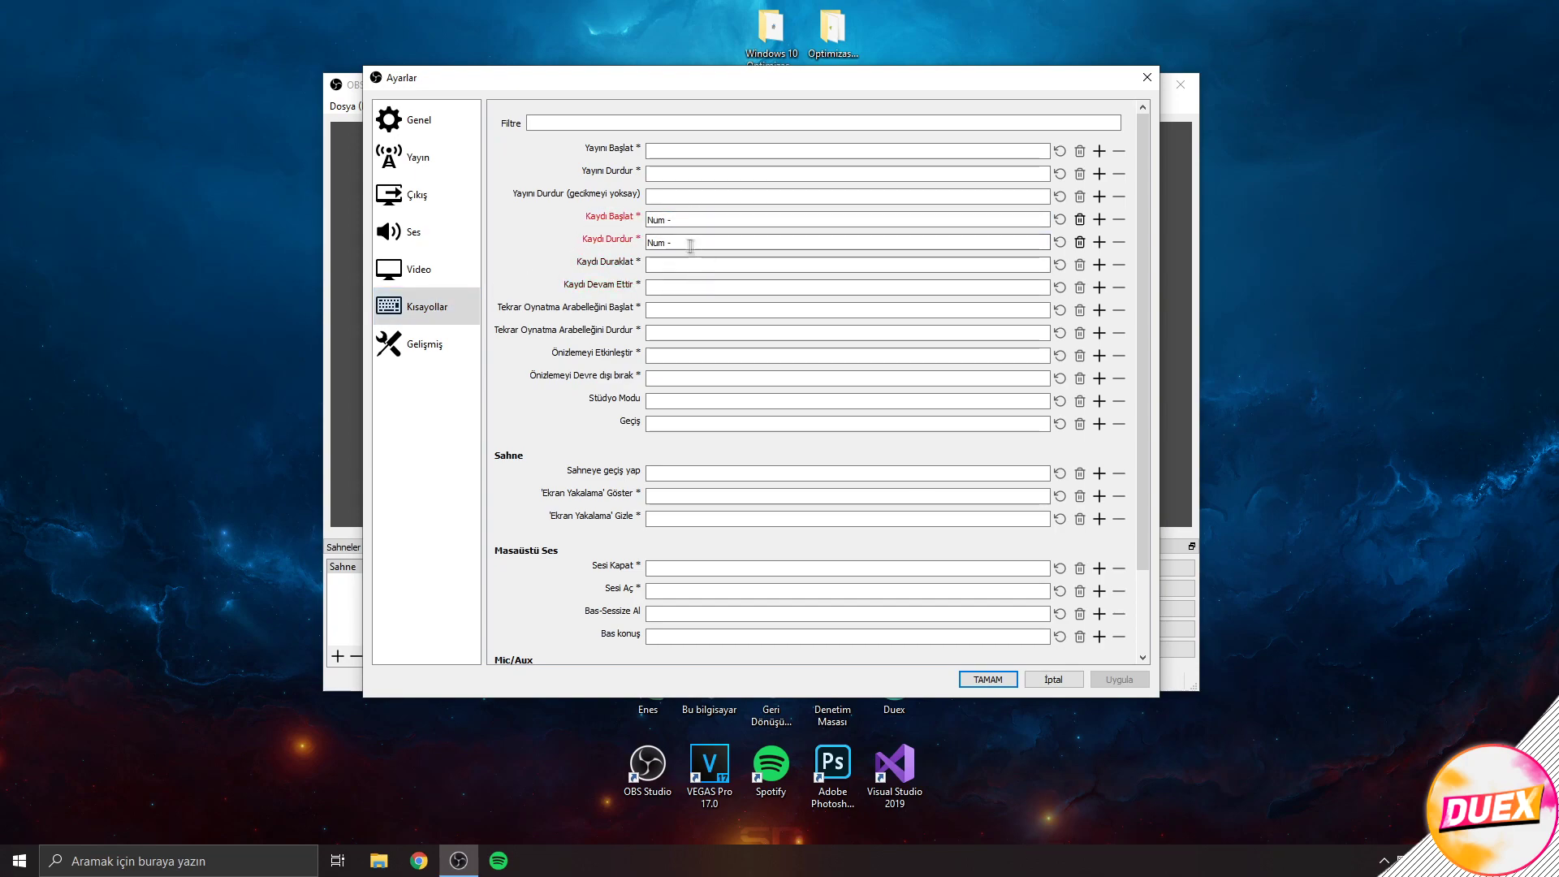
{"action": "left_click", "coordinate": [679, 218]}
{"action": "left_click", "coordinate": [649, 195]}
{"action": "left_click", "coordinate": [654, 173]}
{"action": "left_click", "coordinate": [679, 150]}
{"action": "left_click", "coordinate": [679, 172]}
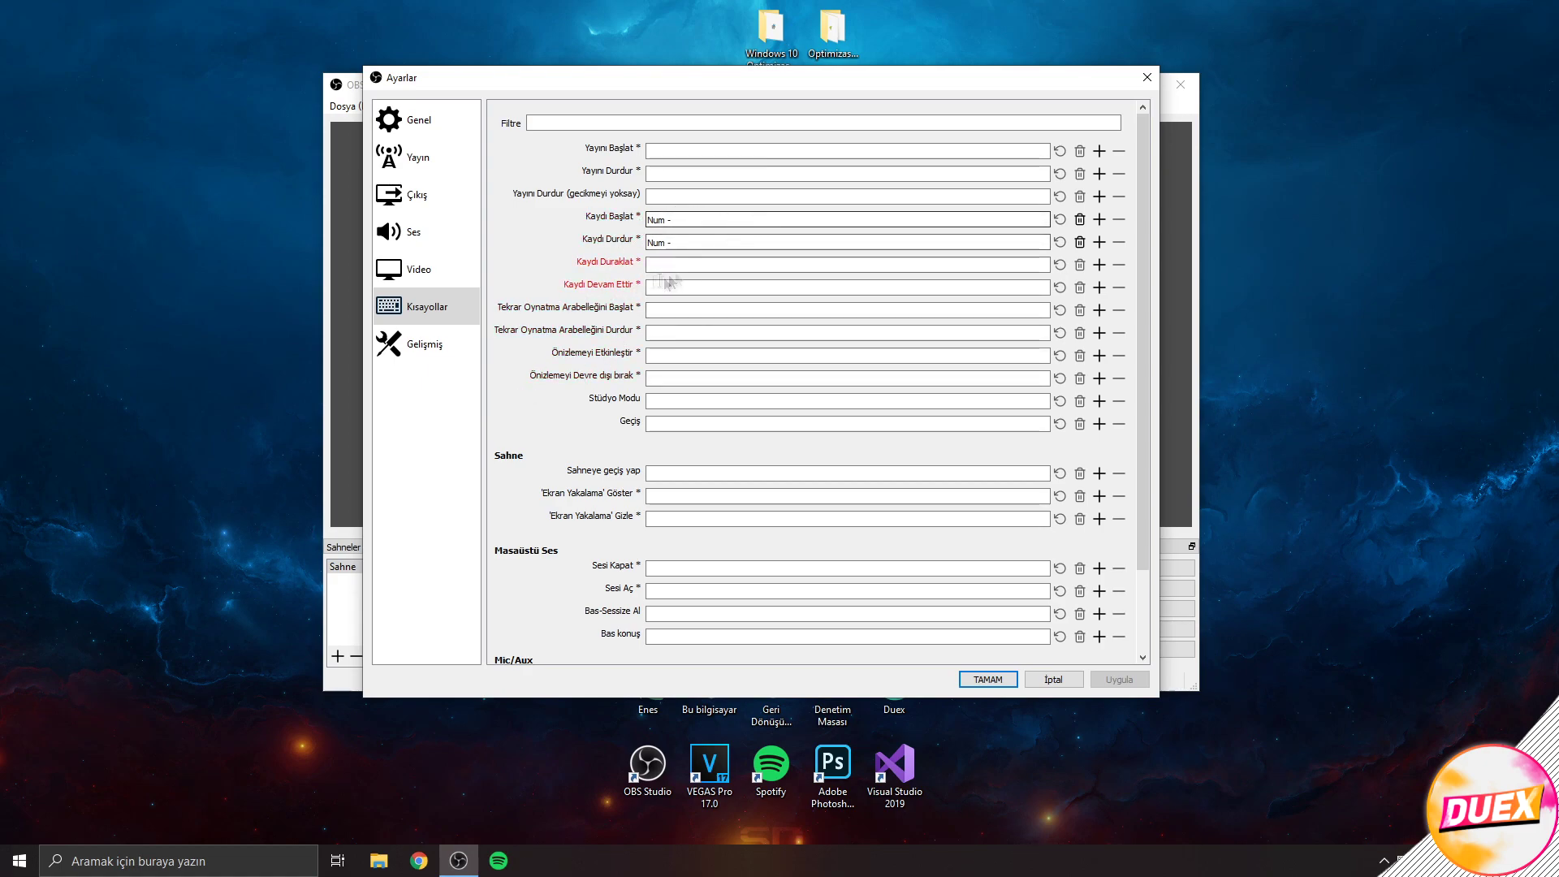
- Review the Renk Uzayı and Renk Aralığı options in the Gelişmiş settings, keeping 601 and Kısmi, and close the settings
{"action": "left_click", "coordinate": [425, 345]}
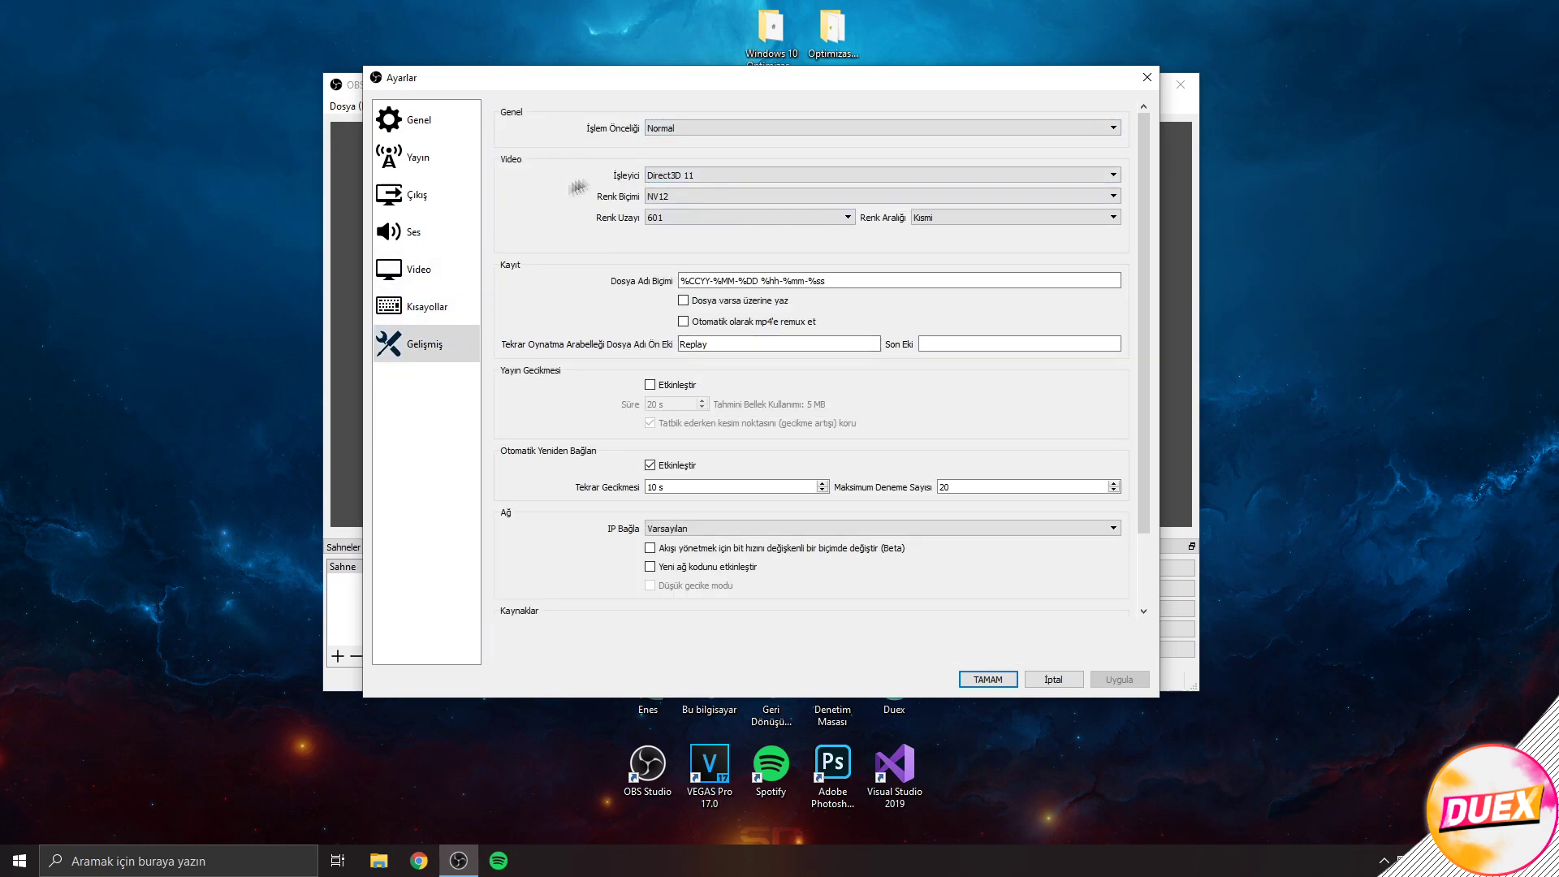
{"action": "left_click", "coordinate": [680, 220]}
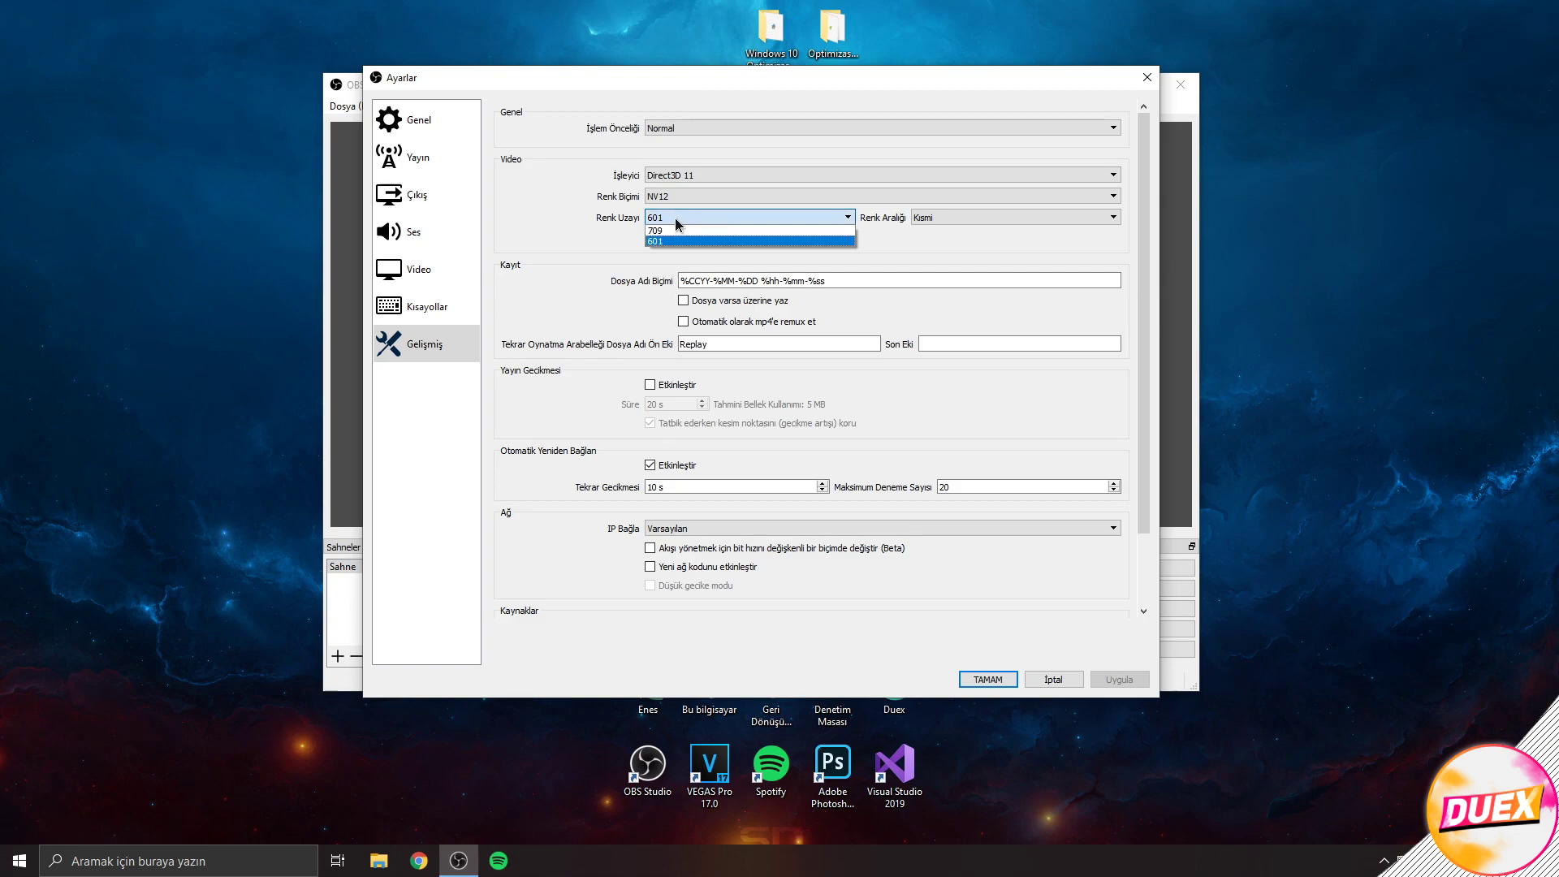
{"action": "left_click", "coordinate": [678, 221]}
{"action": "left_click", "coordinate": [938, 219]}
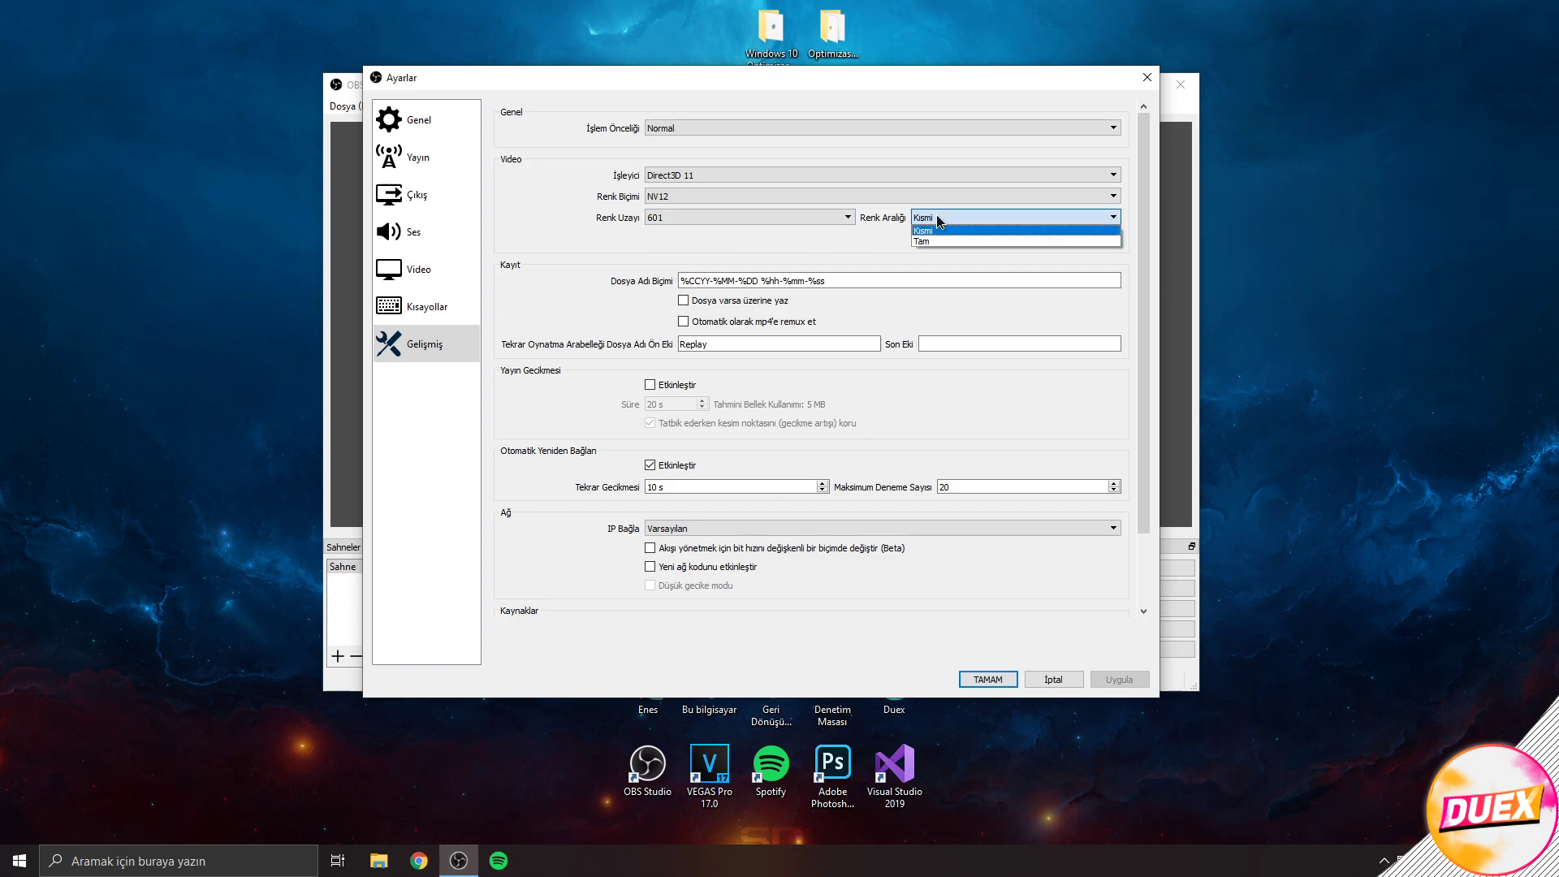
{"action": "left_click", "coordinate": [795, 228]}
{"action": "left_click", "coordinate": [761, 221]}
{"action": "left_click", "coordinate": [624, 231]}
{"action": "left_click", "coordinate": [684, 216]}
{"action": "left_click", "coordinate": [623, 219]}
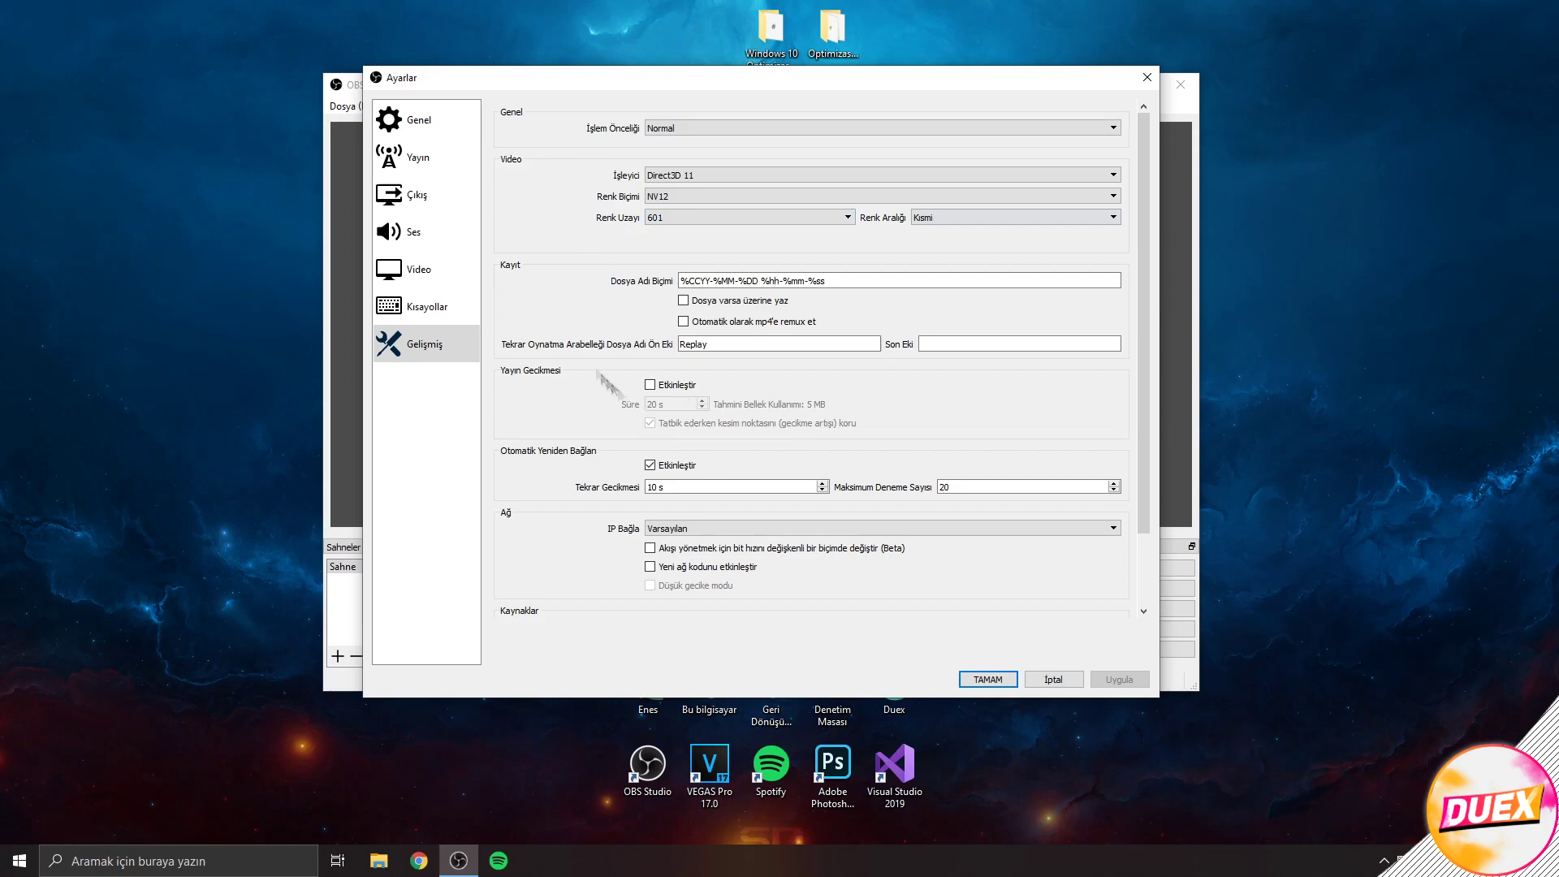
{"action": "left_click", "coordinate": [989, 679]}
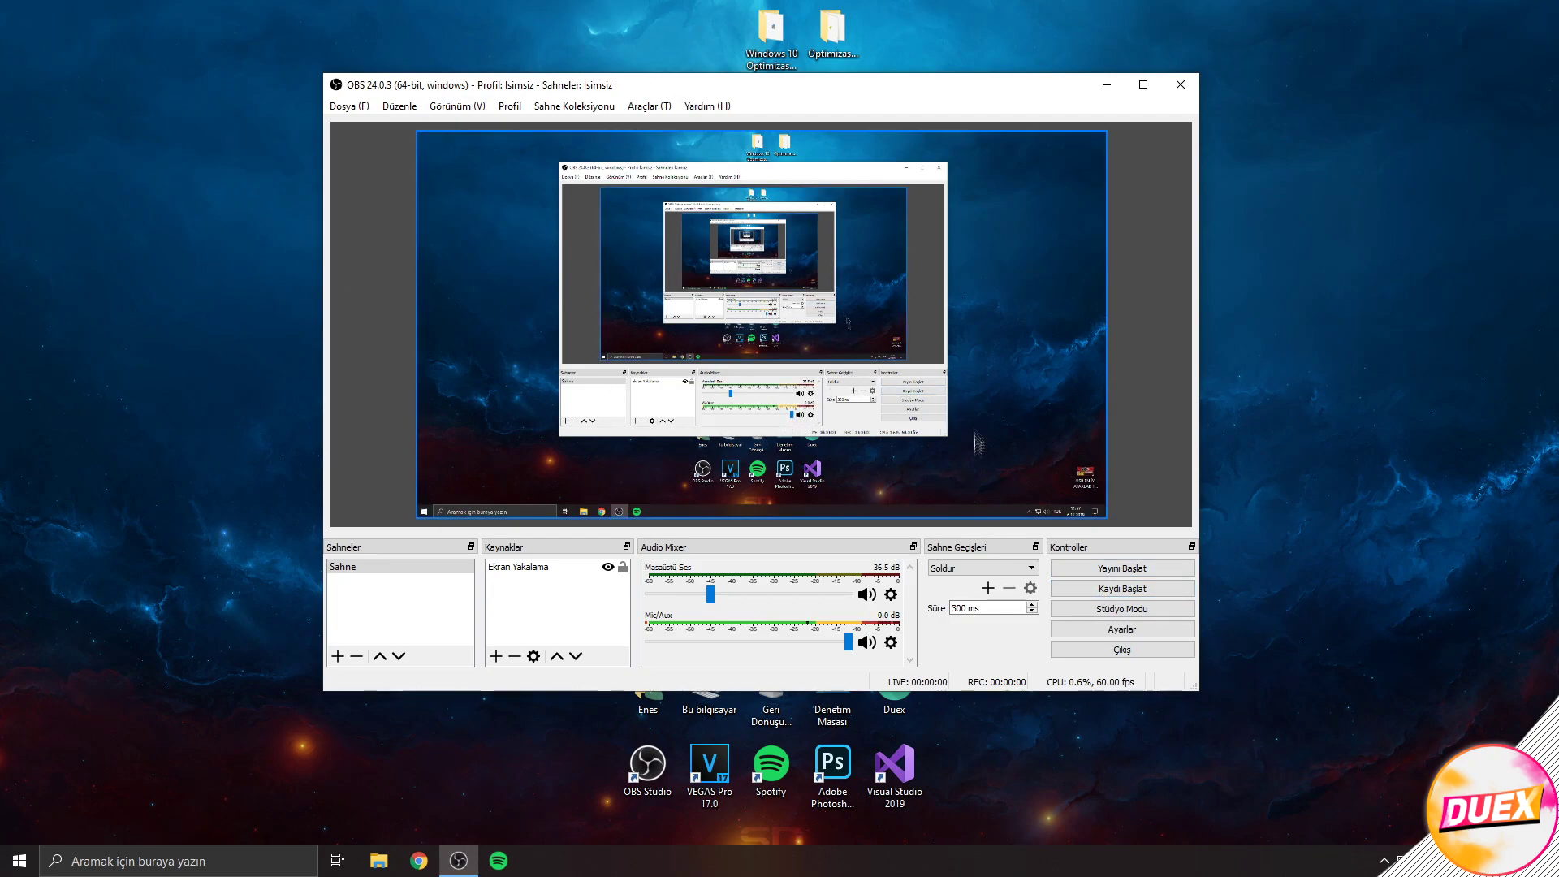
- Reopen the settings, check the Bit hızı value in the Kayıt section of the Çıkış settings, and close them
{"action": "left_click", "coordinate": [1088, 630]}
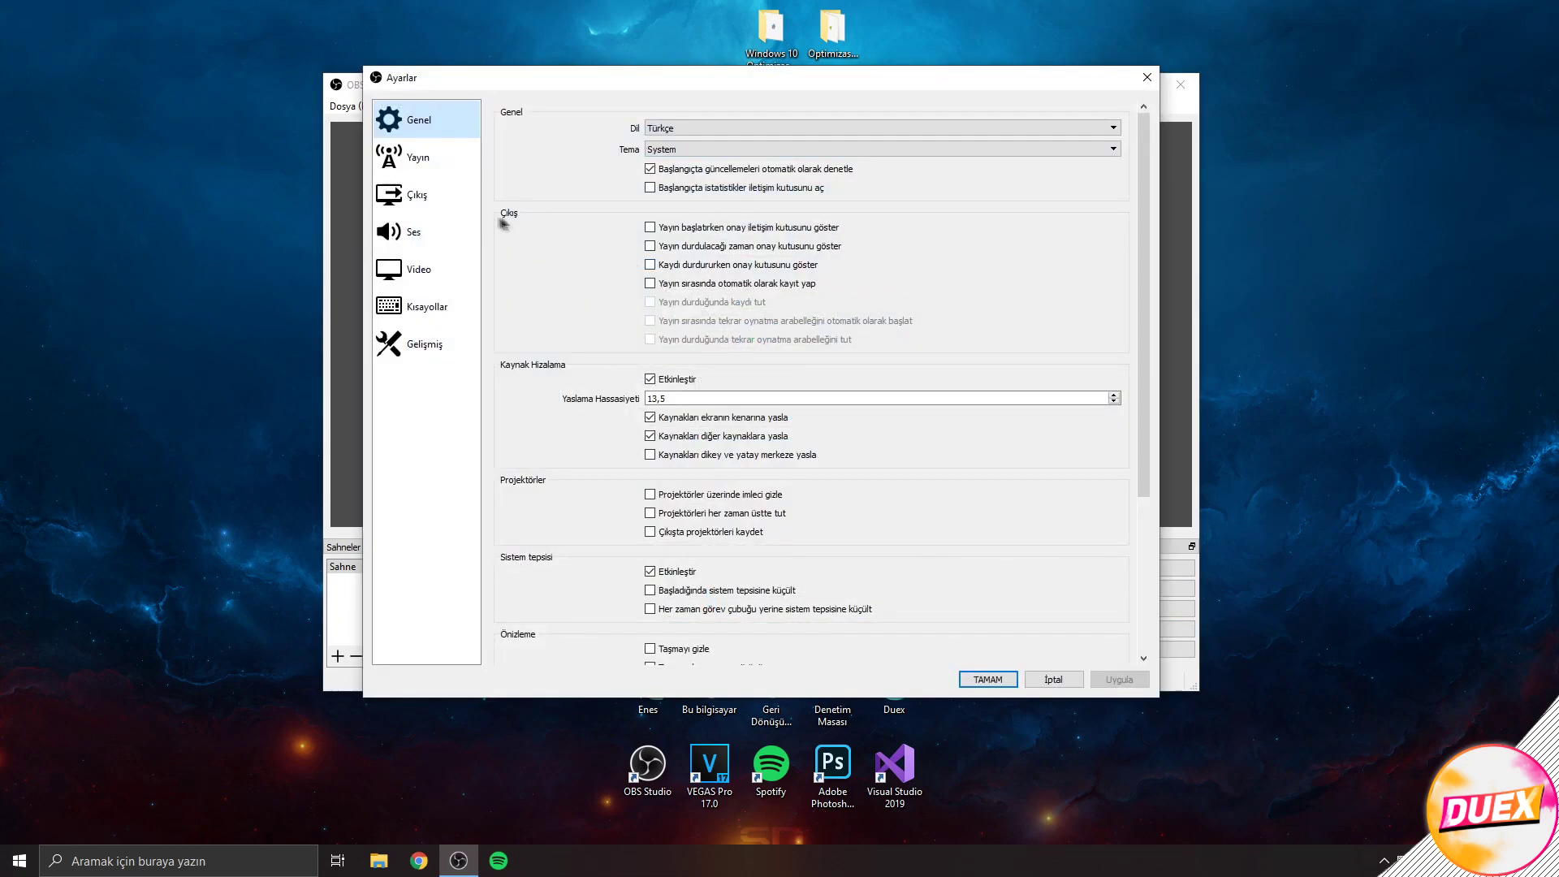
{"action": "left_click", "coordinate": [415, 197]}
{"action": "left_click", "coordinate": [547, 146]}
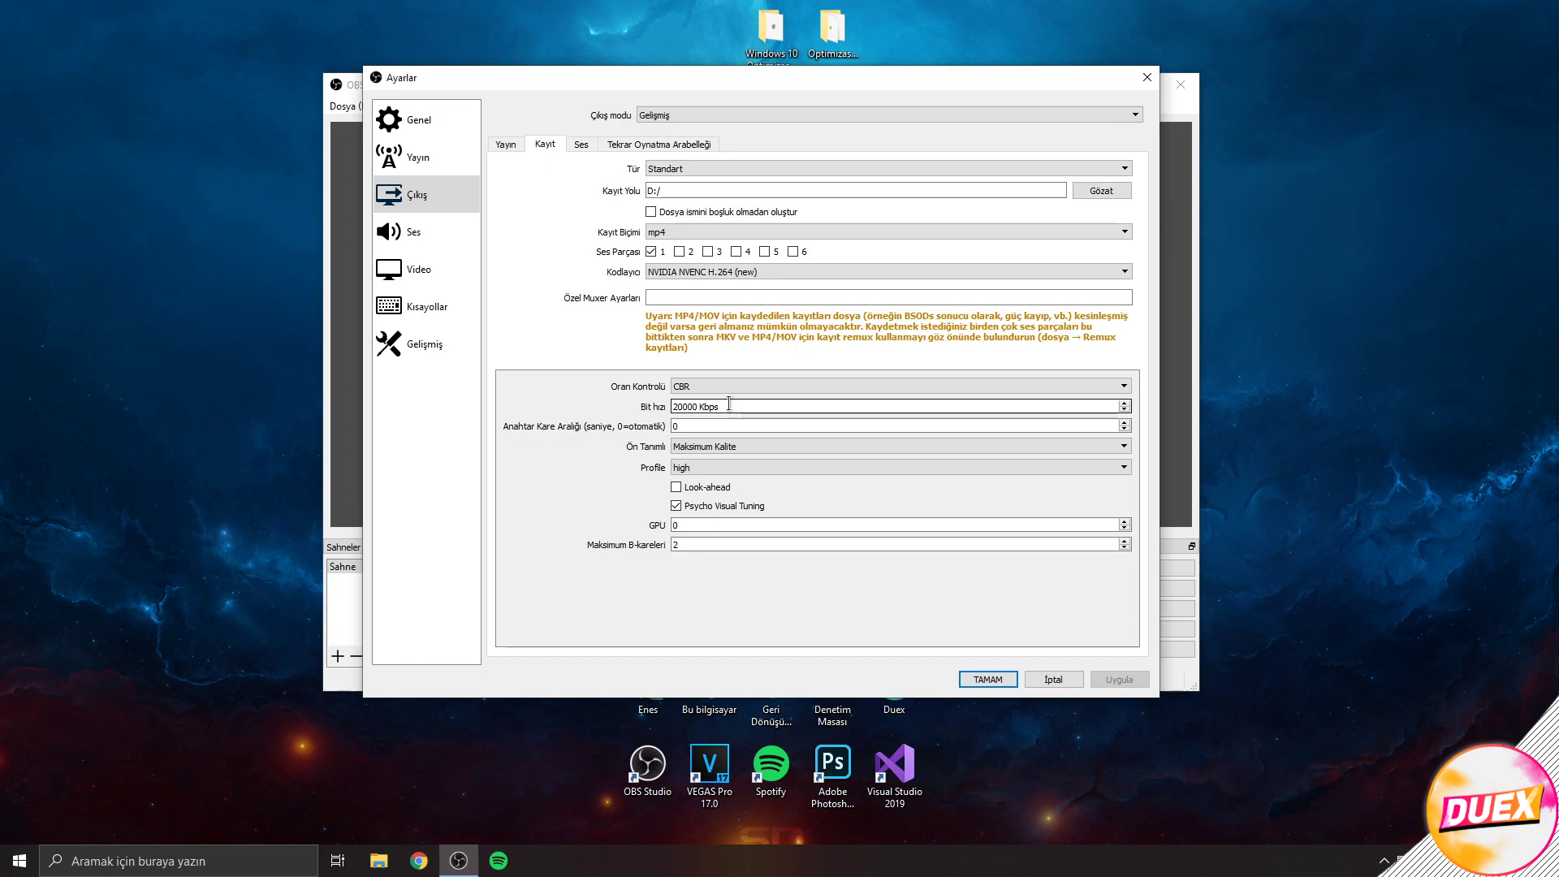
{"action": "left_click_drag", "start_coordinate": [744, 408], "coordinate": [629, 396]}
{"action": "left_click", "coordinate": [620, 398]}
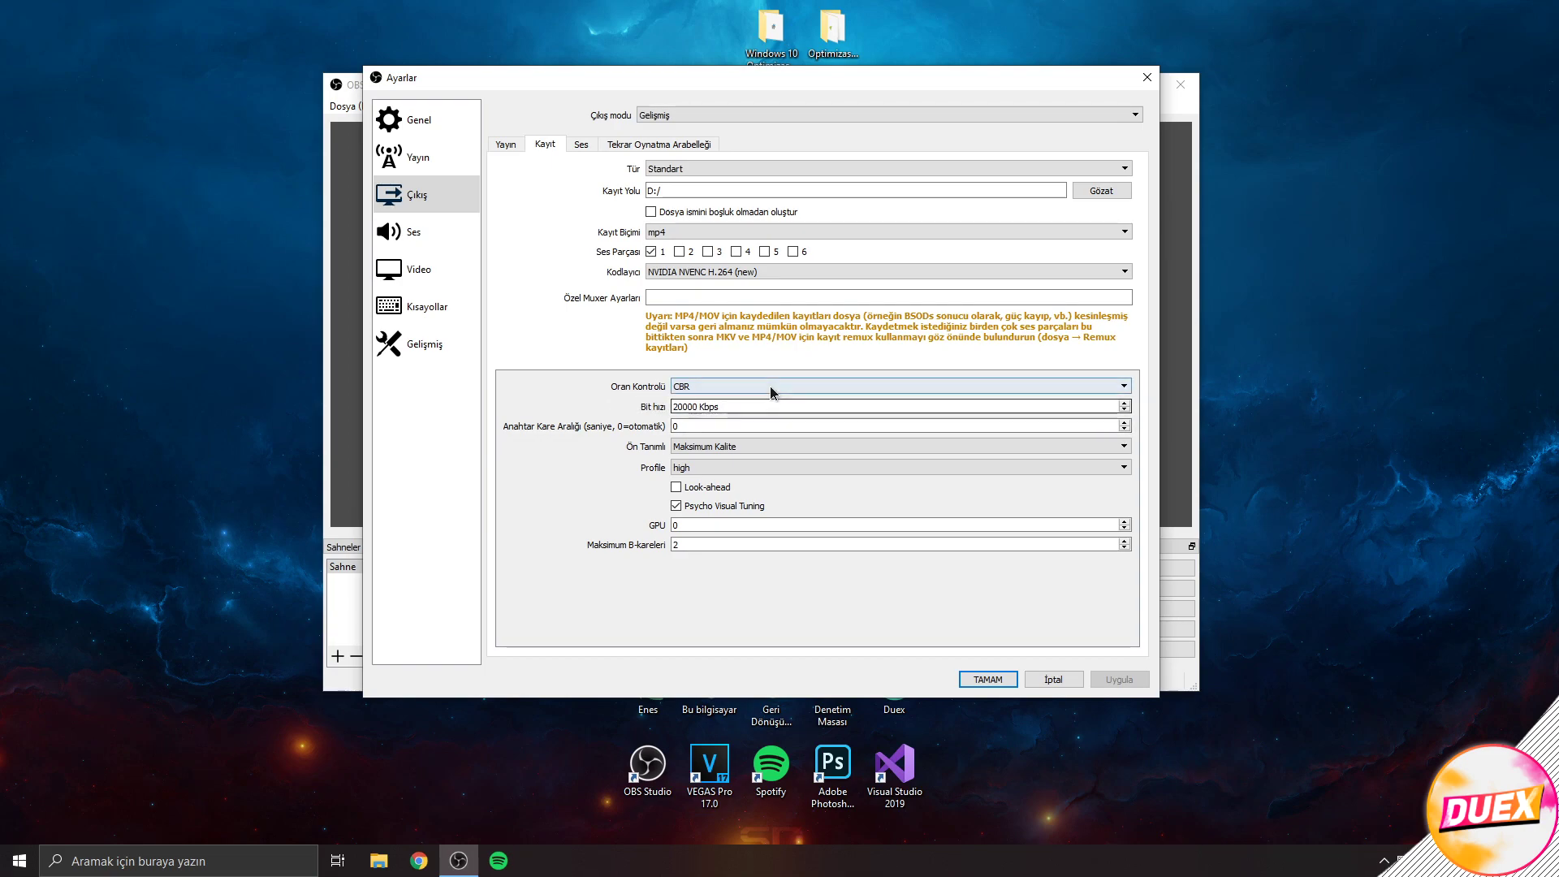
{"action": "left_click", "coordinate": [641, 402]}
{"action": "left_click_drag", "start_coordinate": [741, 410], "coordinate": [634, 393]}
{"action": "left_click", "coordinate": [635, 393]}
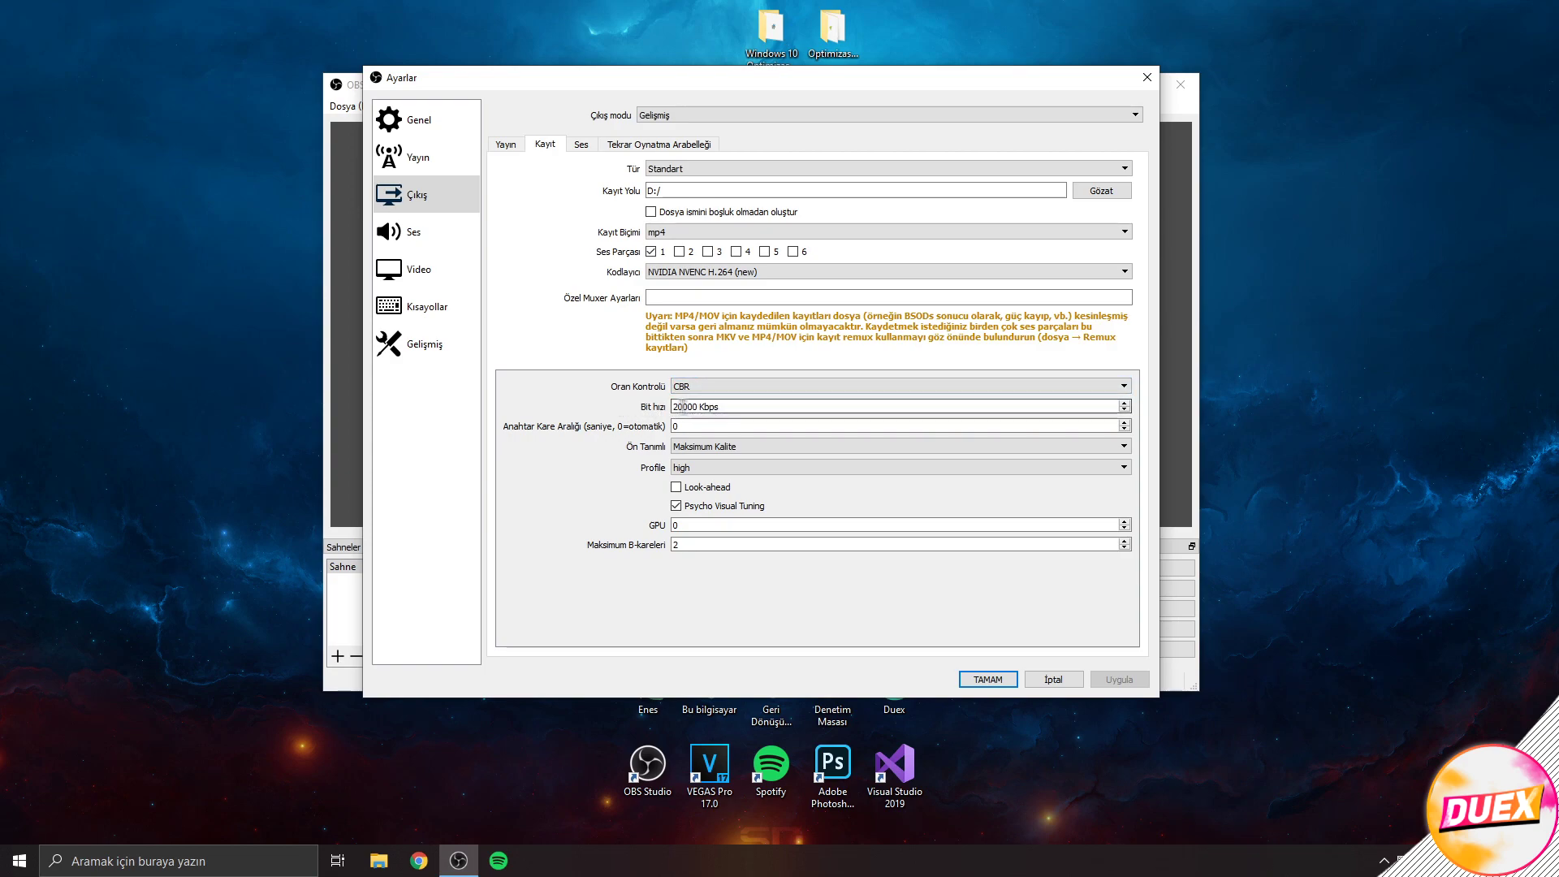
{"action": "left_click_drag", "start_coordinate": [727, 408], "coordinate": [650, 411]}
{"action": "left_click", "coordinate": [650, 412]}
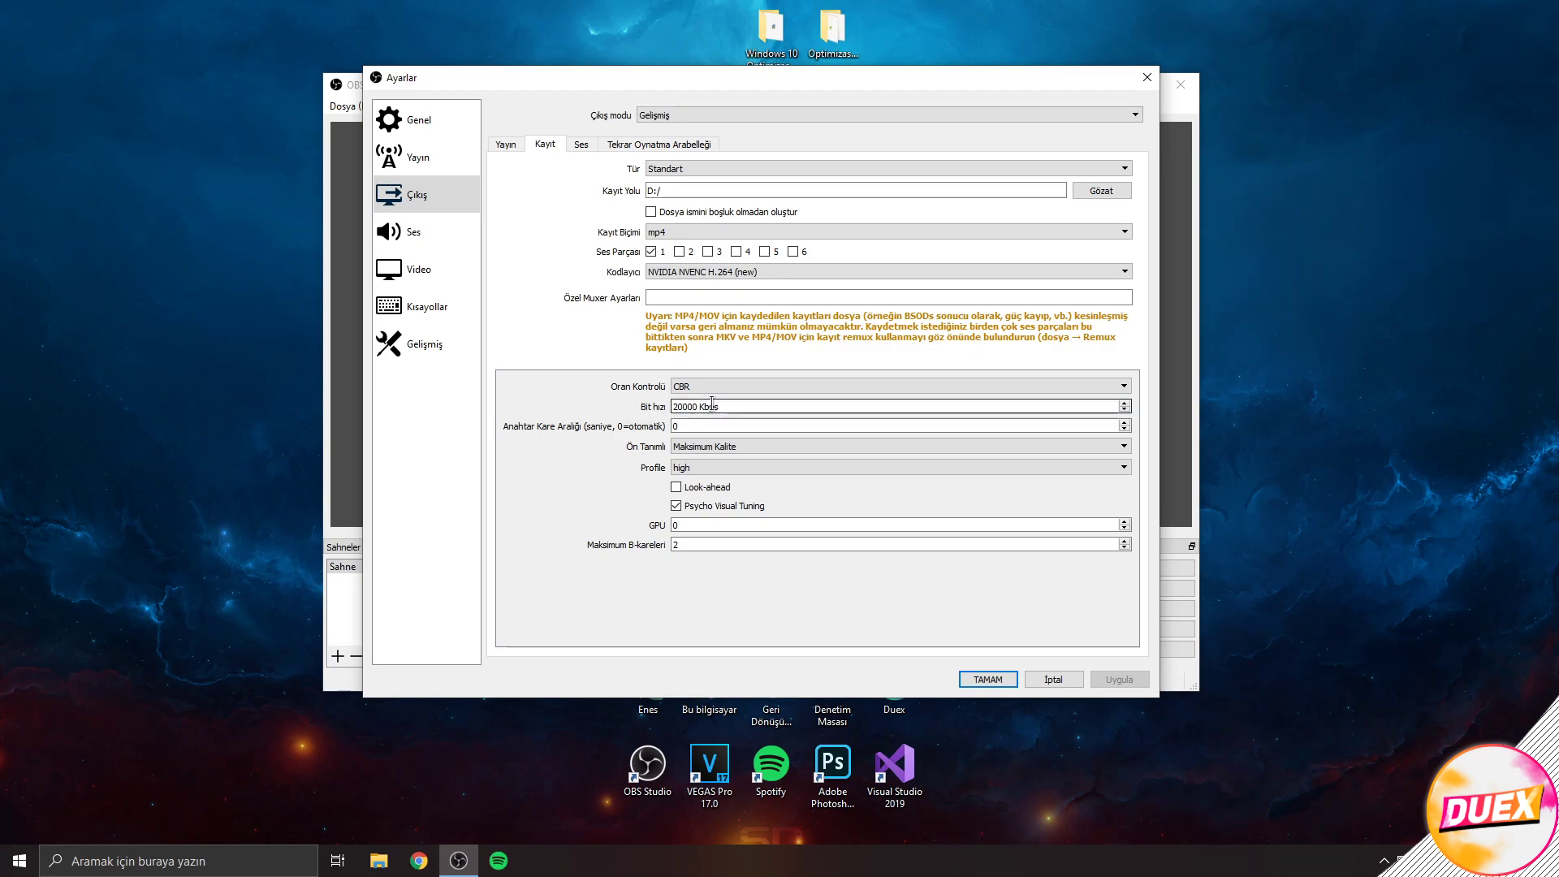
{"action": "left_click_drag", "start_coordinate": [728, 406], "coordinate": [622, 397]}
{"action": "left_click", "coordinate": [617, 396]}
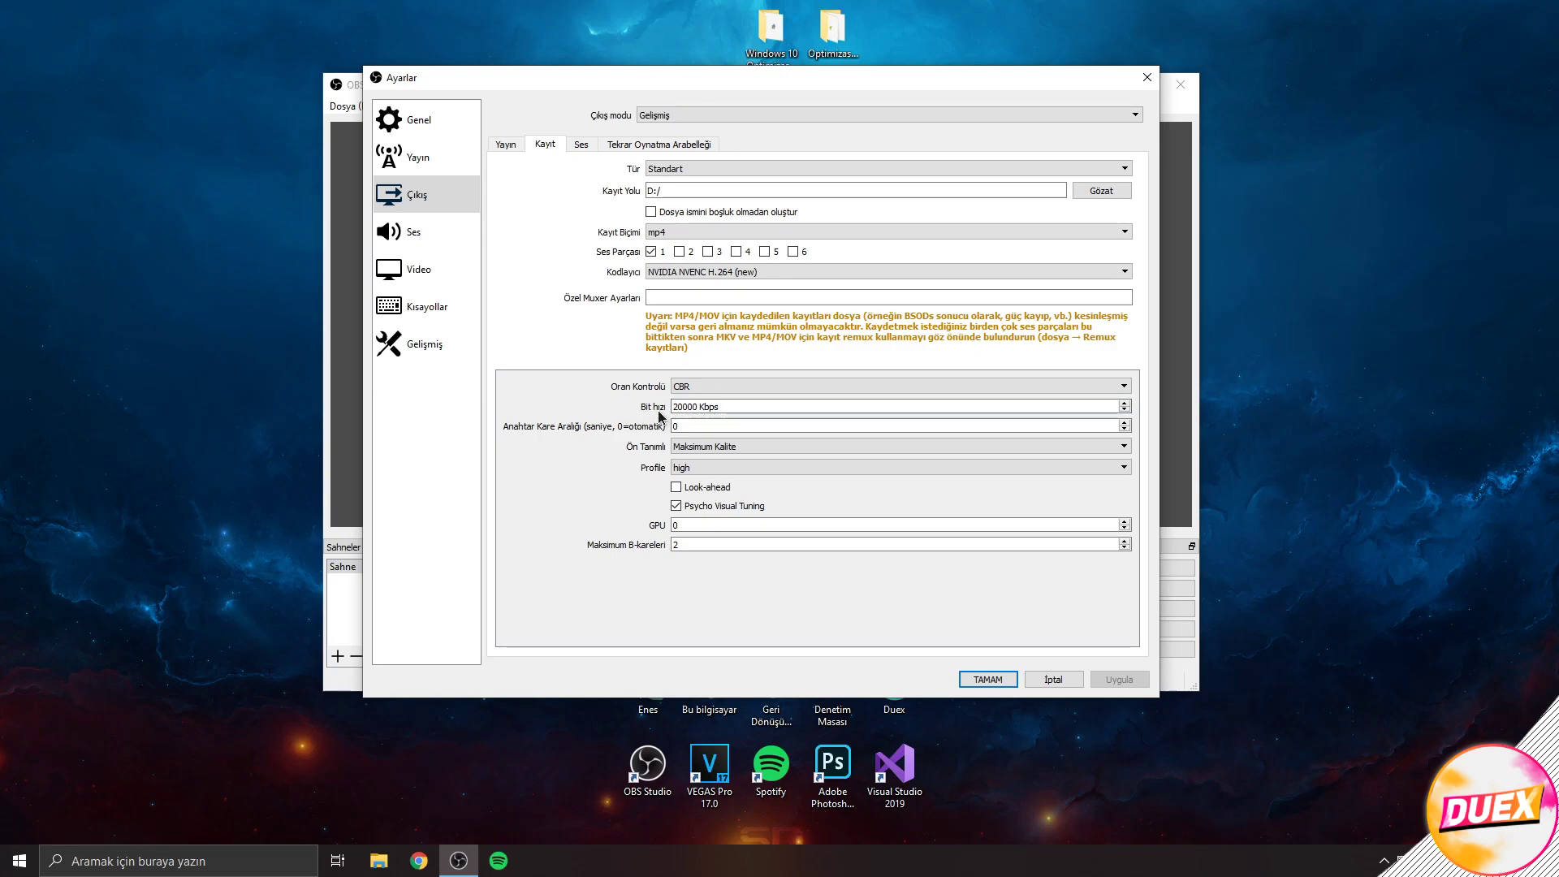
{"action": "left_click", "coordinate": [725, 406]}
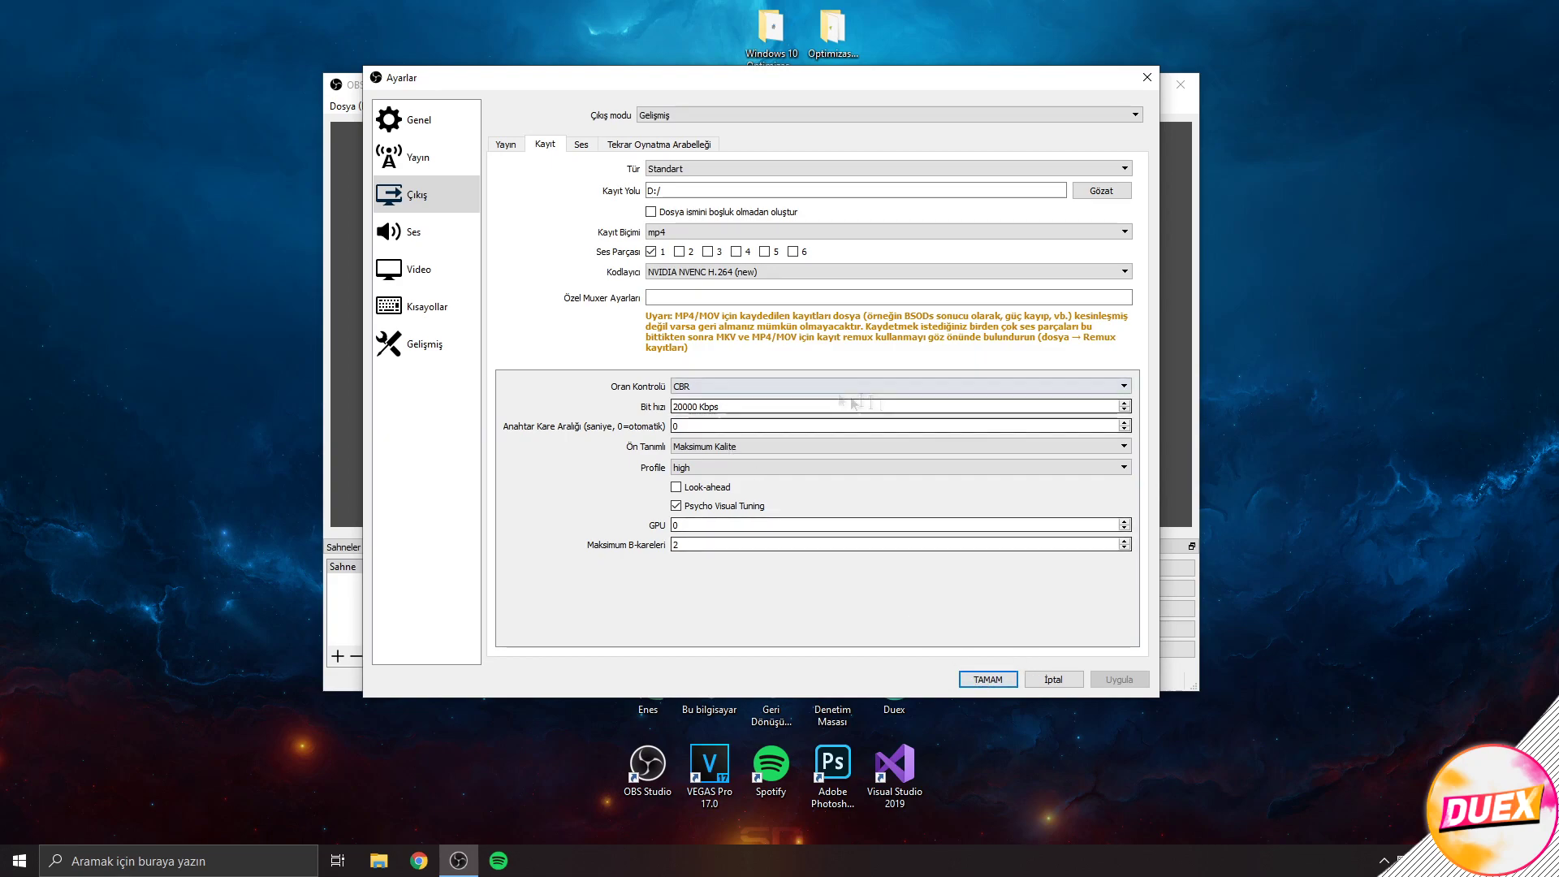
{"action": "left_click", "coordinate": [989, 680]}
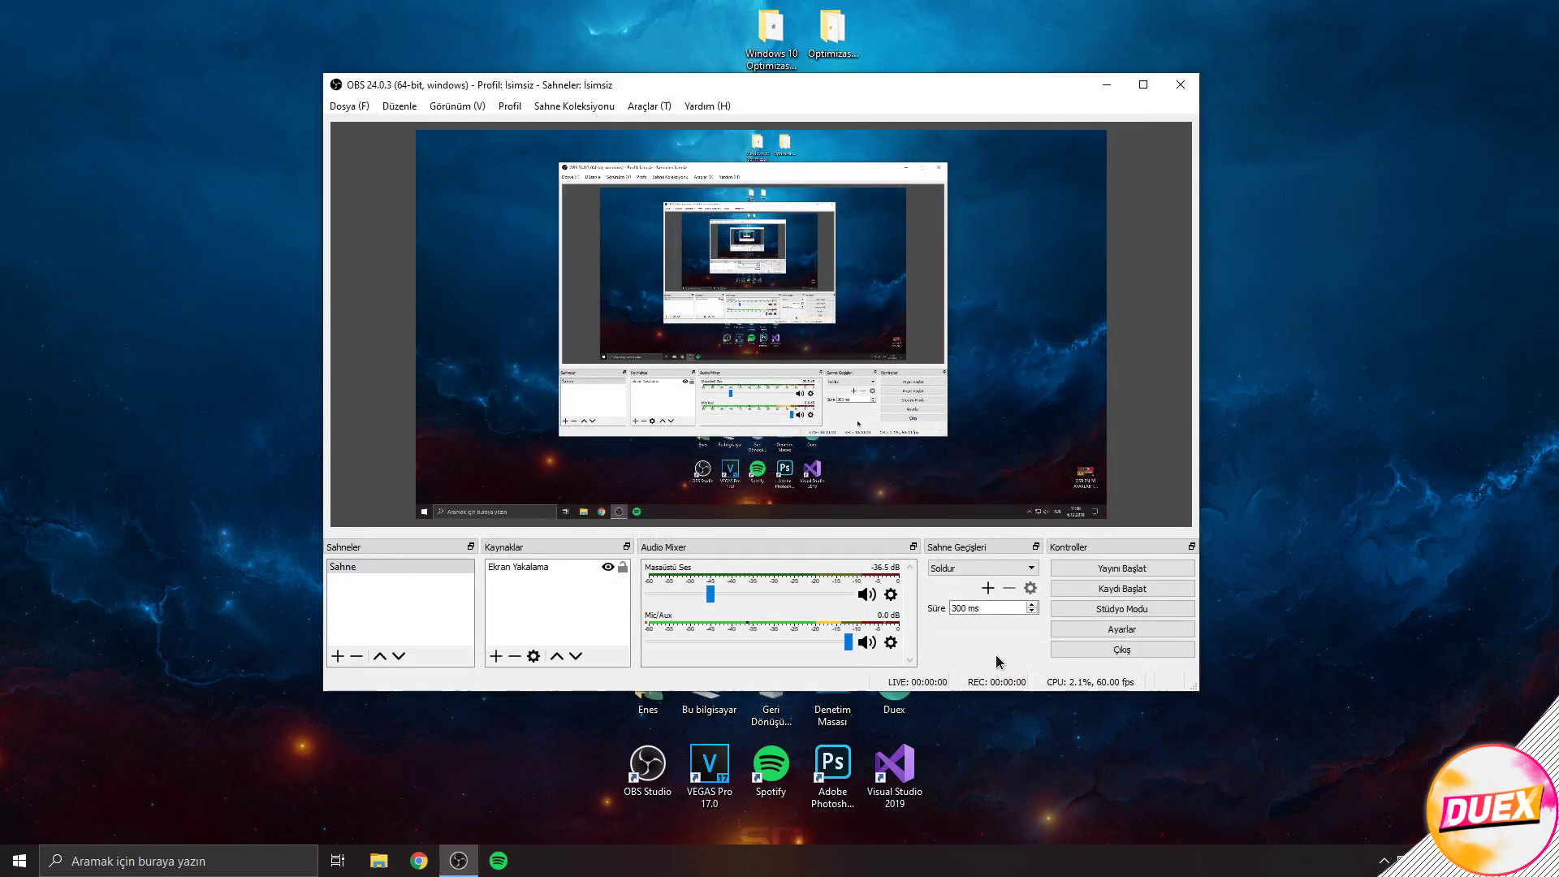